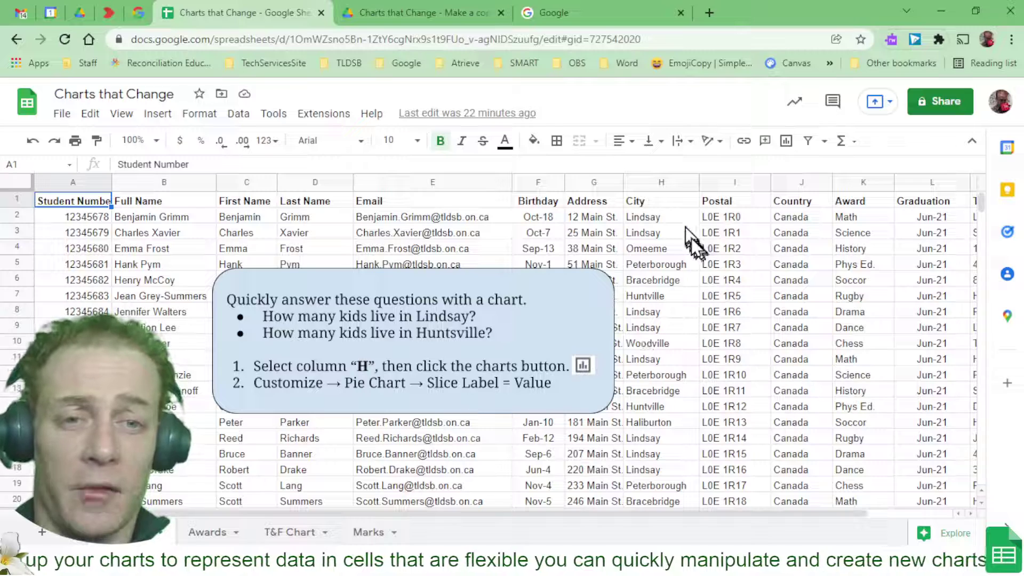
# Step: Insert a pie chart of the City column (H) and set its slice label to Value
pyautogui.click(676, 179)
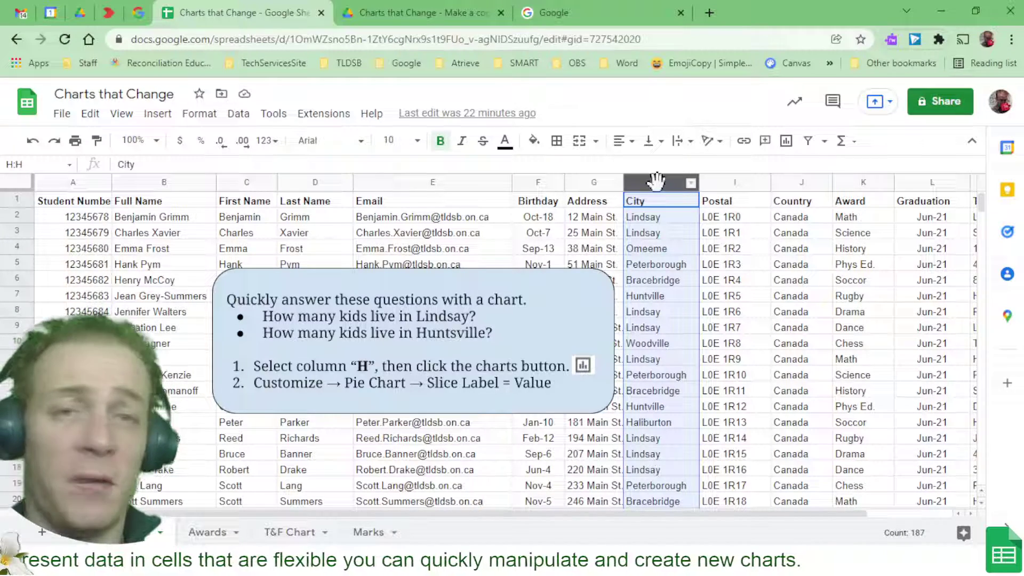
pyautogui.click(784, 149)
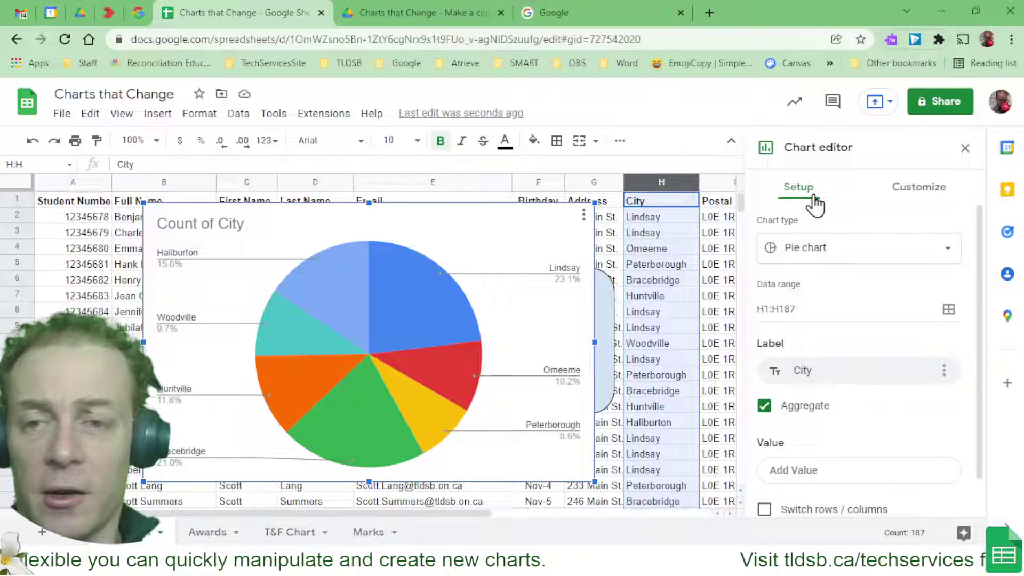
pyautogui.click(919, 194)
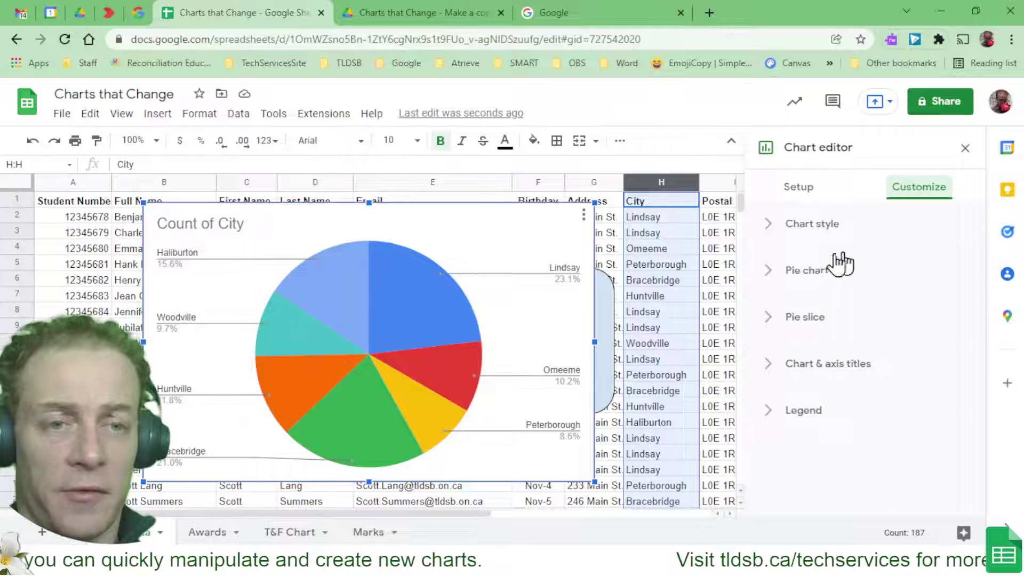
pyautogui.click(820, 270)
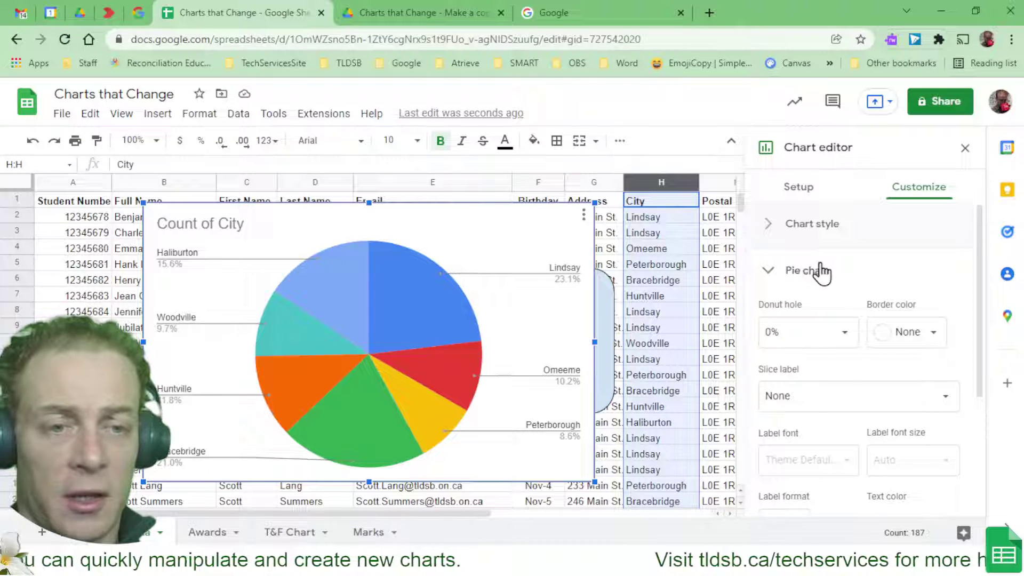
pyautogui.scroll(-2, 848, 291)
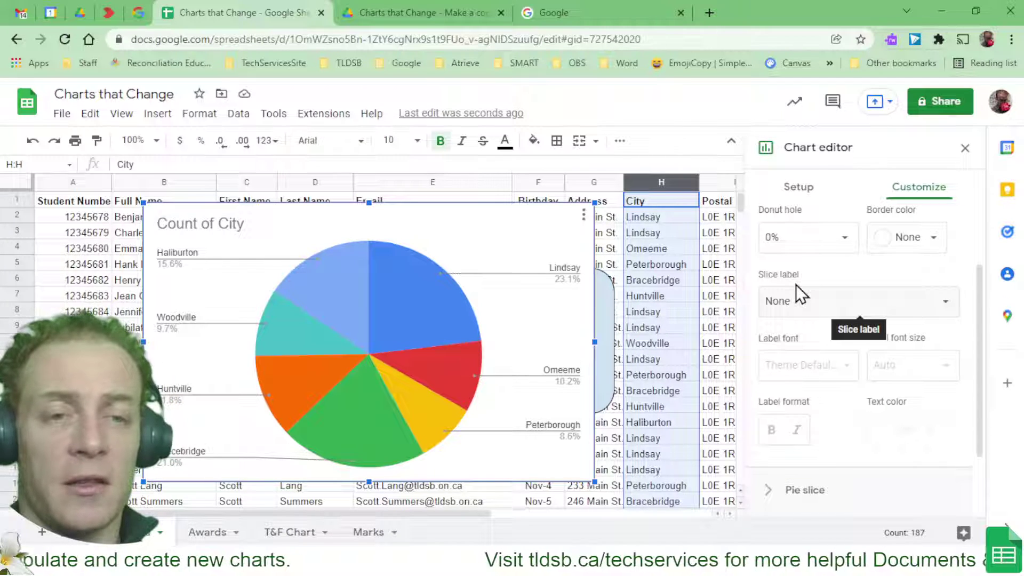
pyautogui.click(808, 301)
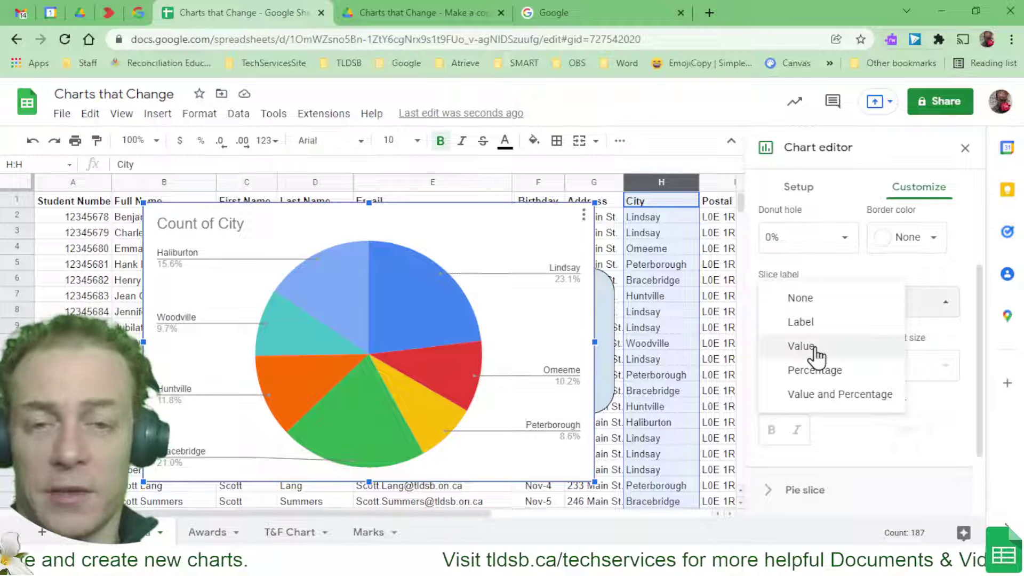
pyautogui.click(801, 346)
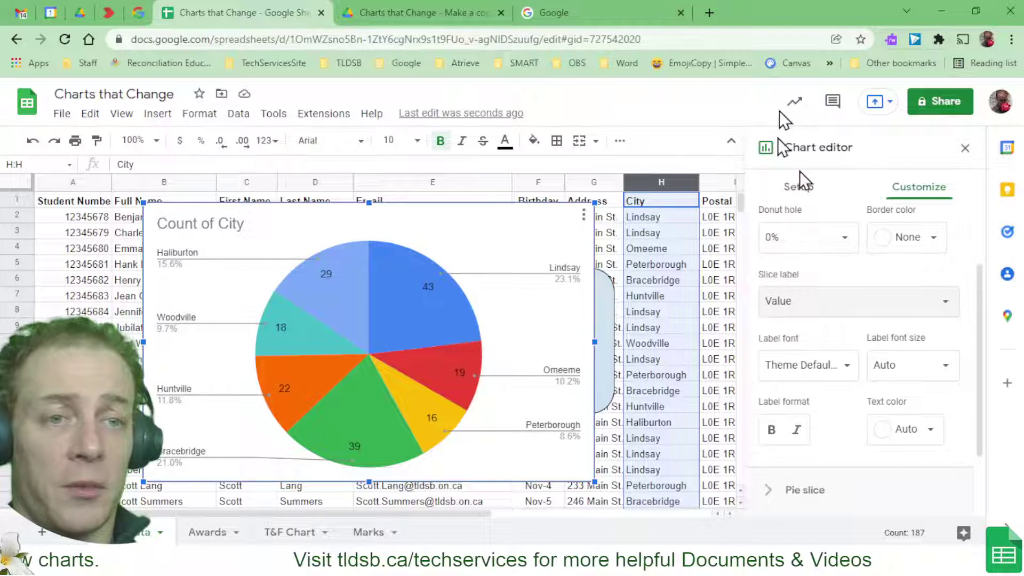
pyautogui.click(964, 149)
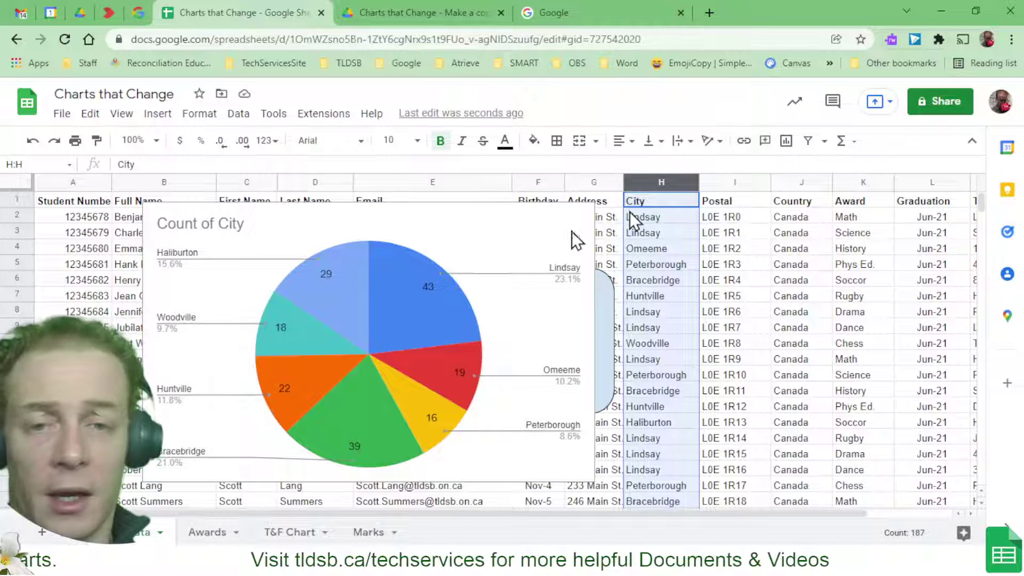
# Step: Examine the counts of the pie chart's city slices and the file formats available for downloading the chart
pyautogui.click(533, 248)
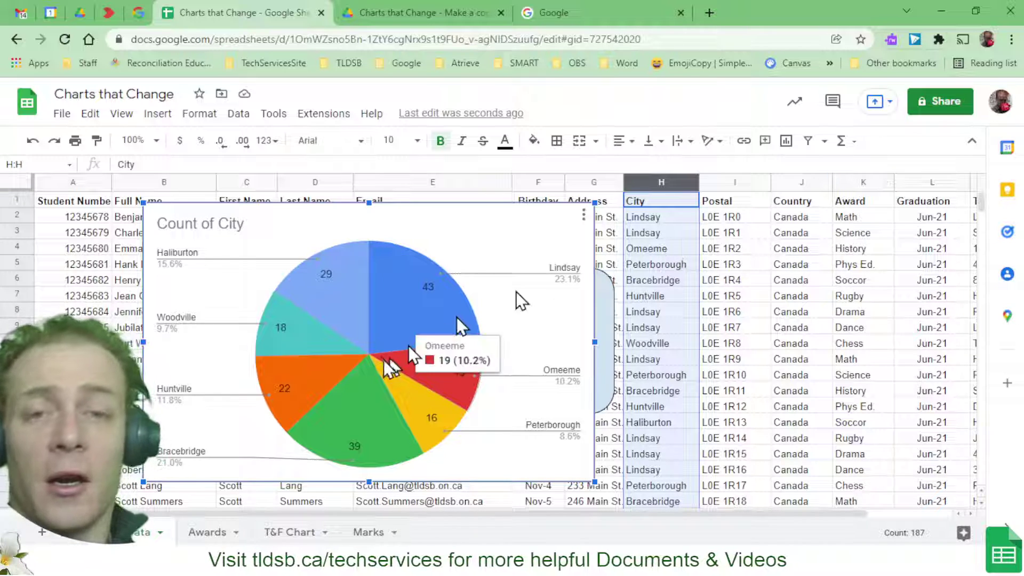
pyautogui.moveTo(395, 325)
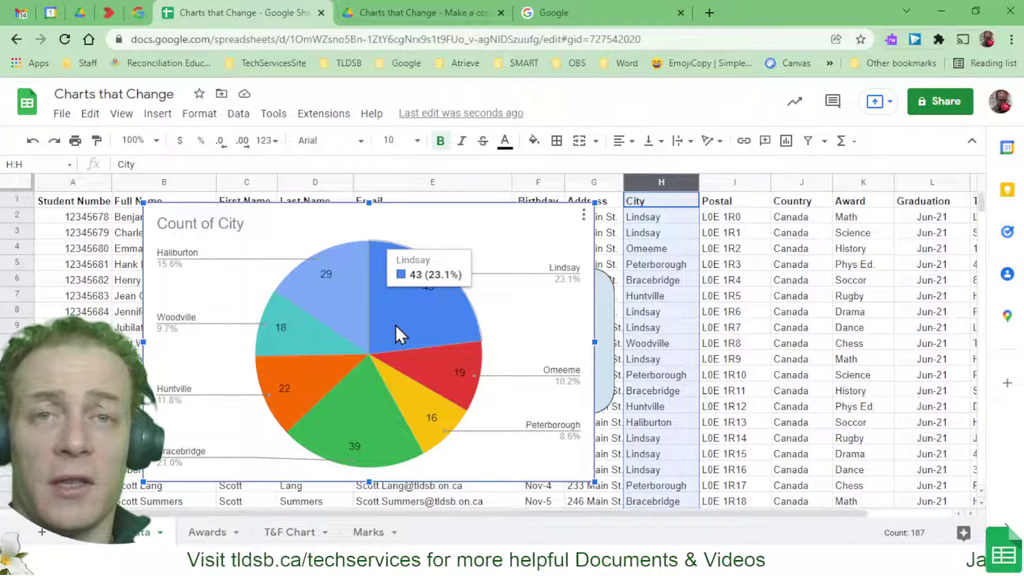
pyautogui.moveTo(367, 331)
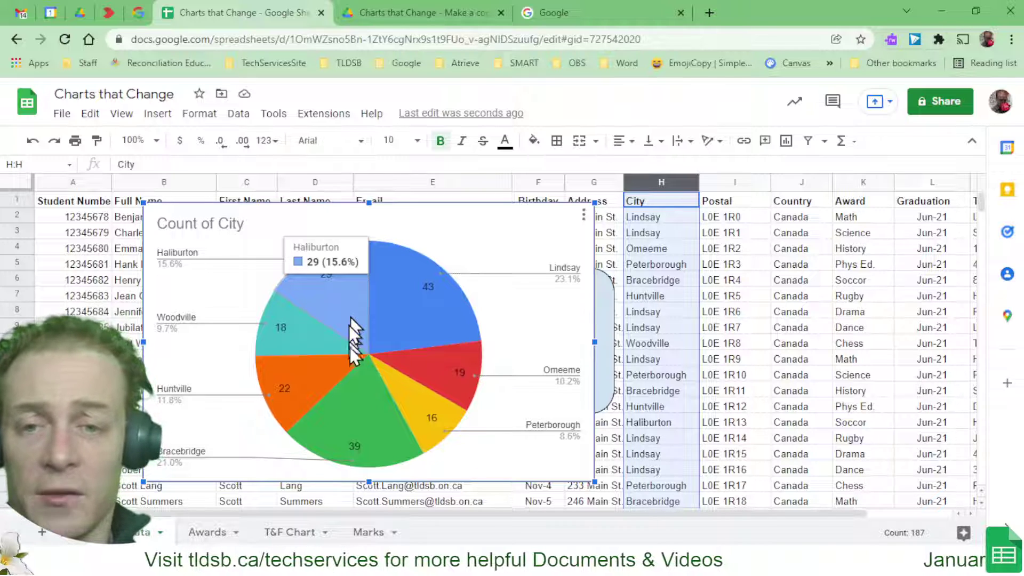
pyautogui.moveTo(425, 361)
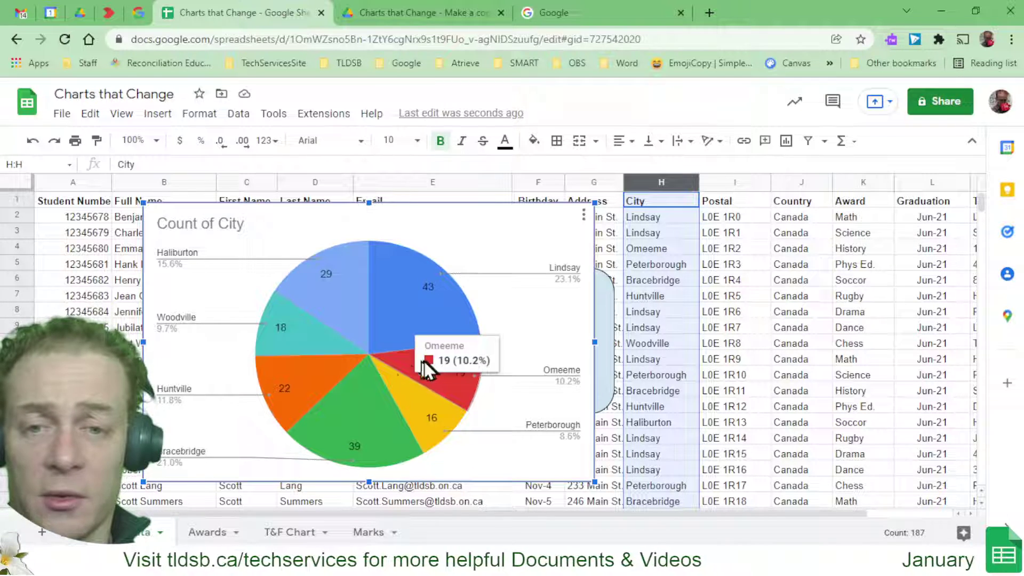
pyautogui.moveTo(312, 341)
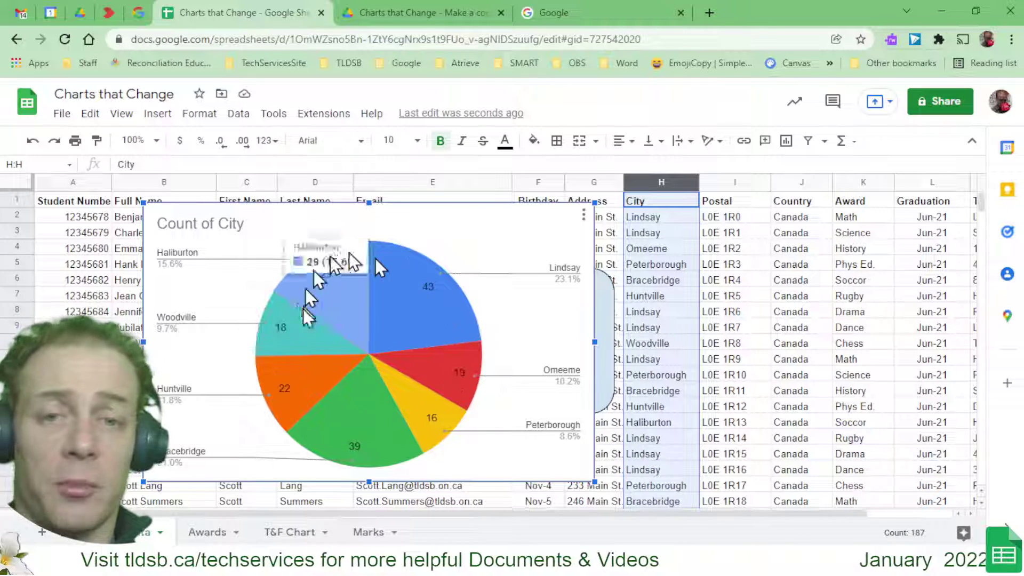
pyautogui.rightClick(474, 215)
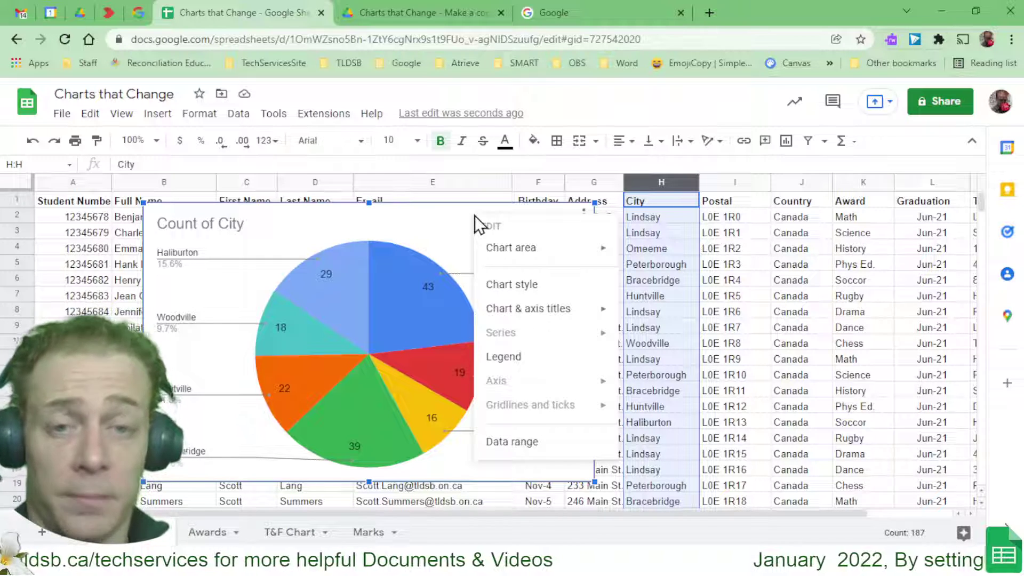
pyautogui.click(458, 219)
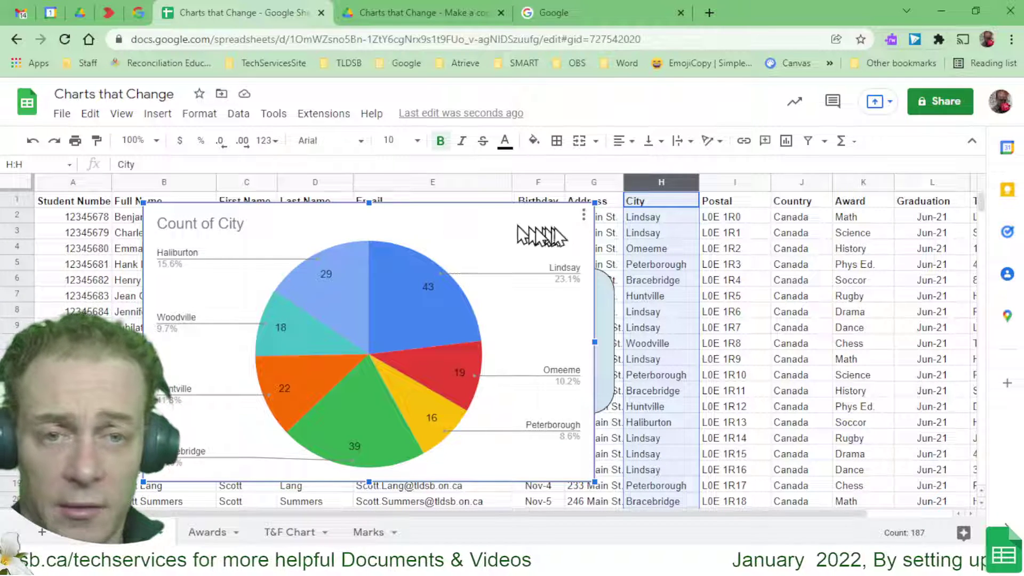
pyautogui.click(583, 216)
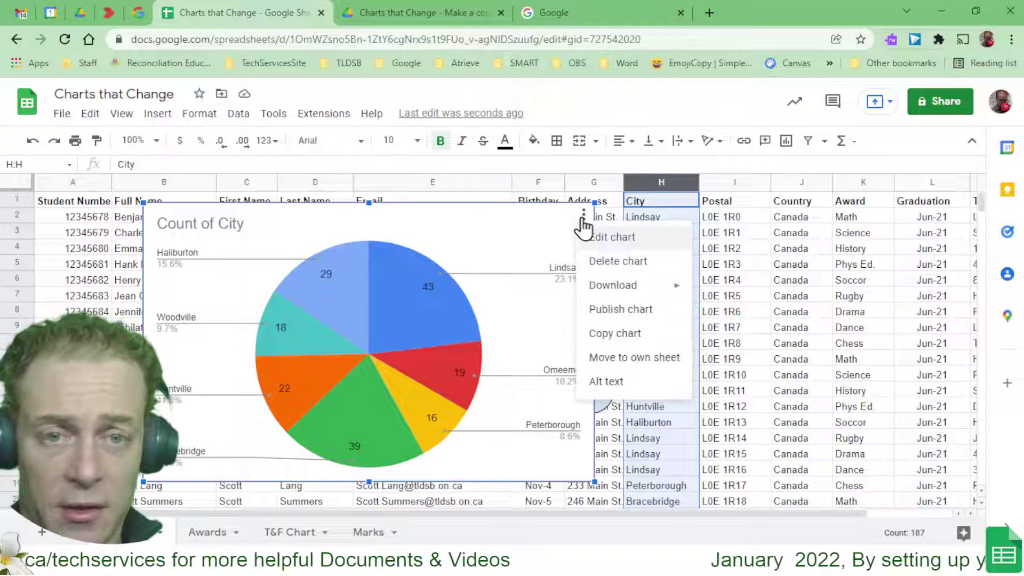
pyautogui.moveTo(627, 291)
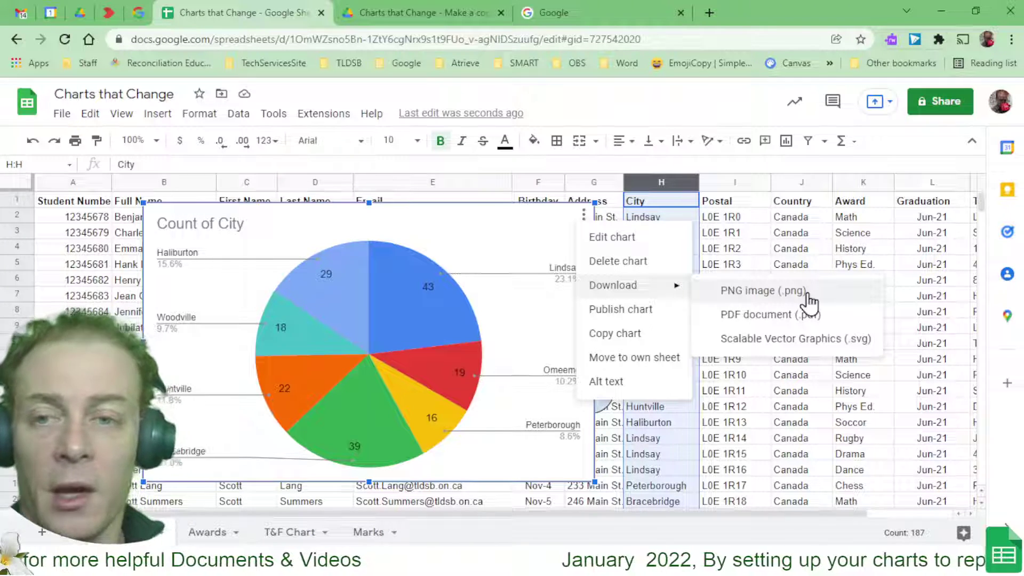
pyautogui.click(524, 244)
# Step: Move the Count of City chart up and to the left, and shrink it to a little over half its width
pyautogui.moveTo(523, 244); pyautogui.dragTo(470, 222)
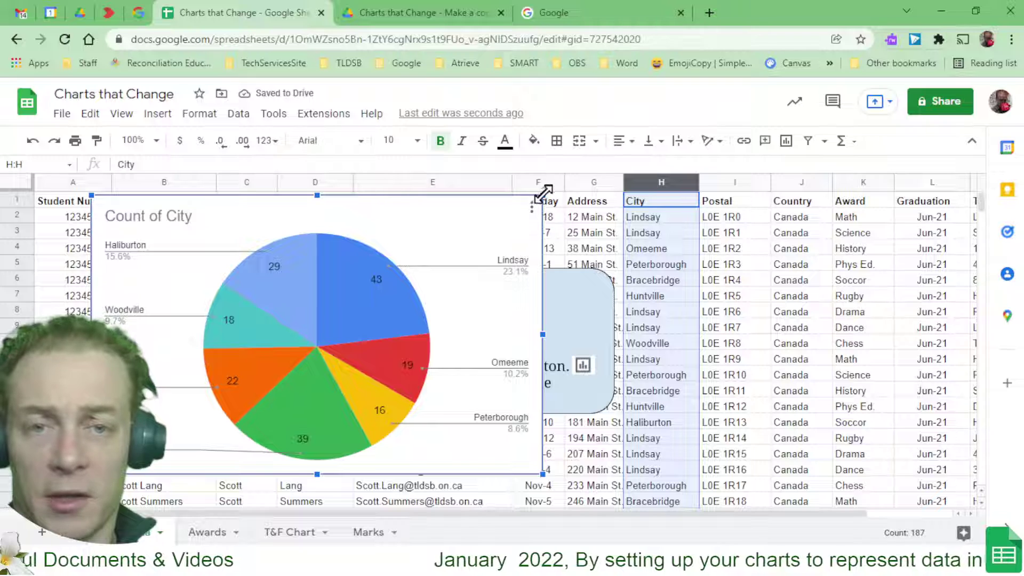
pyautogui.moveTo(542, 195); pyautogui.dragTo(354, 313)
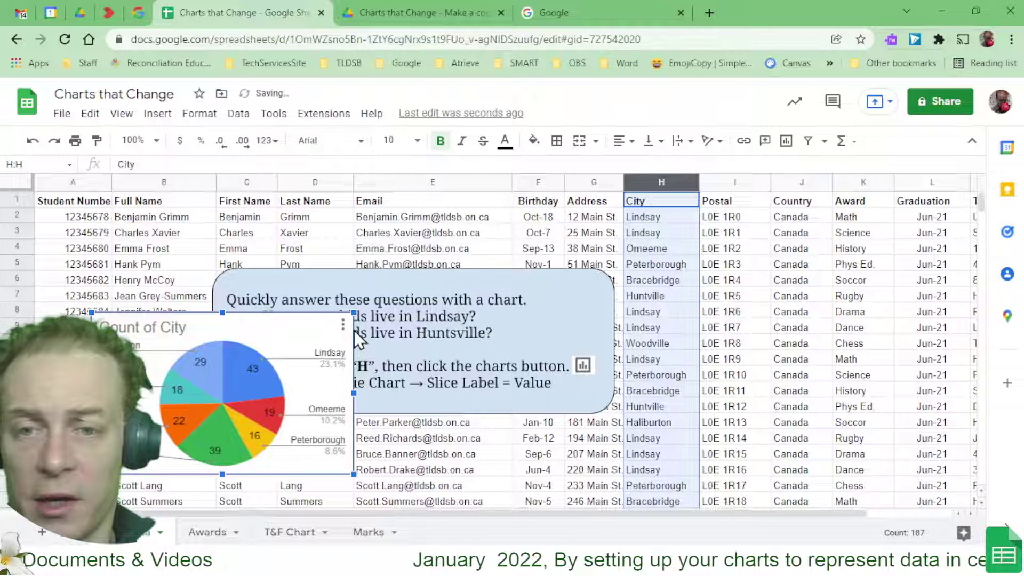
pyautogui.click(208, 532)
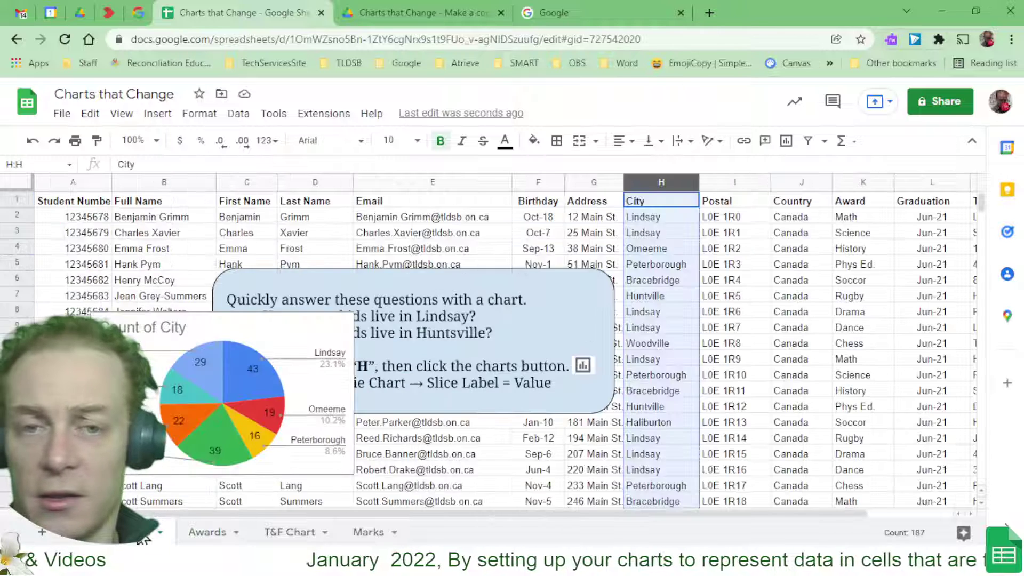
pyautogui.click(861, 181)
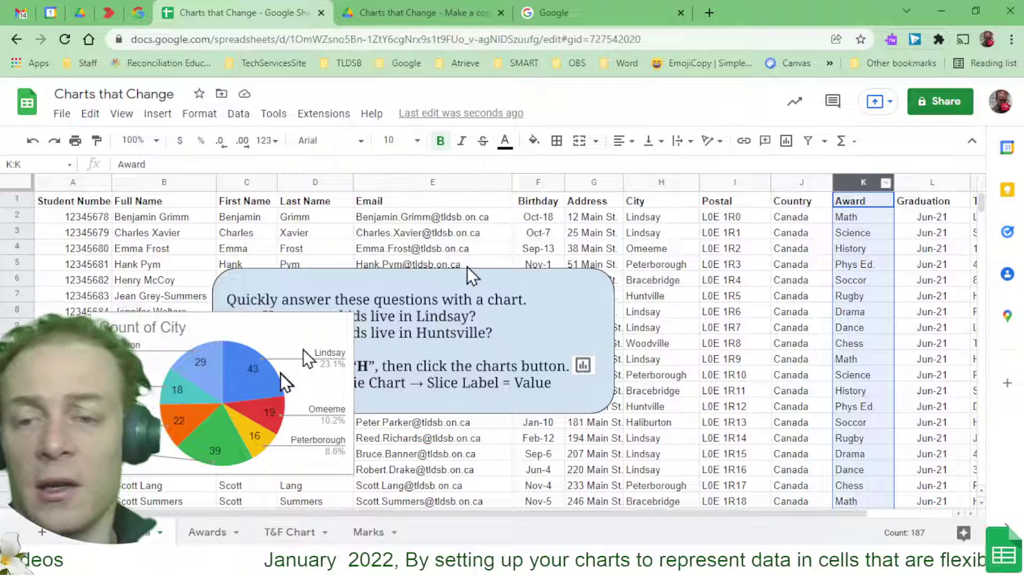
# Step: On the Awards sheet, list each type of award in cell D1 with the formula =UNIQUE(B2:B)
pyautogui.click(210, 535)
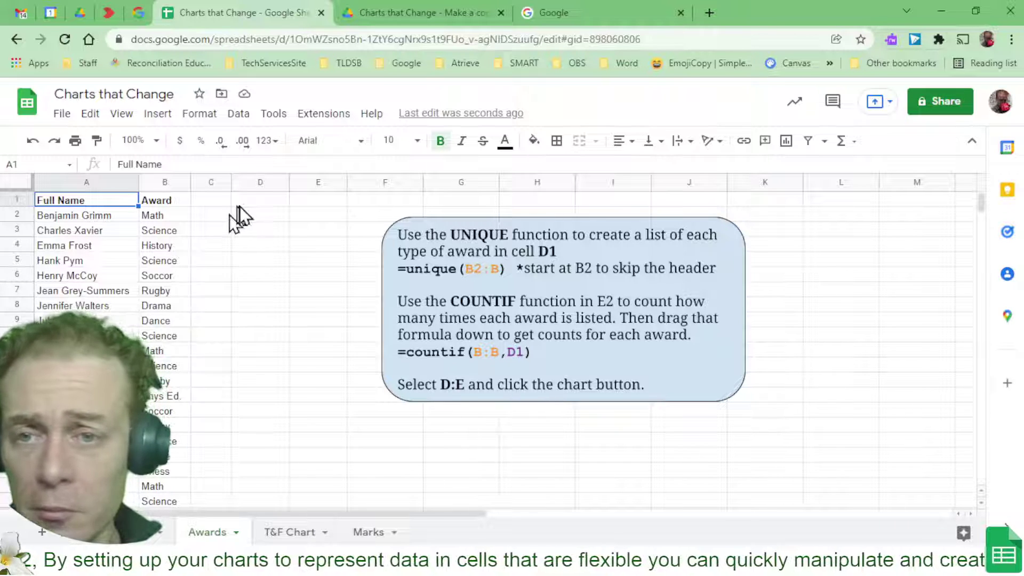
pyautogui.click(257, 203)
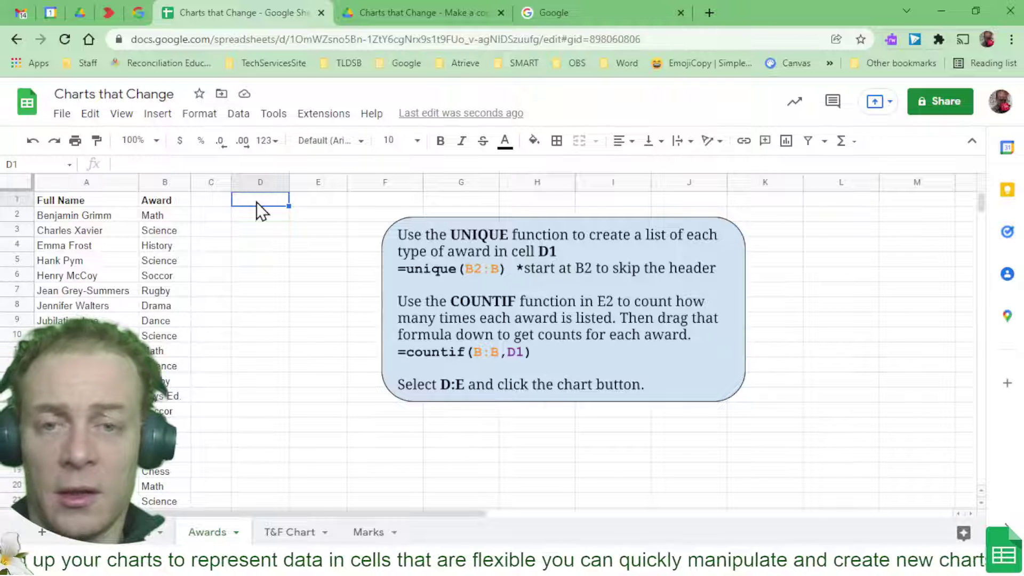
pyautogui.write('=')
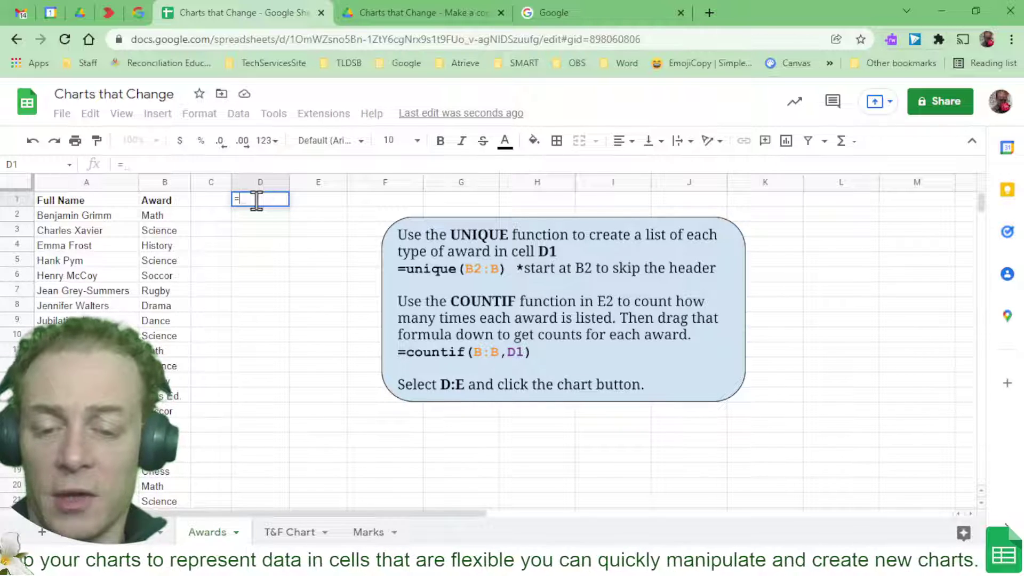
pyautogui.write('unique')
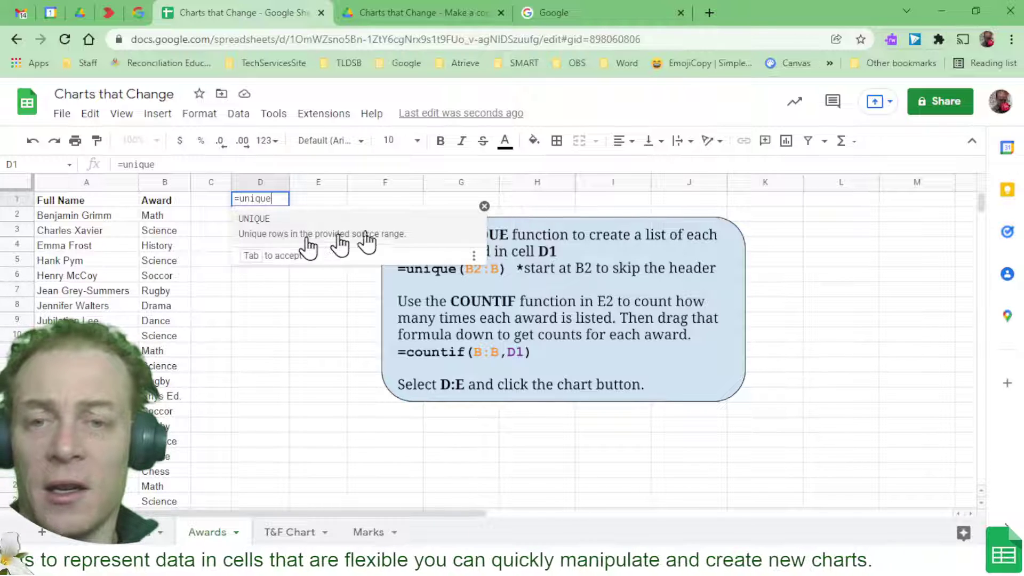
pyautogui.click(452, 230)
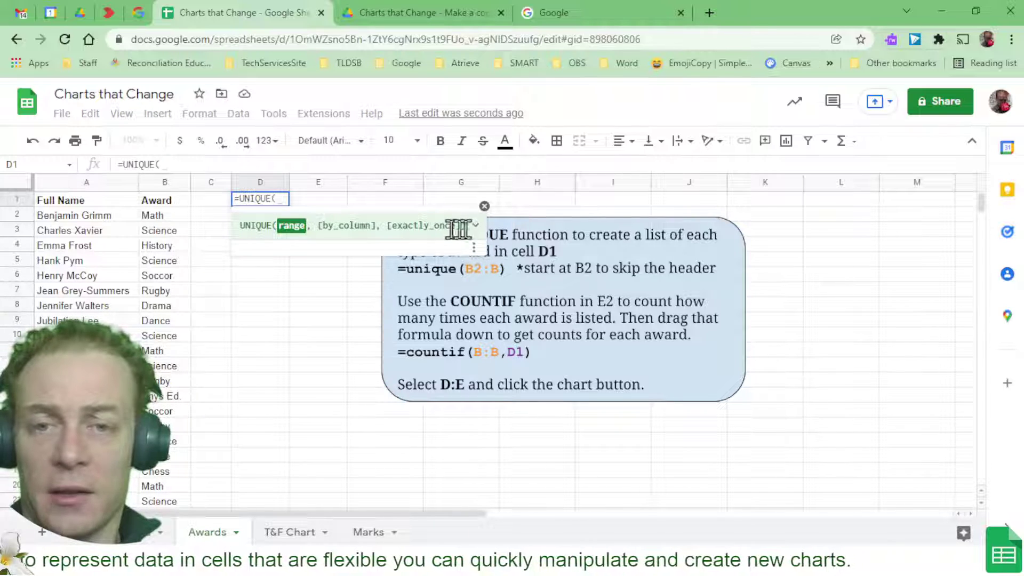
pyautogui.click(475, 226)
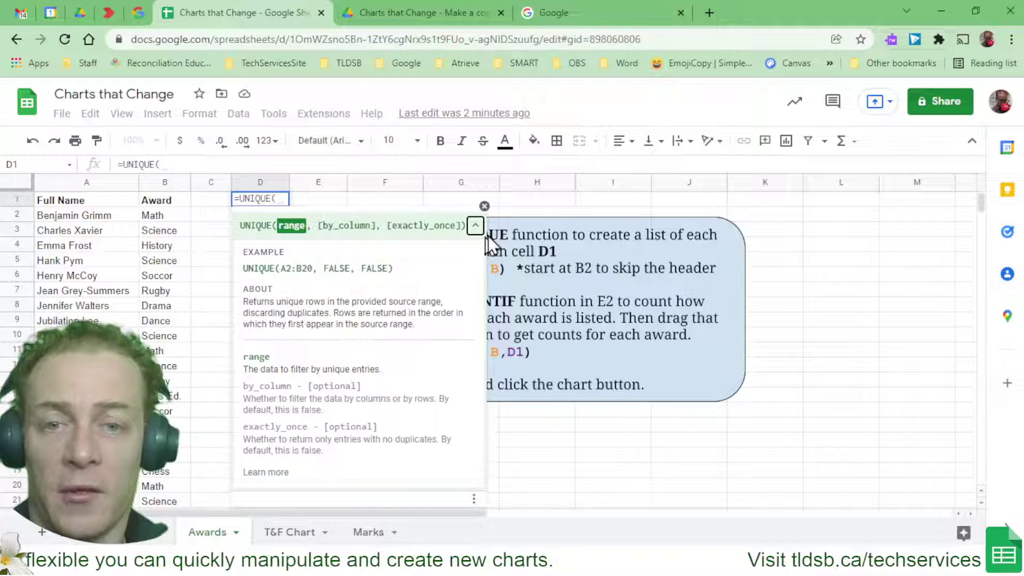
pyautogui.click(483, 206)
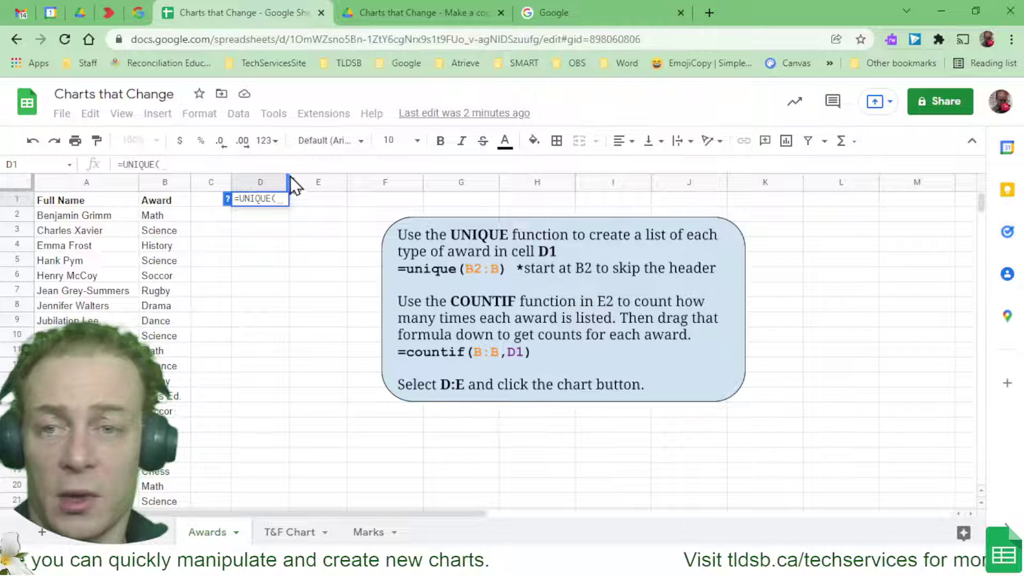
pyautogui.click(280, 197)
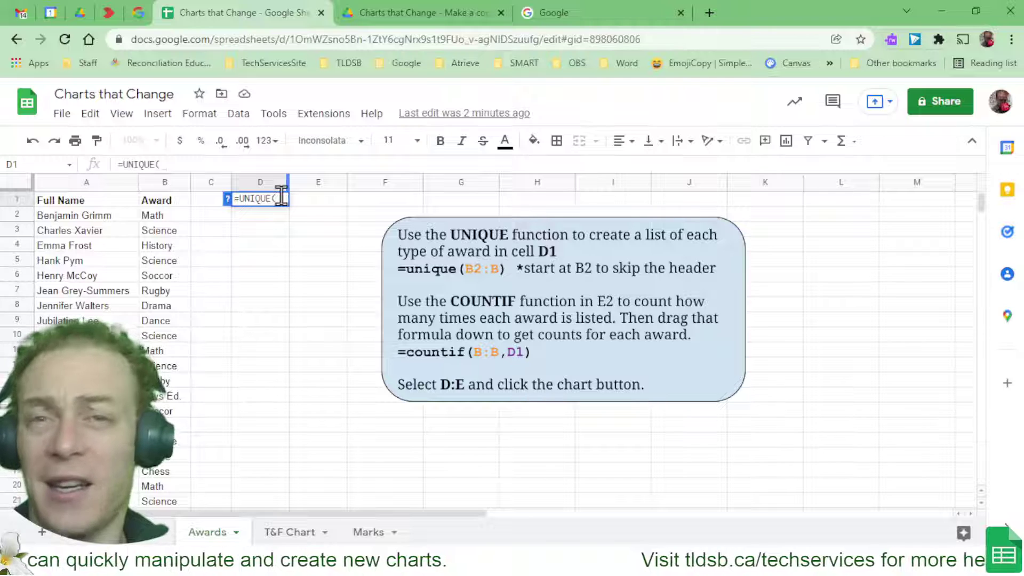
pyautogui.click(154, 184)
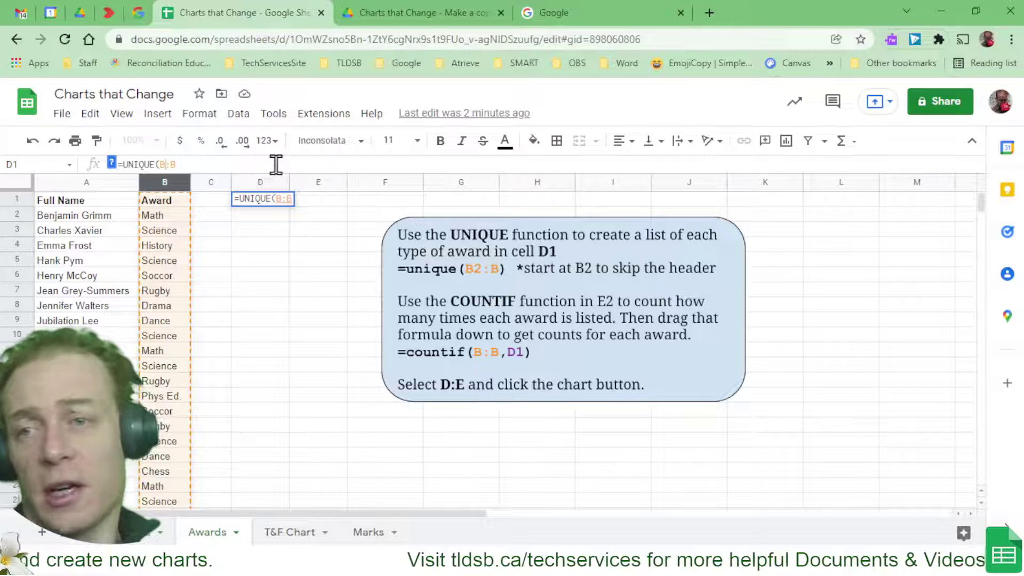
pyautogui.press('Left')
pyautogui.press('Left')
pyautogui.write('2')
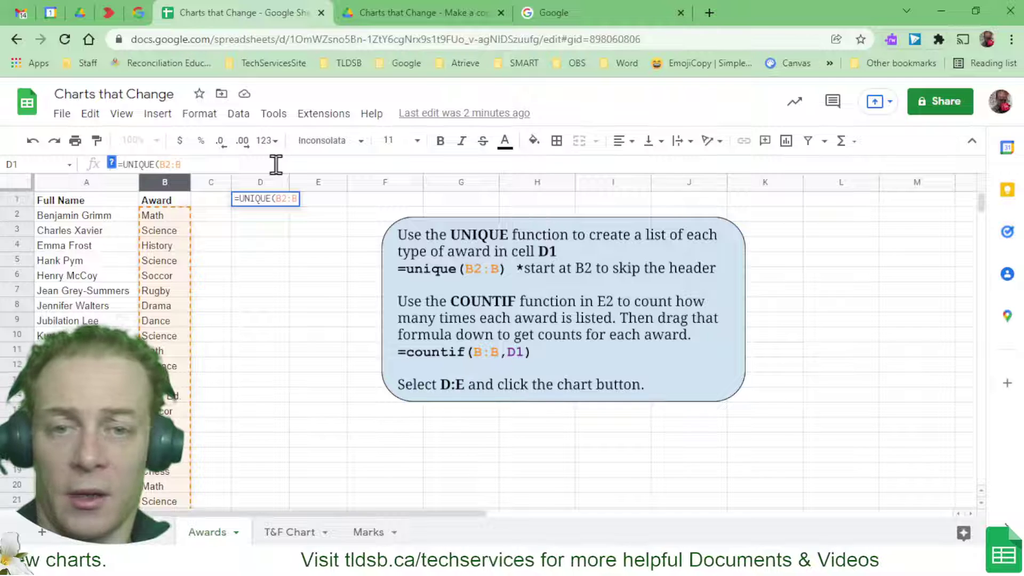
pyautogui.write(')')
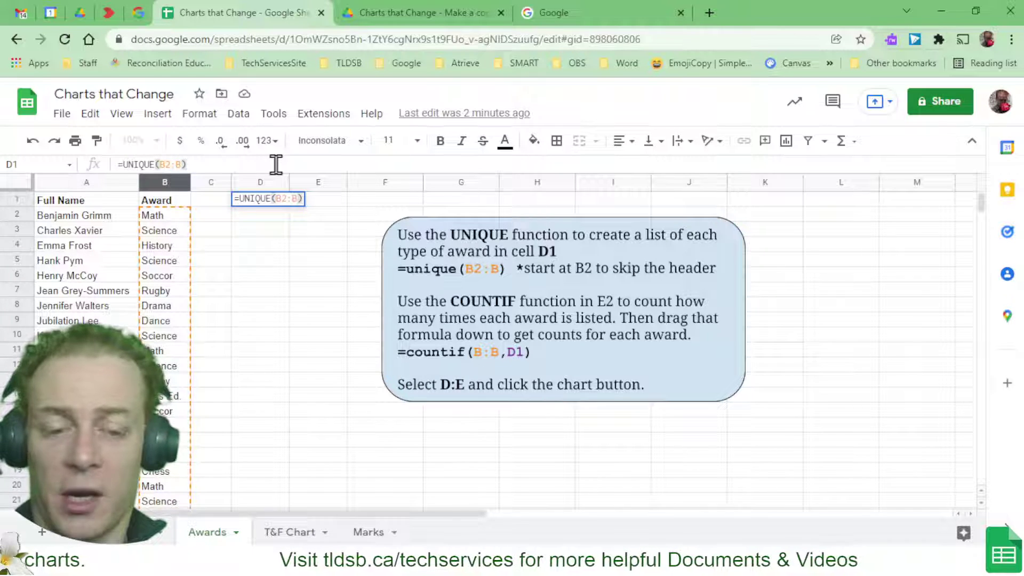
pyautogui.press('Return')
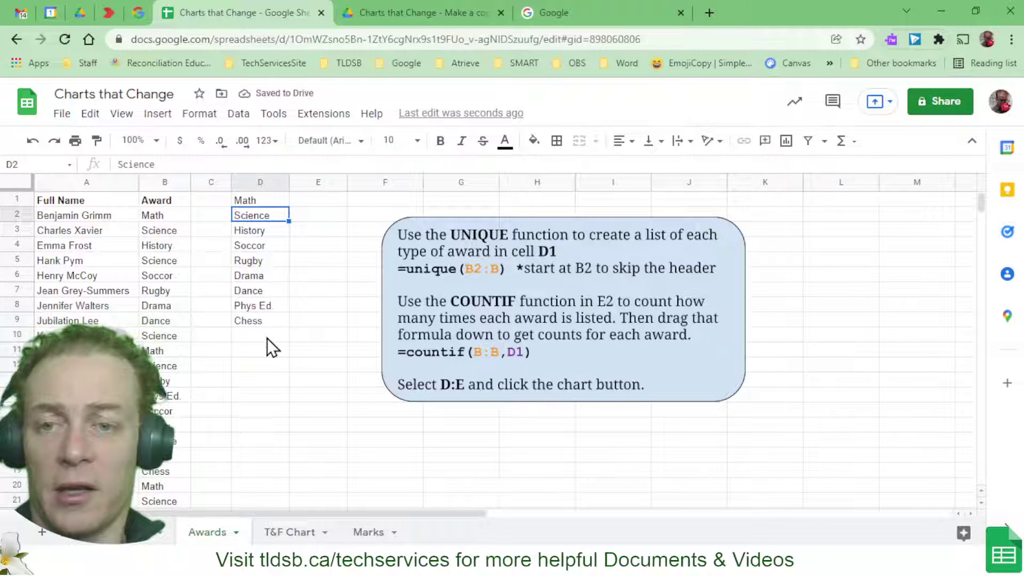
# Step: Count each award in column E with =countif(B:B,D1) in cell E1, filled down to E9 with the suggested autofill
pyautogui.click(319, 202)
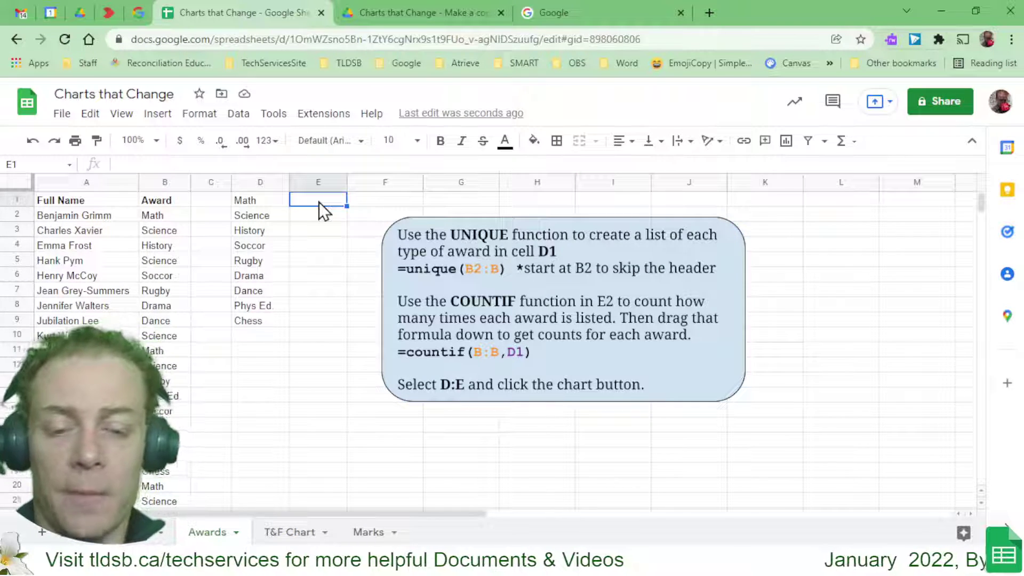
pyautogui.write('=countif')
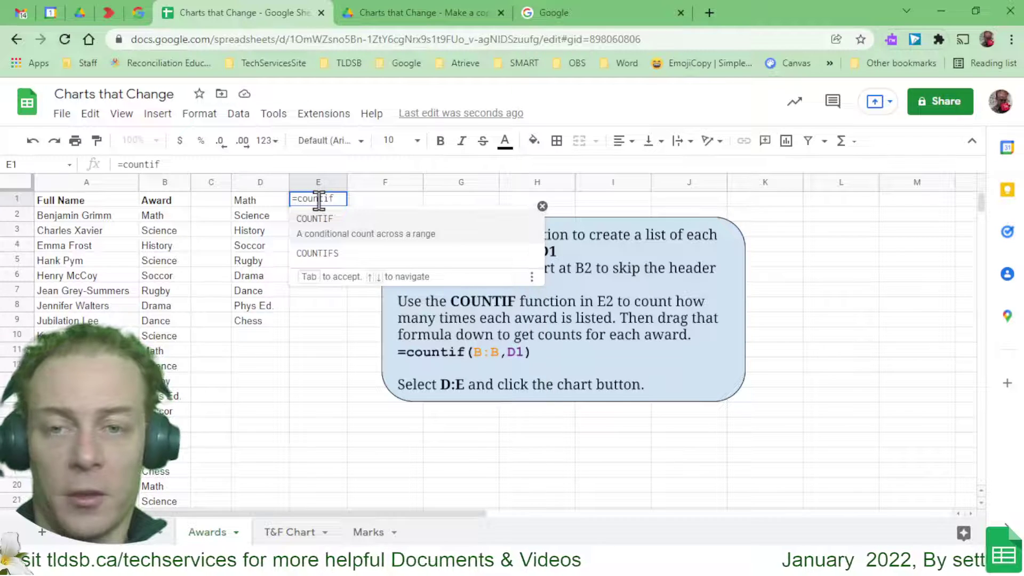
pyautogui.write('(')
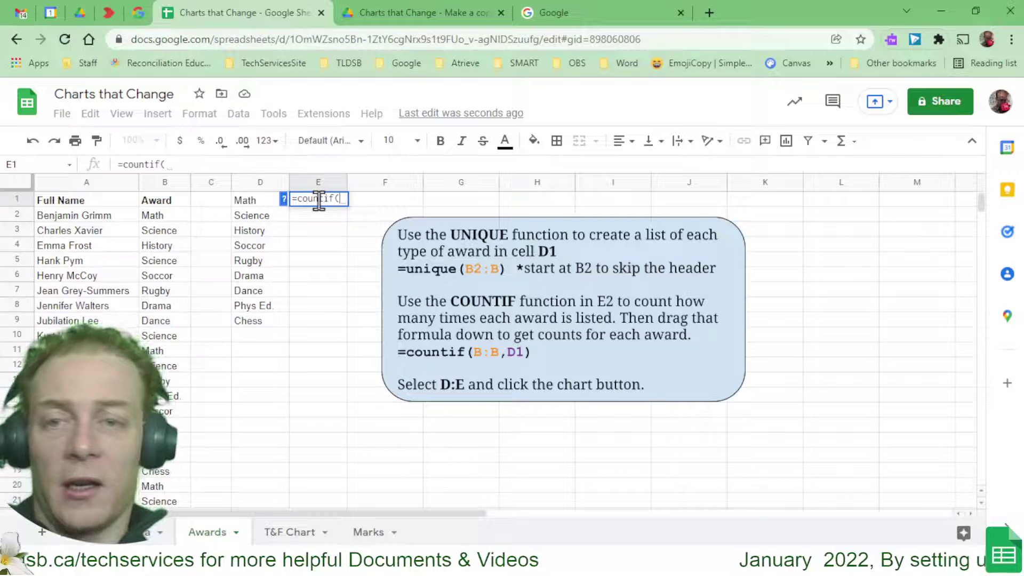
pyautogui.click(157, 184)
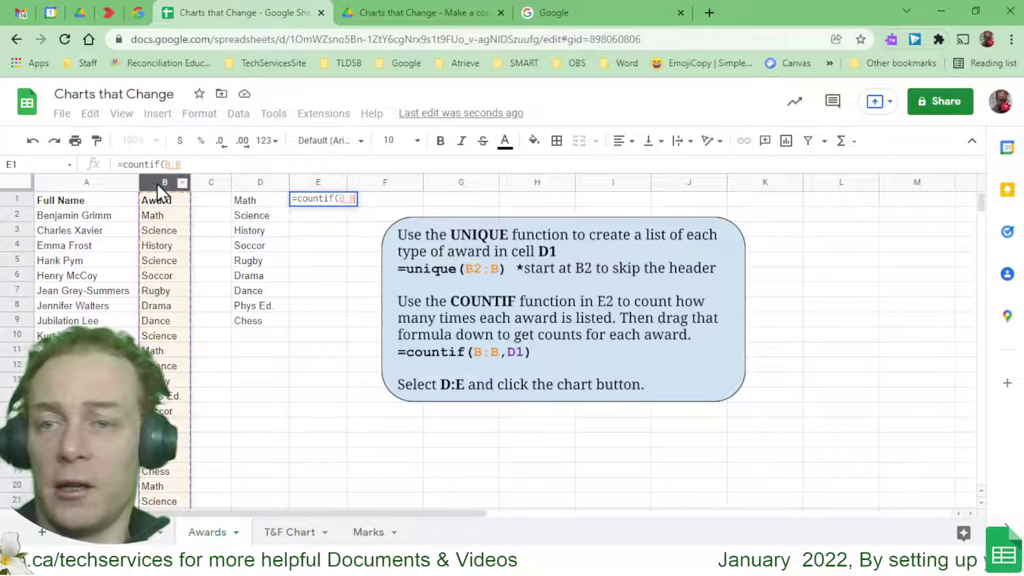
pyautogui.click(226, 165)
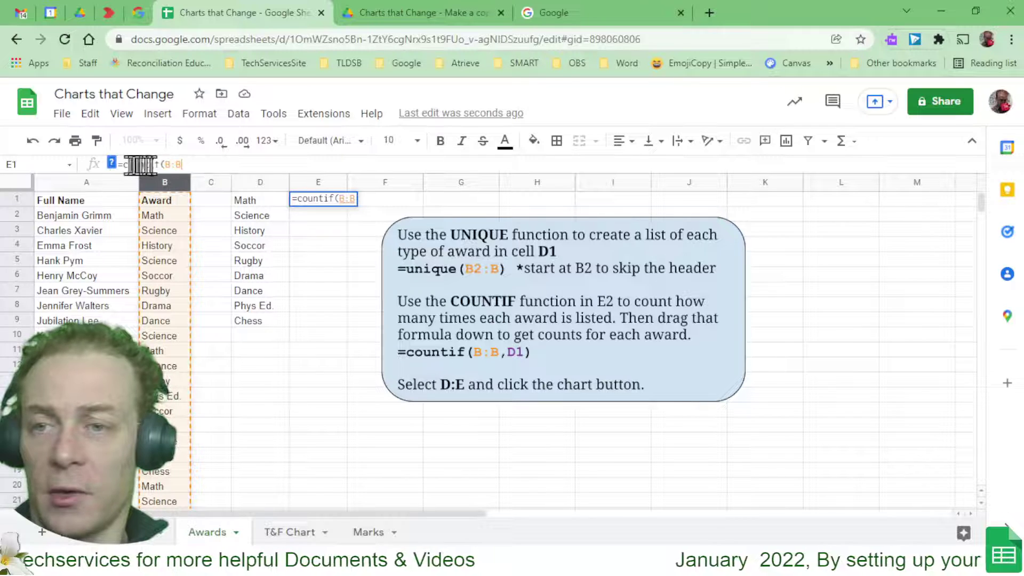
pyautogui.click(112, 163)
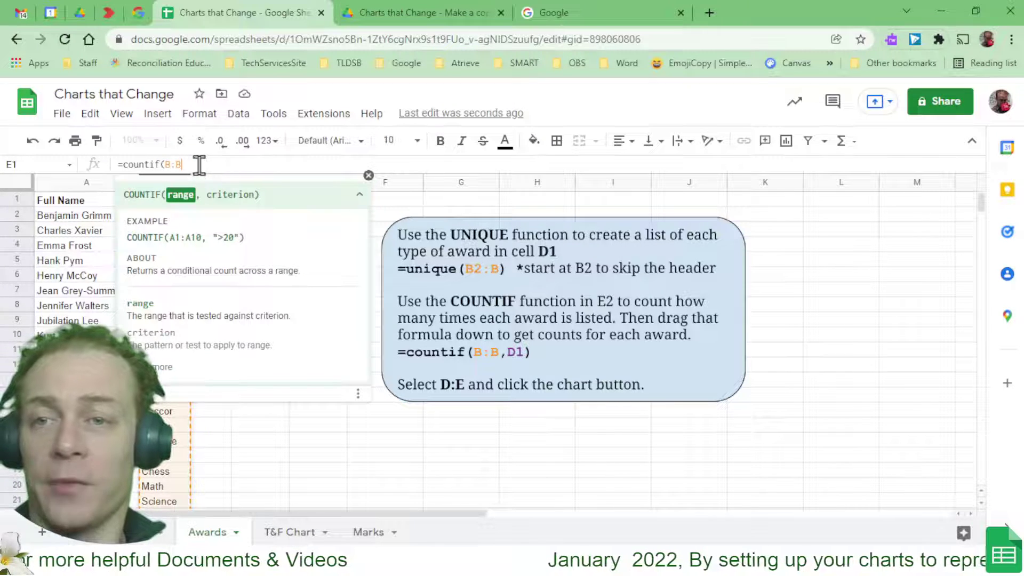
pyautogui.write(',')
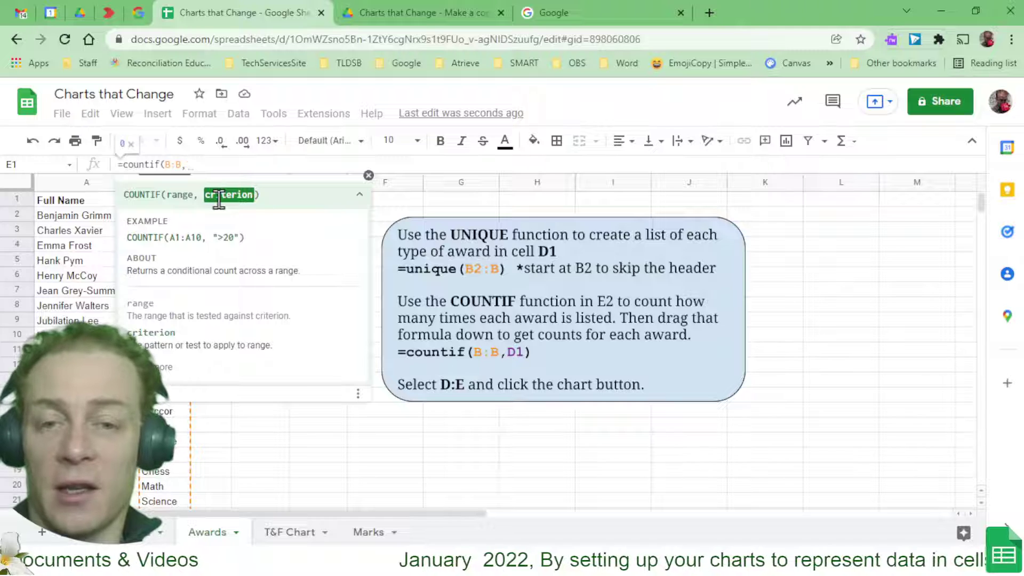
pyautogui.click(368, 175)
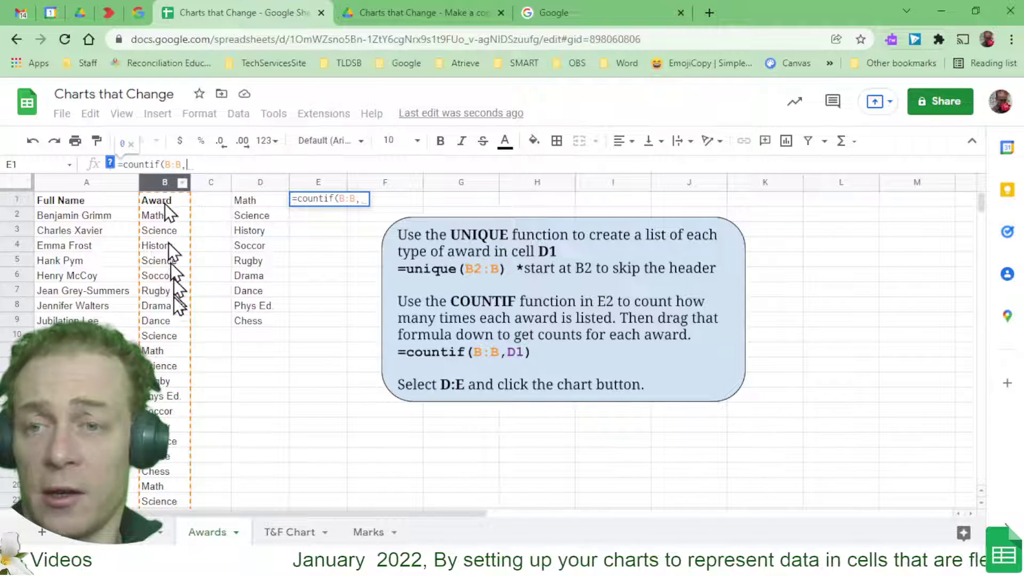
pyautogui.click(268, 202)
pyautogui.write(')')
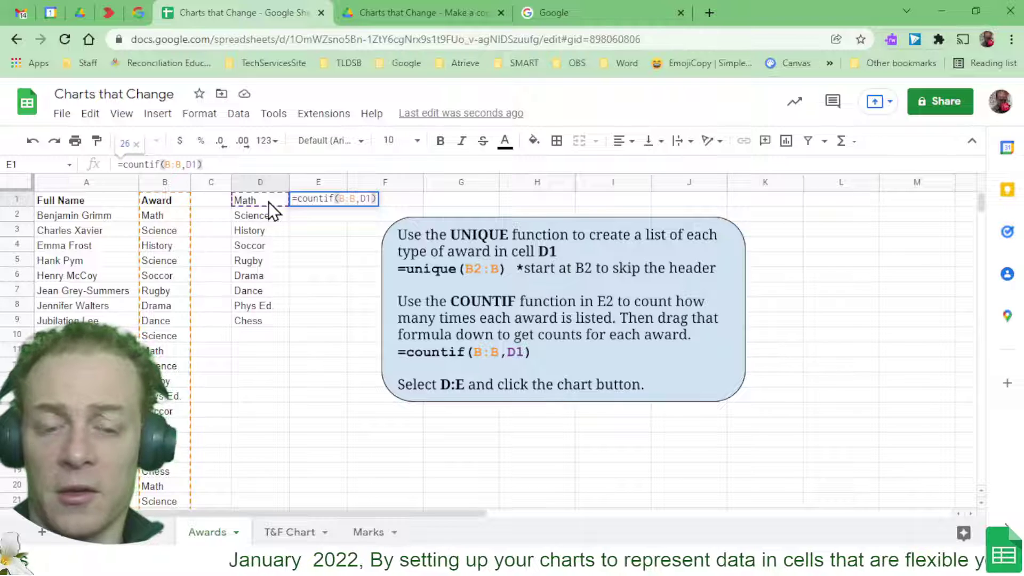
pyautogui.press('Return')
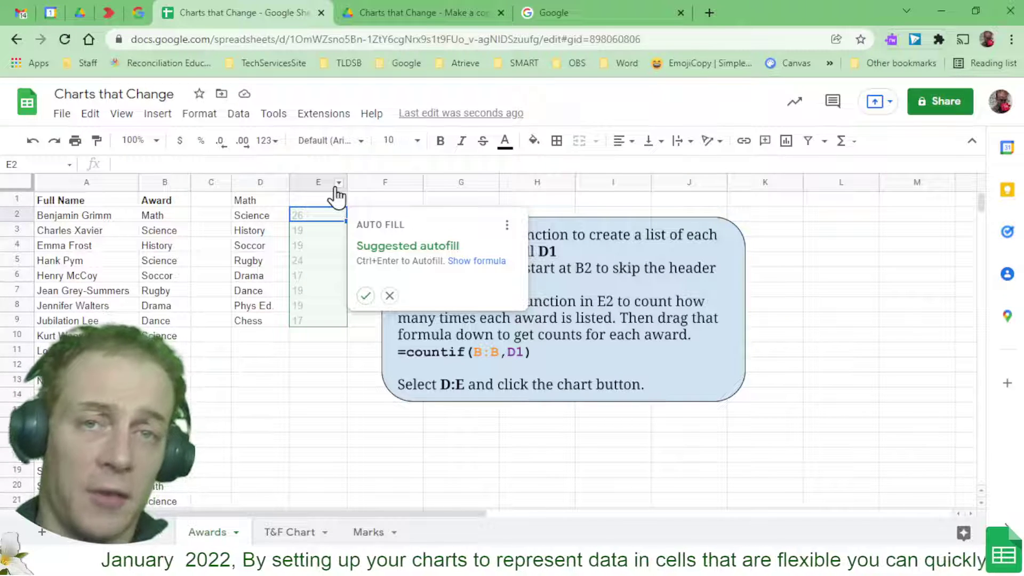
pyautogui.click(366, 296)
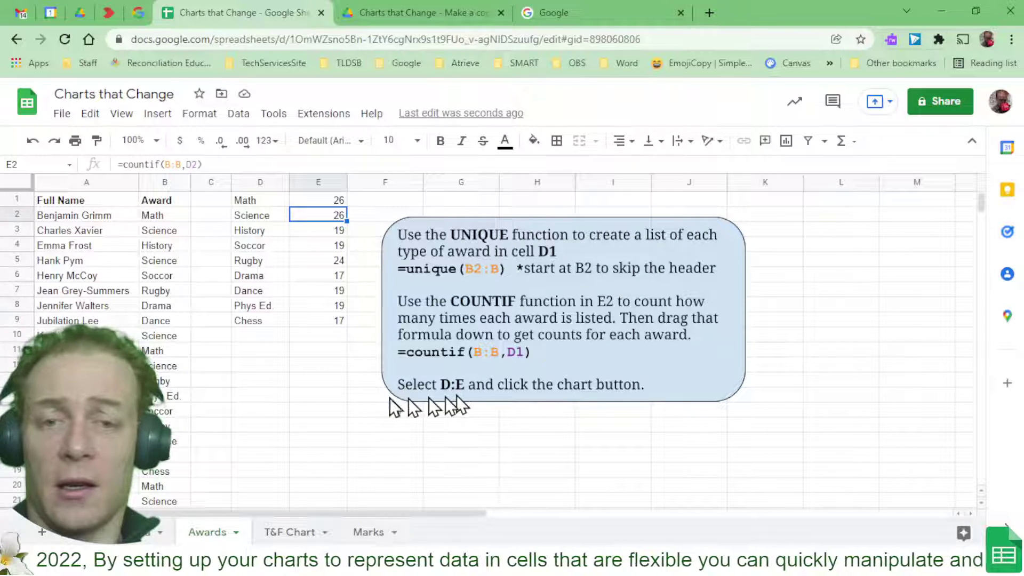
# Step: Insert a chart from the award list and counts in columns D:E
pyautogui.click(260, 201)
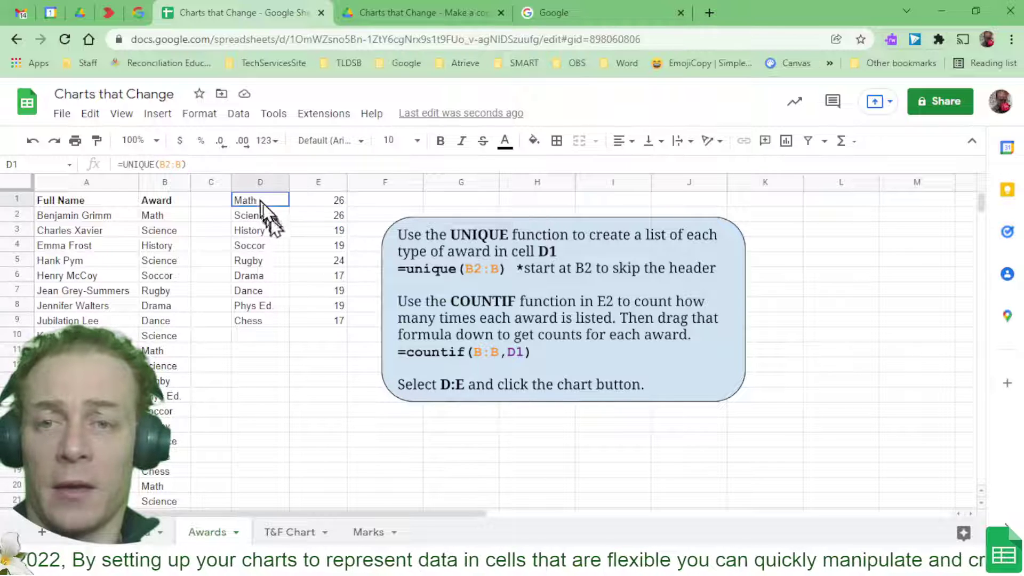
pyautogui.moveTo(261, 203); pyautogui.dragTo(310, 317)
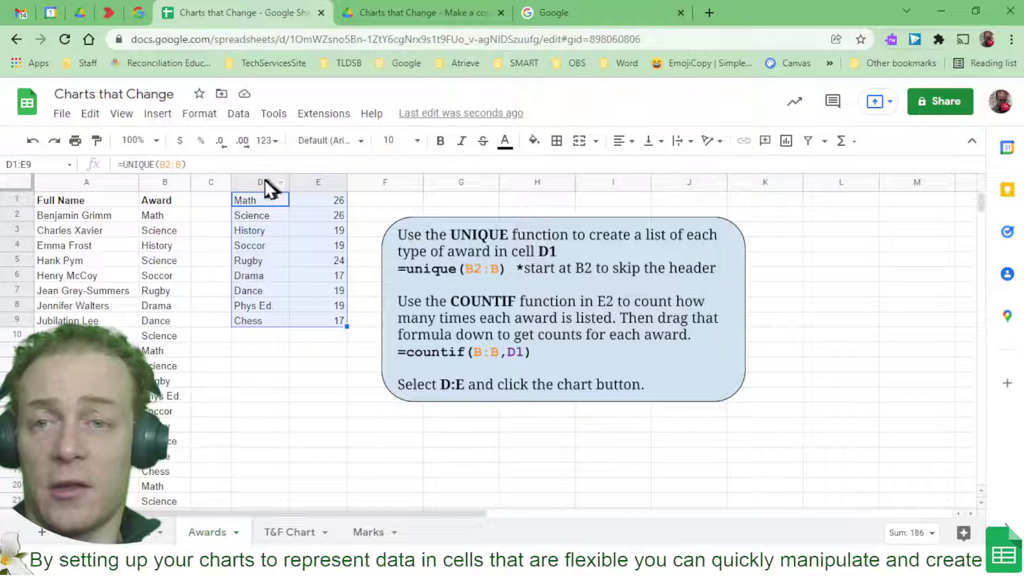
pyautogui.moveTo(270, 182); pyautogui.dragTo(297, 181)
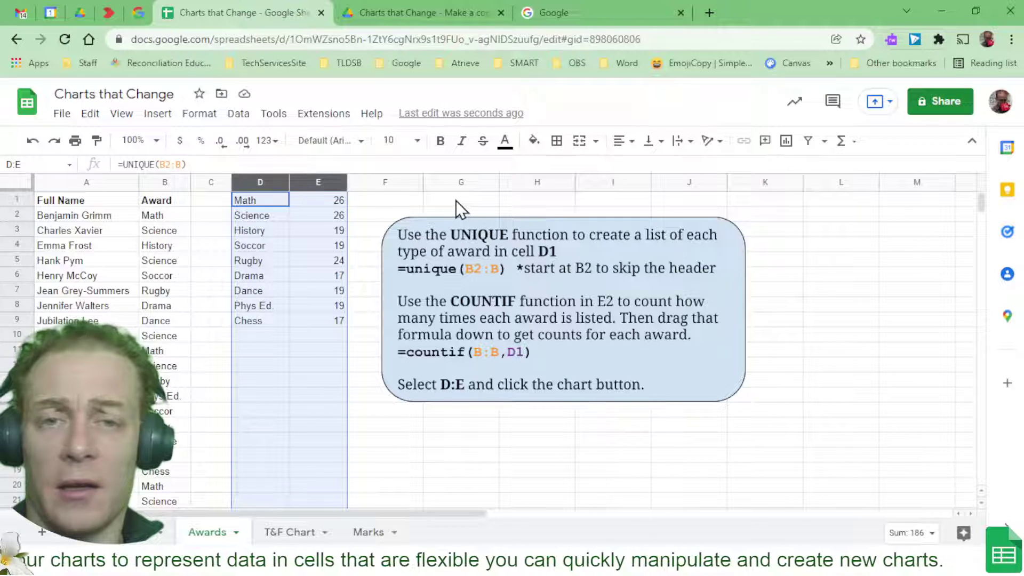
pyautogui.click(785, 141)
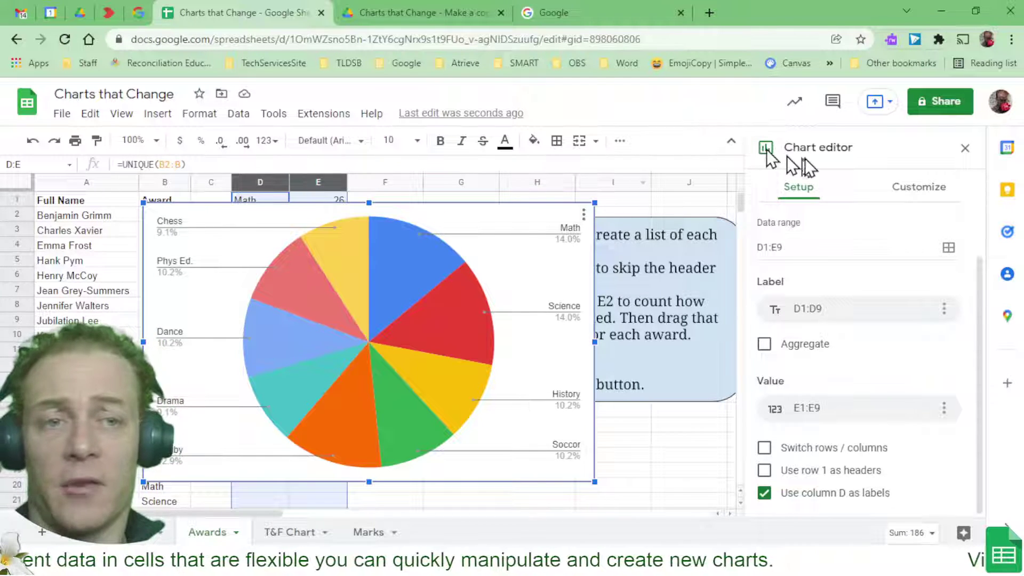
# Step: Change the awards chart's type from pie to the suggested Column chart
pyautogui.click(920, 192)
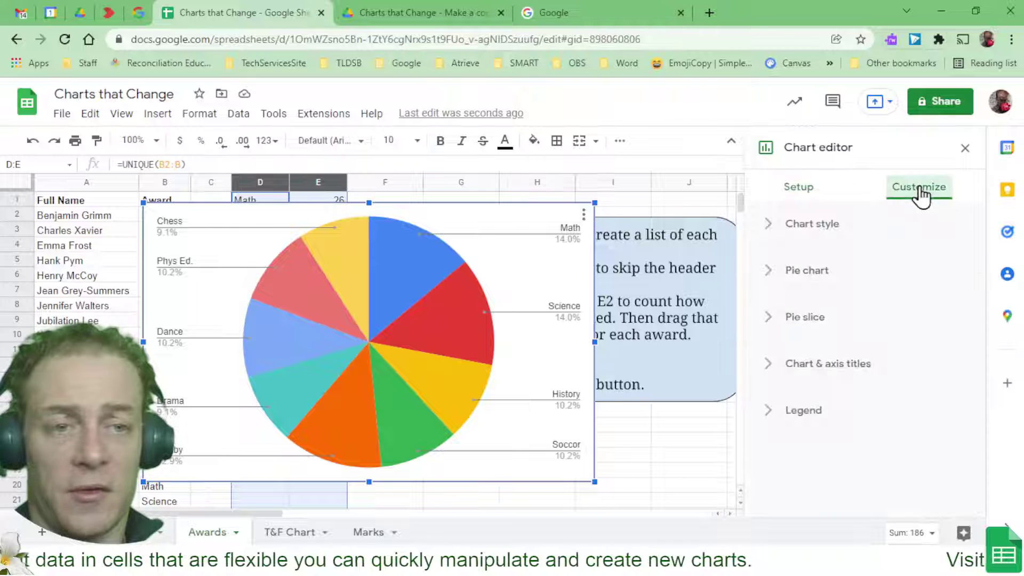
pyautogui.click(824, 225)
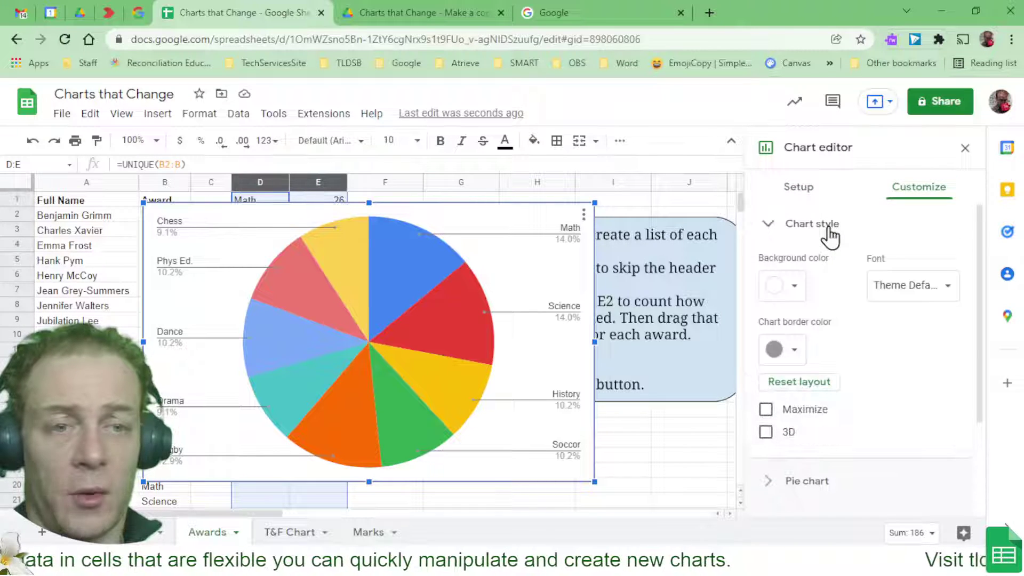
pyautogui.click(807, 199)
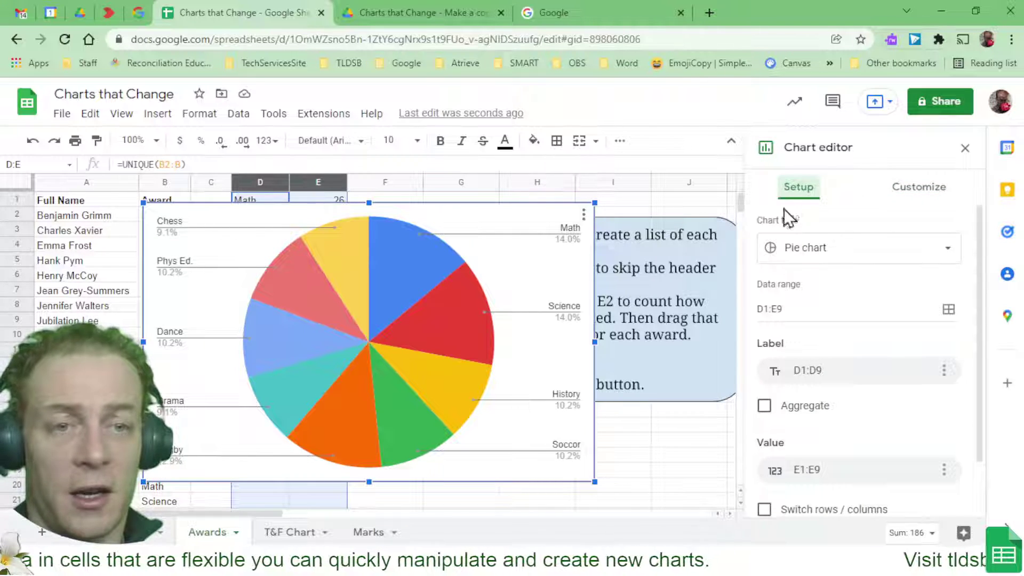
pyautogui.click(875, 257)
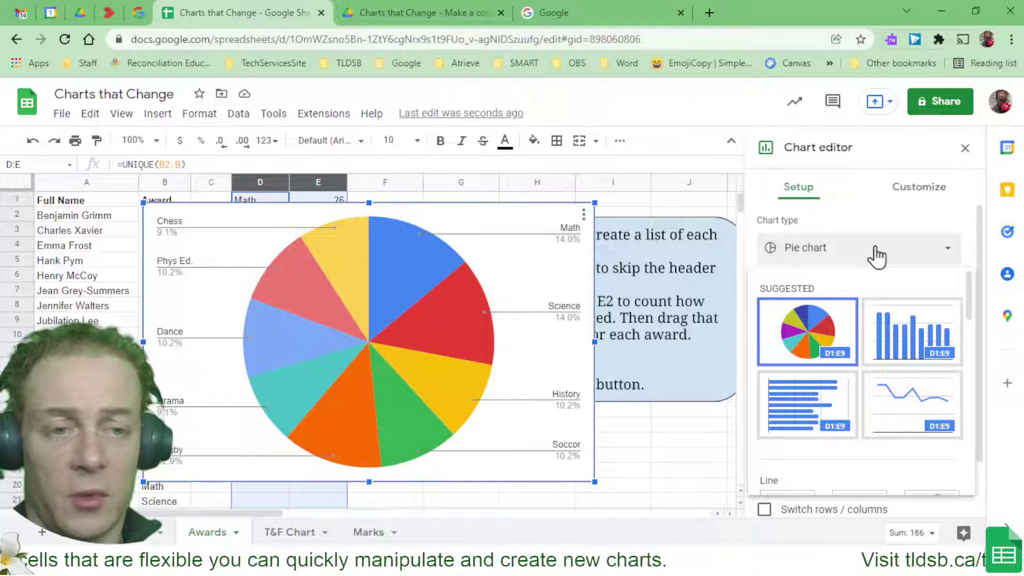
pyautogui.click(907, 336)
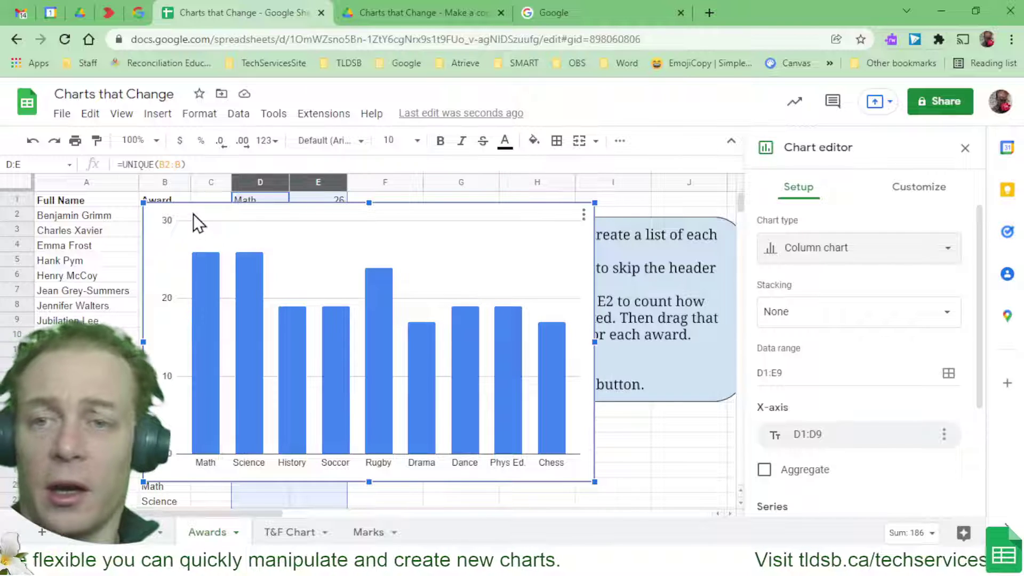
# Step: Move the column chart to the right so the Award column (B) is uncovered
pyautogui.moveTo(193, 214); pyautogui.dragTo(273, 217)
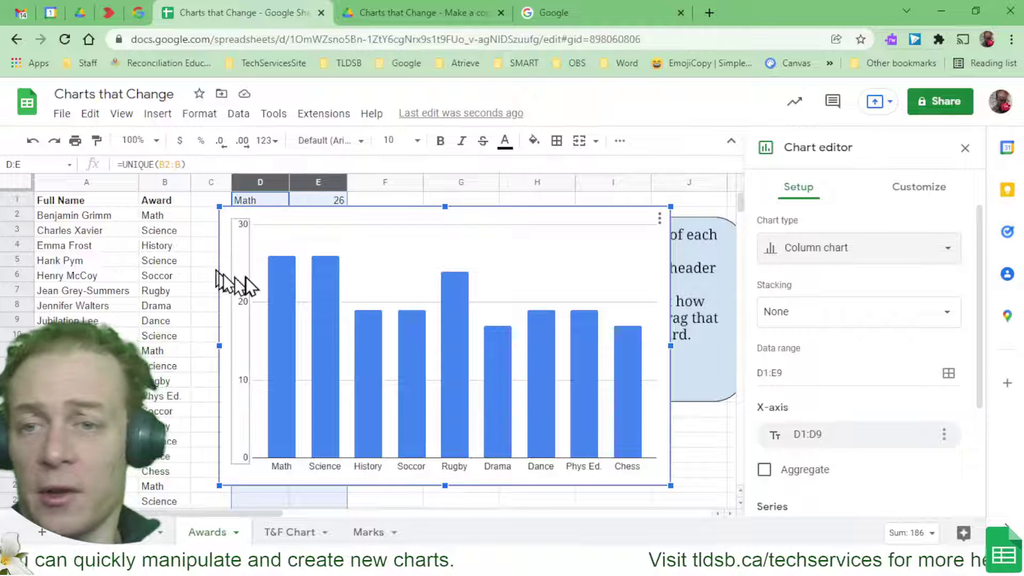
pyautogui.moveTo(292, 219); pyautogui.dragTo(418, 257)
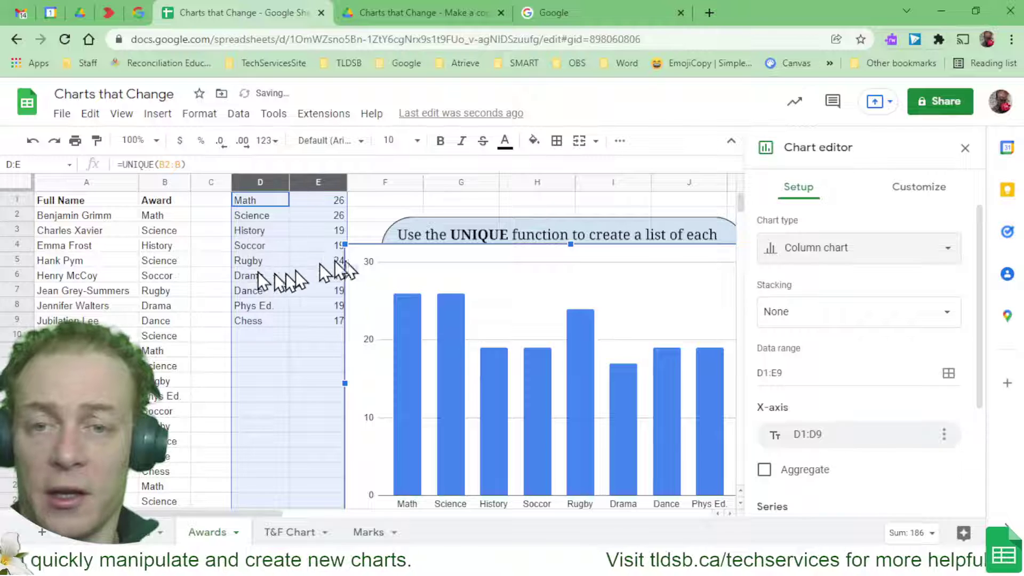
pyautogui.moveTo(410, 264); pyautogui.dragTo(289, 222)
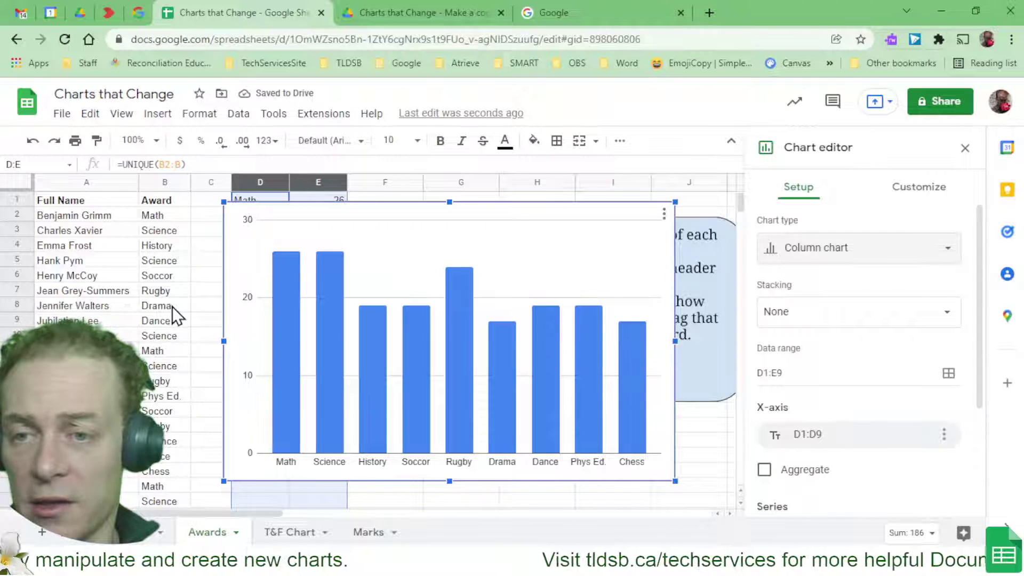
# Step: Copy Science from cell B5 and paste it over the awards in B6:B11 and B13
pyautogui.click(173, 262)
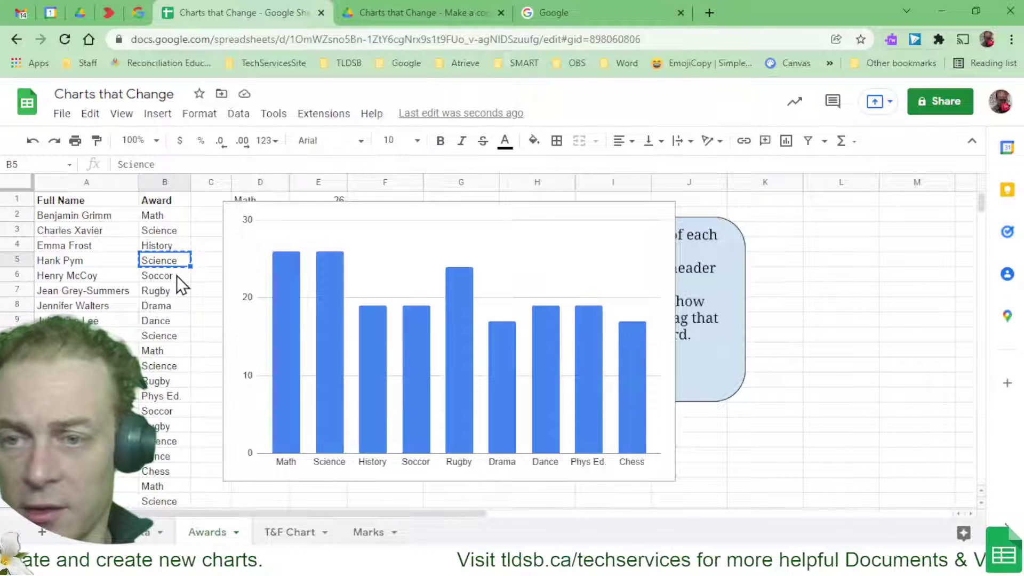
pyautogui.click(177, 276)
pyautogui.hotkey('ctrl', 'v')
pyautogui.click(176, 290)
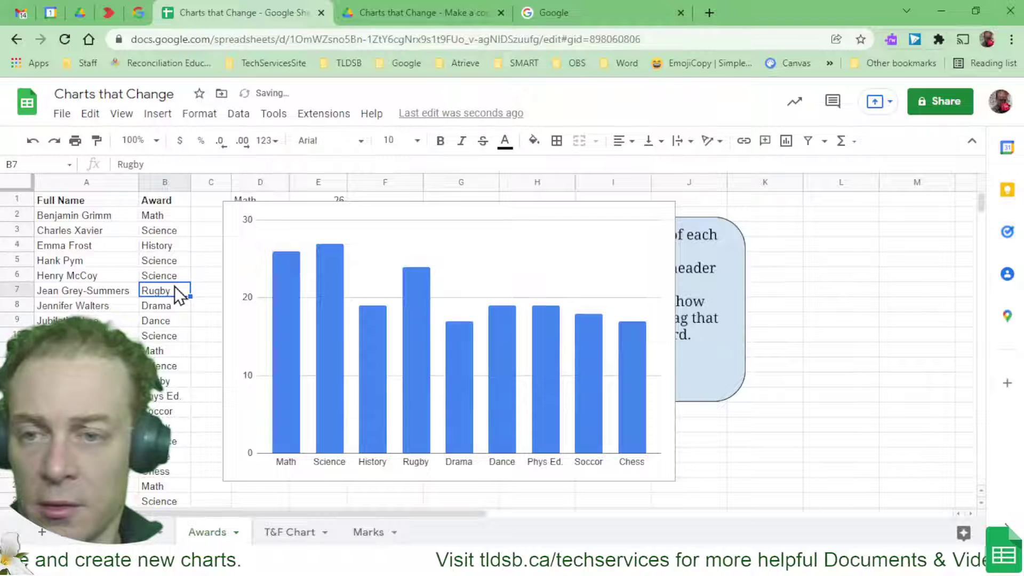
pyautogui.hotkey('ctrl', 'v')
pyautogui.click(168, 304)
pyautogui.hotkey('ctrl', 'v')
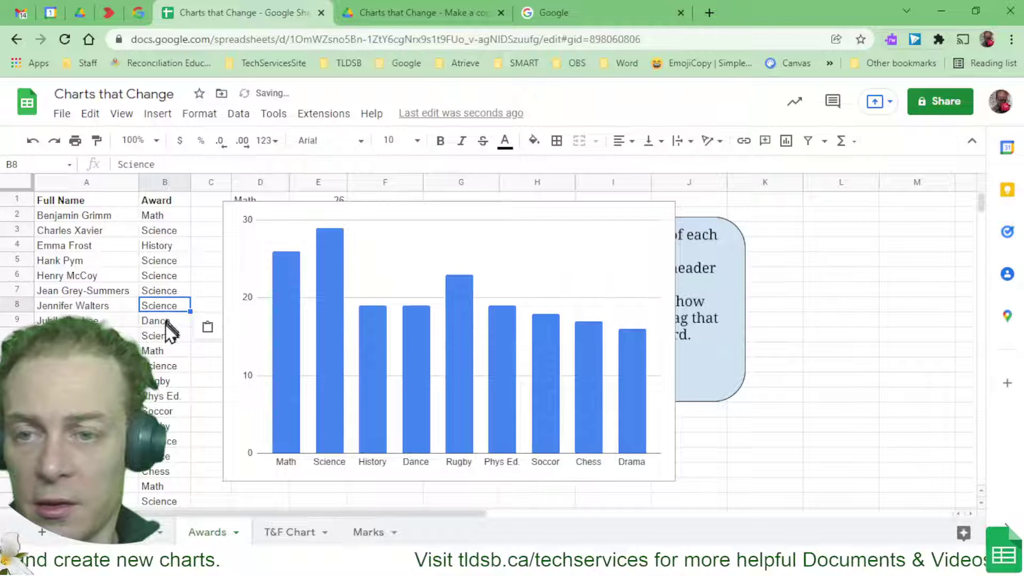
pyautogui.click(164, 321)
pyautogui.hotkey('ctrl', 'v')
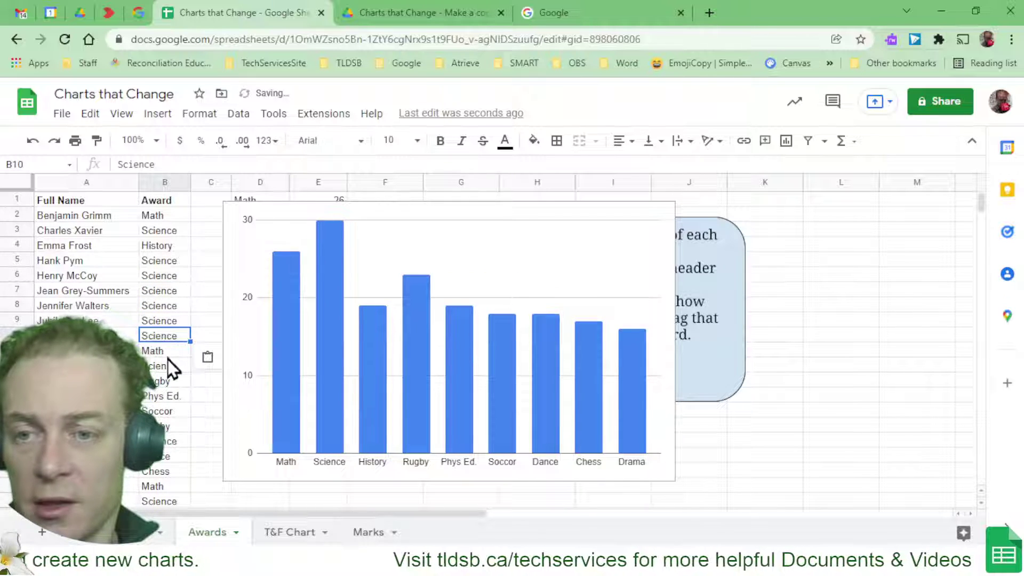
pyautogui.click(168, 355)
pyautogui.hotkey('ctrl', 'v')
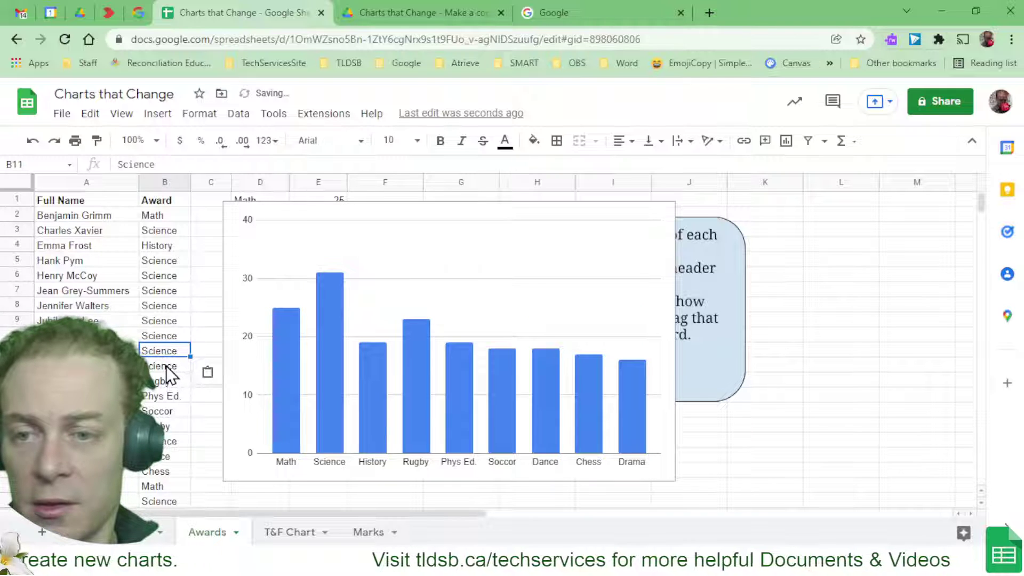
pyautogui.click(165, 383)
pyautogui.hotkey('ctrl', 'v')
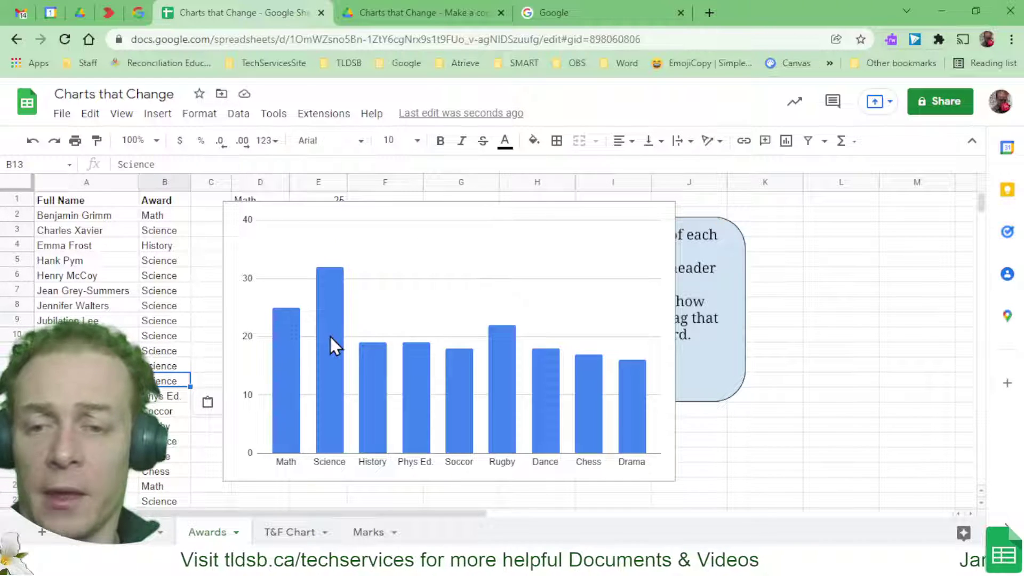
# Step: On the Fake Data sheet, examine the City column (H) and the Track & Field column (M)
pyautogui.click(292, 533)
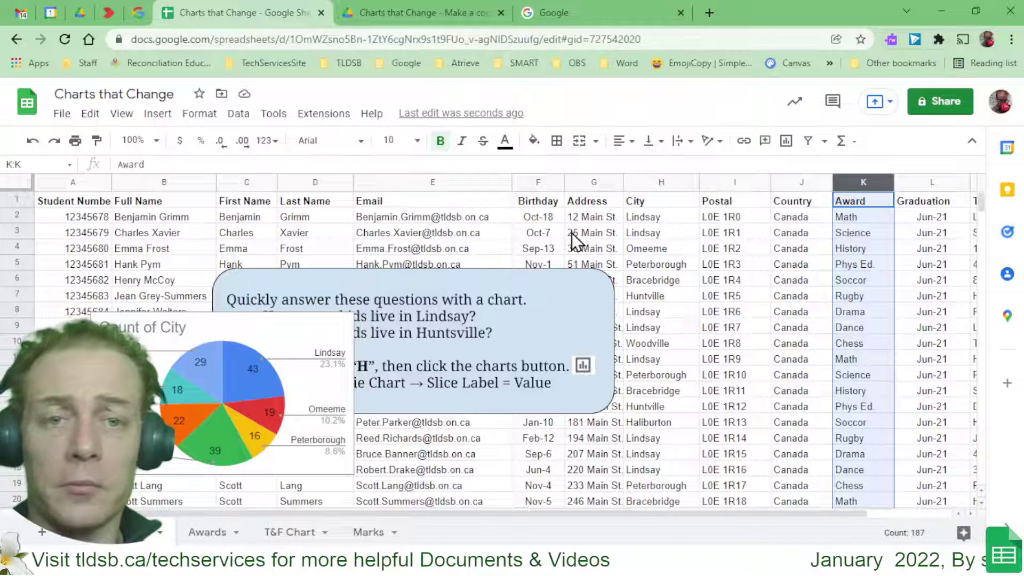
pyautogui.click(645, 182)
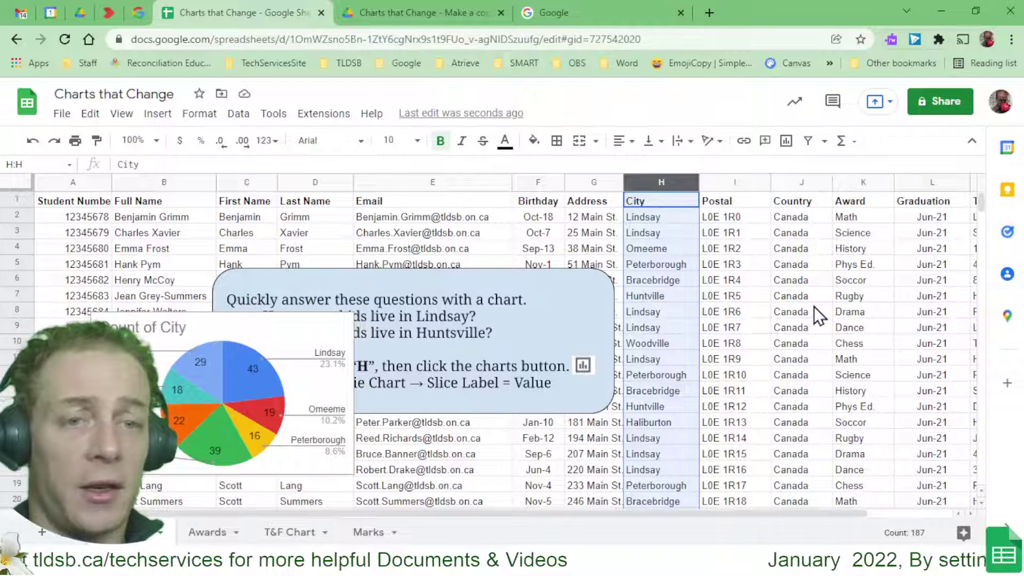
pyautogui.hscroll(3, 814, 306)
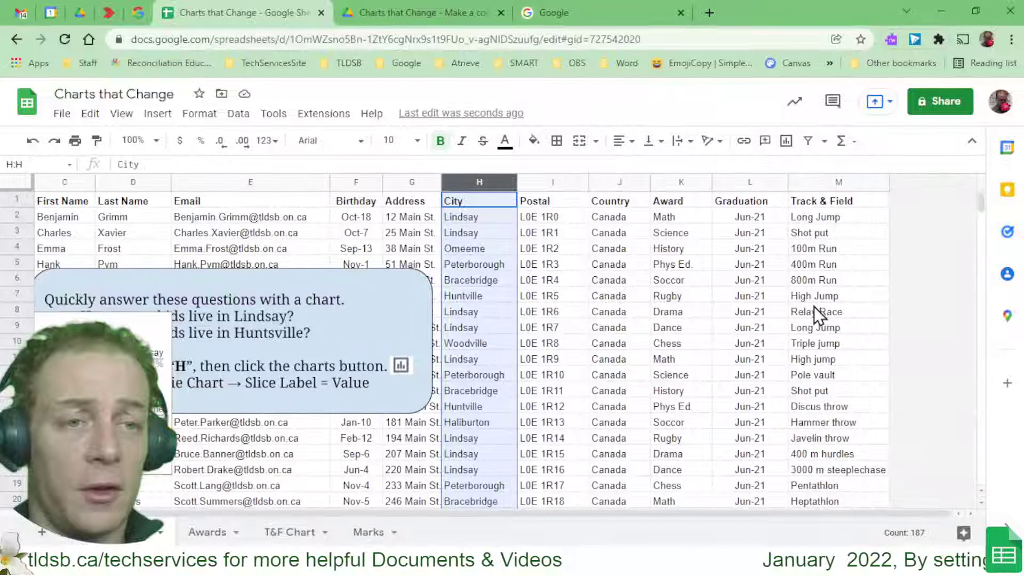
pyautogui.click(862, 182)
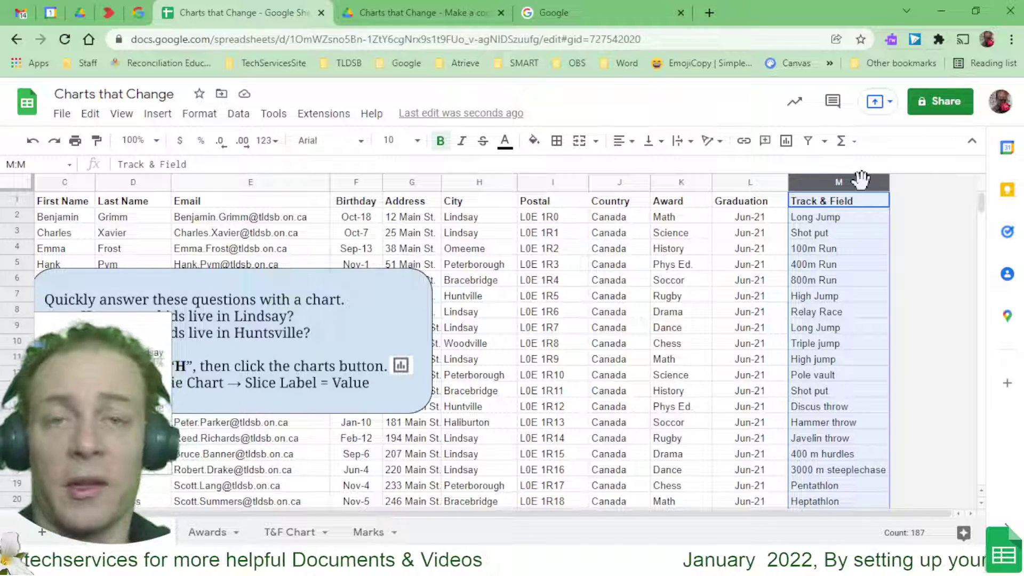
# Step: Start a data validation rule for cell A2 on the T&F Chart sheet with List from a range as the criterion
pyautogui.click(300, 532)
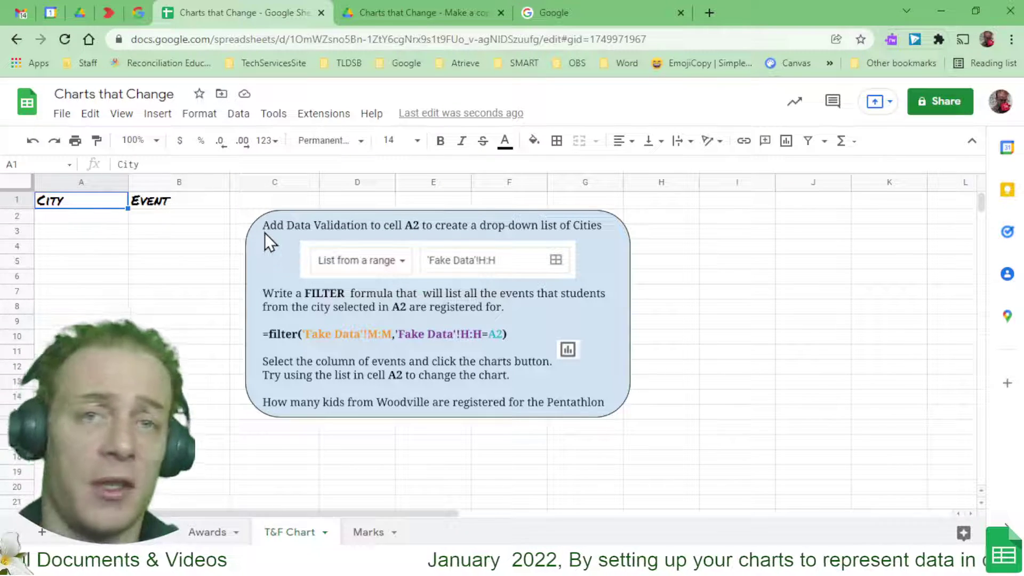
pyautogui.click(81, 215)
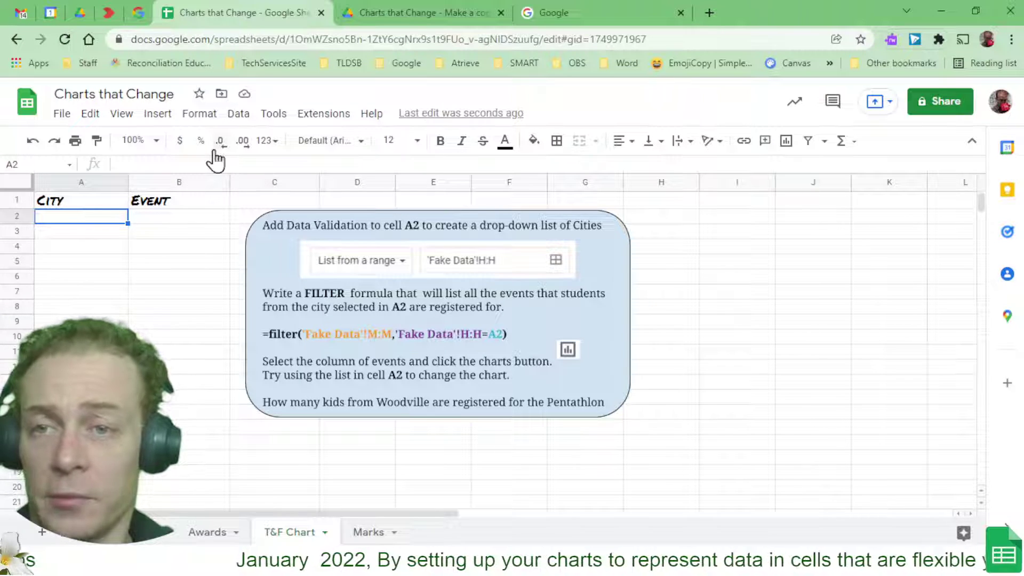
pyautogui.click(240, 115)
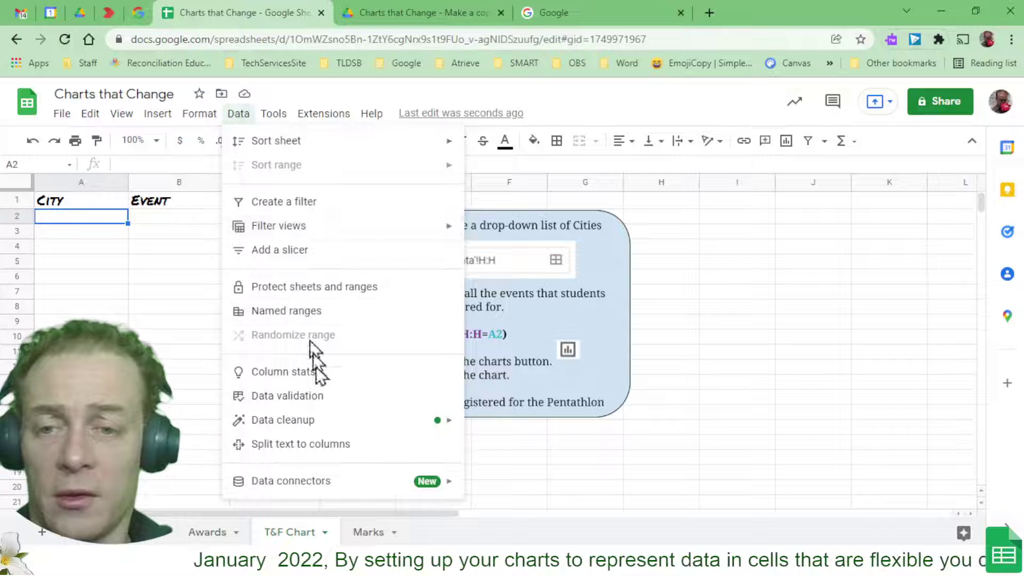
pyautogui.click(319, 401)
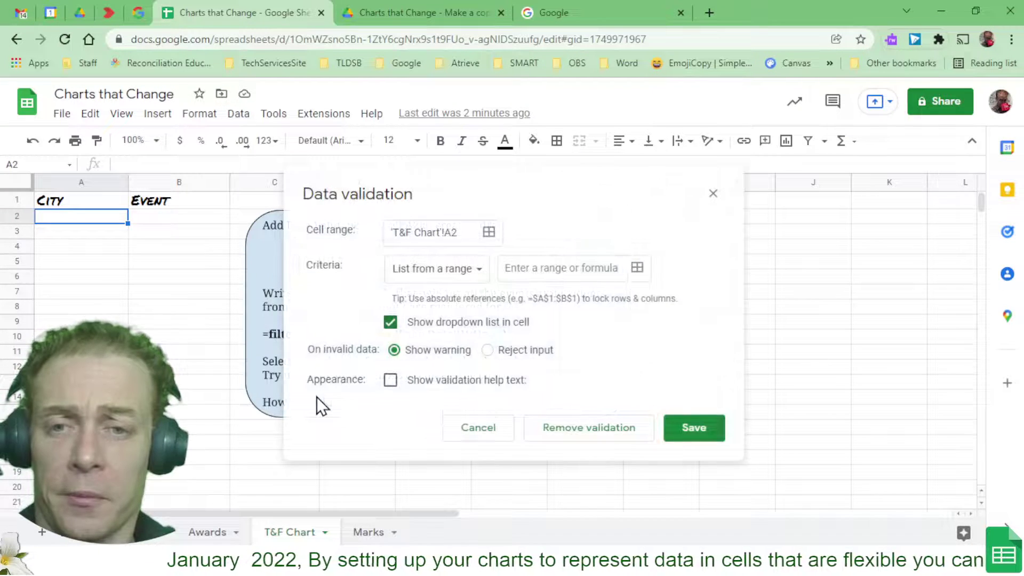
pyautogui.click(481, 271)
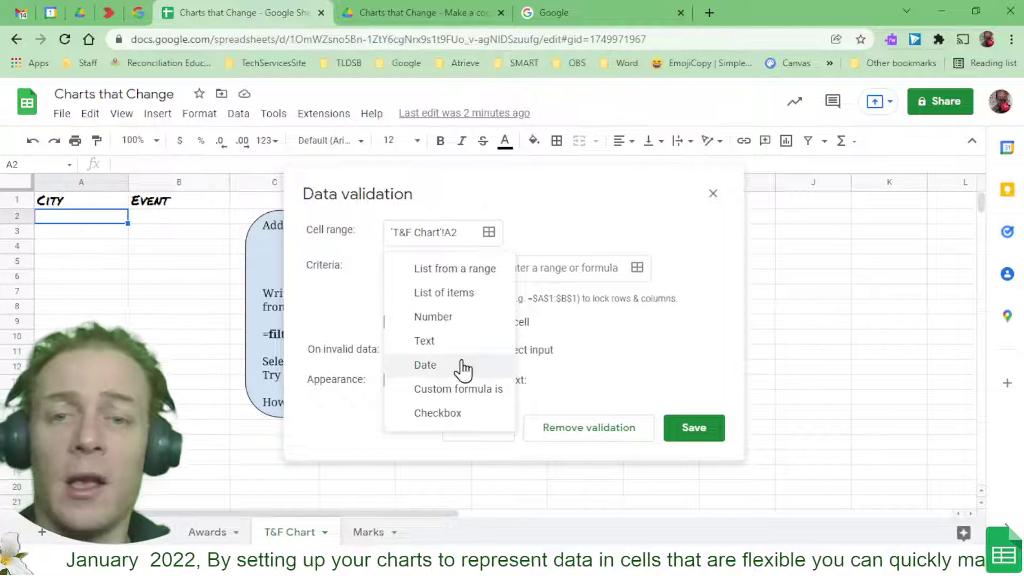
pyautogui.click(482, 275)
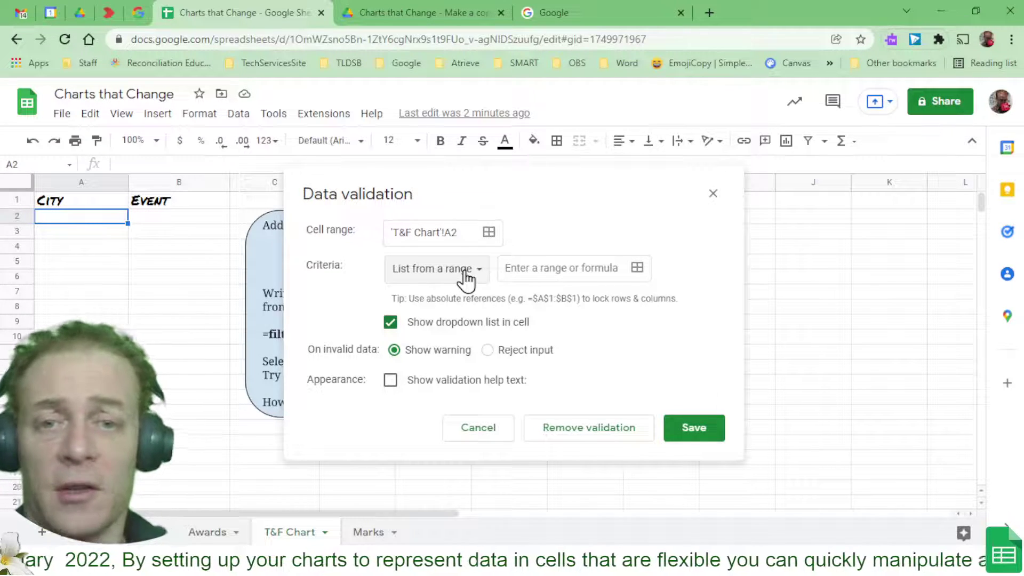
# Step: Set the validation list's source to the Fake Data sheet's City column ('Fake Data'!H:H) and save the rule
pyautogui.moveTo(473, 196); pyautogui.dragTo(712, 214)
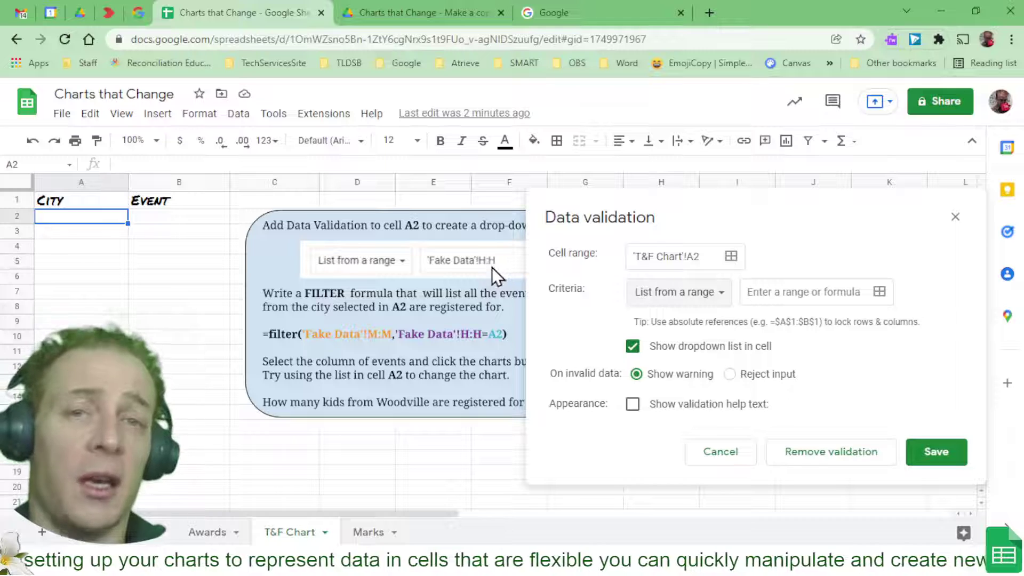
pyautogui.moveTo(722, 207); pyautogui.dragTo(680, 181)
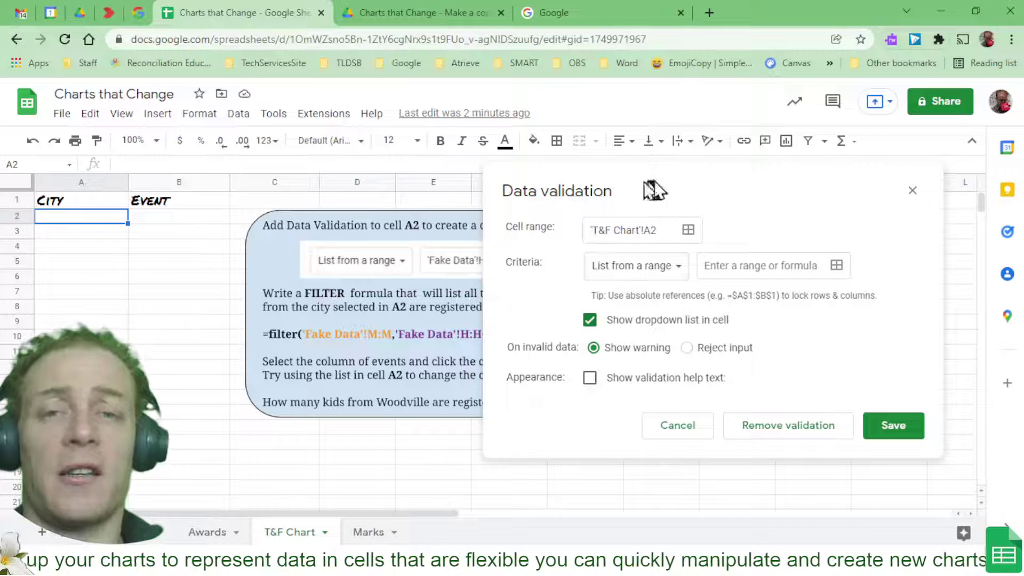
pyautogui.moveTo(675, 175); pyautogui.dragTo(519, 219)
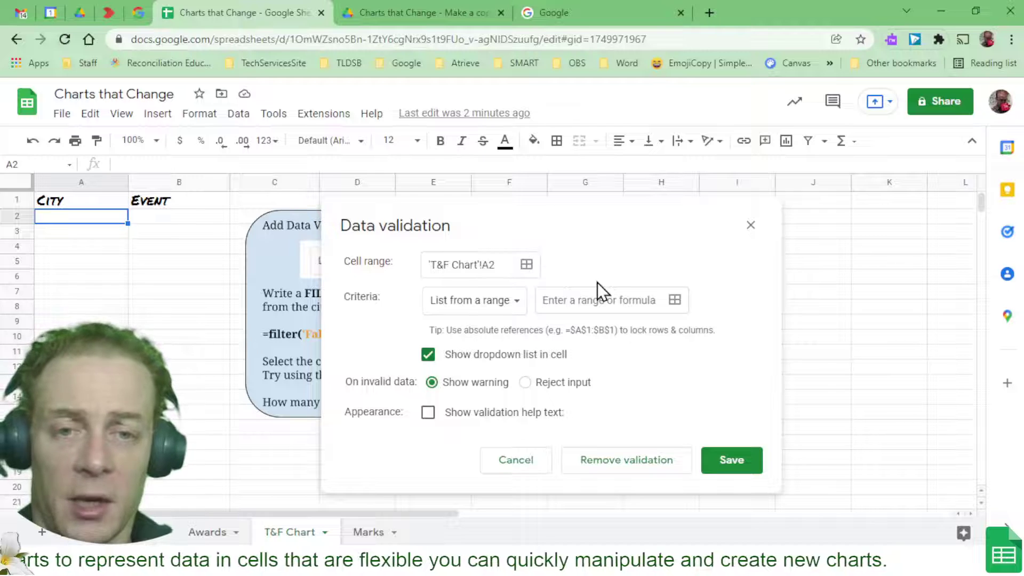
pyautogui.click(573, 299)
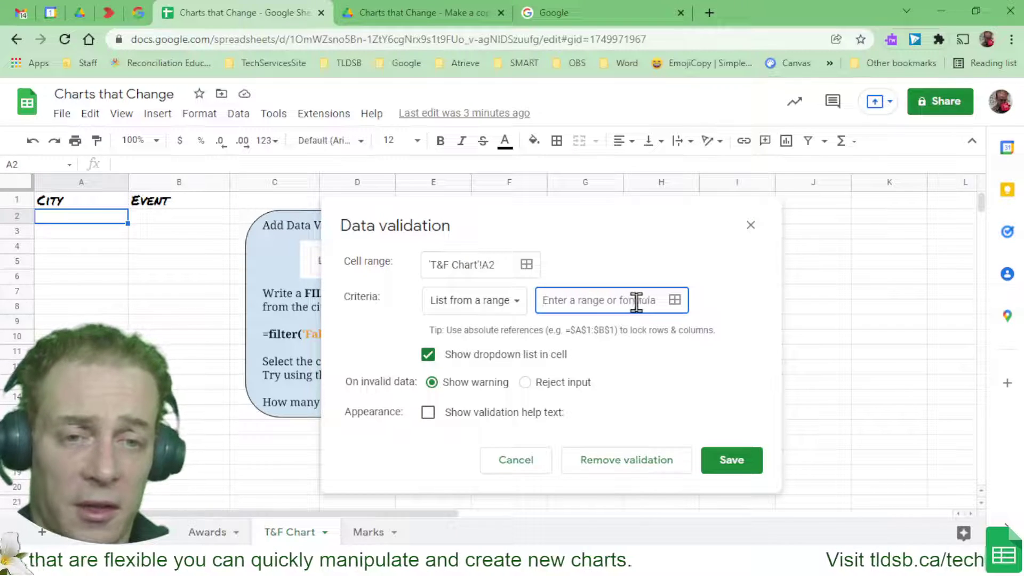
pyautogui.click(674, 301)
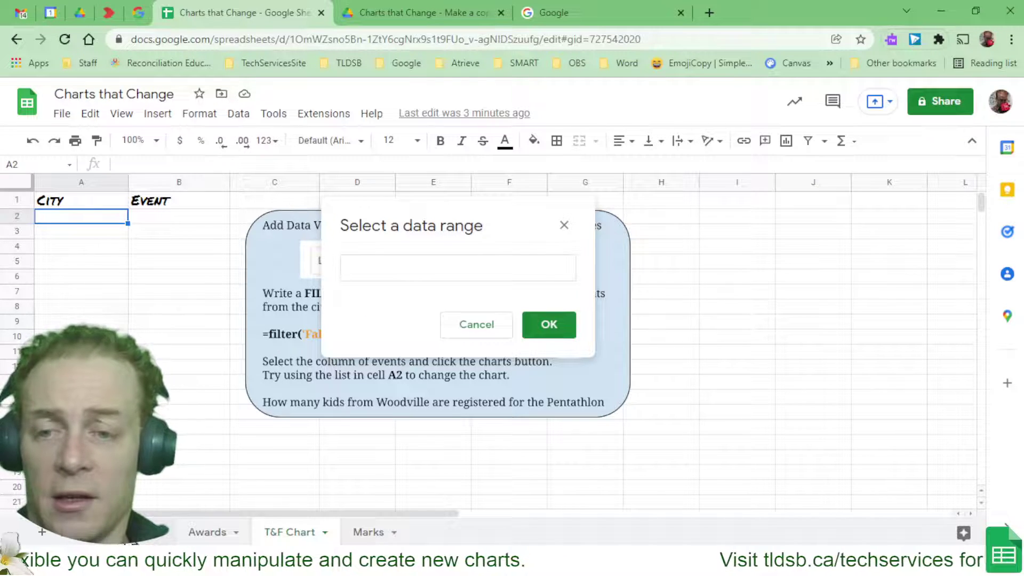
pyautogui.click(169, 501)
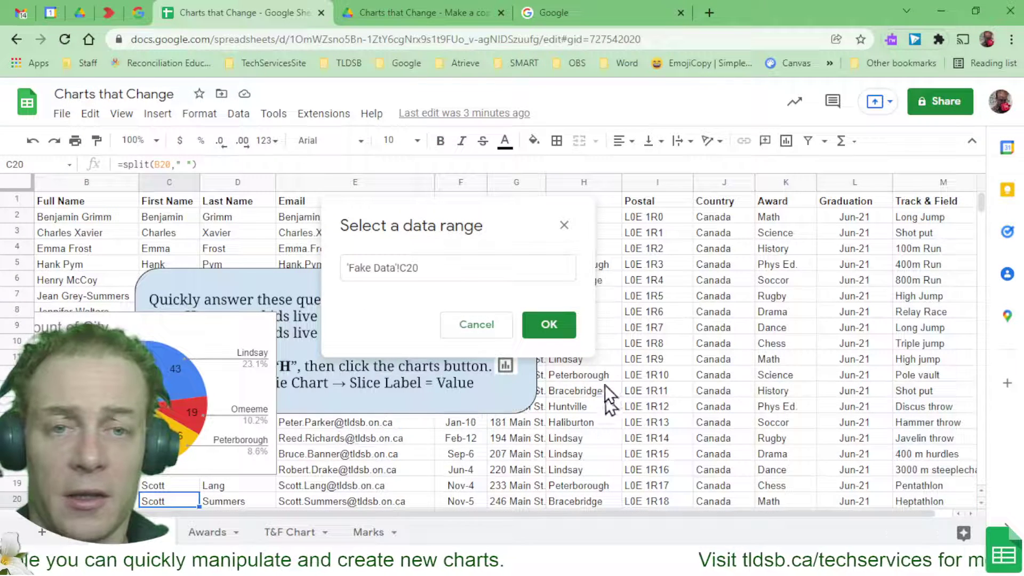
pyautogui.click(585, 183)
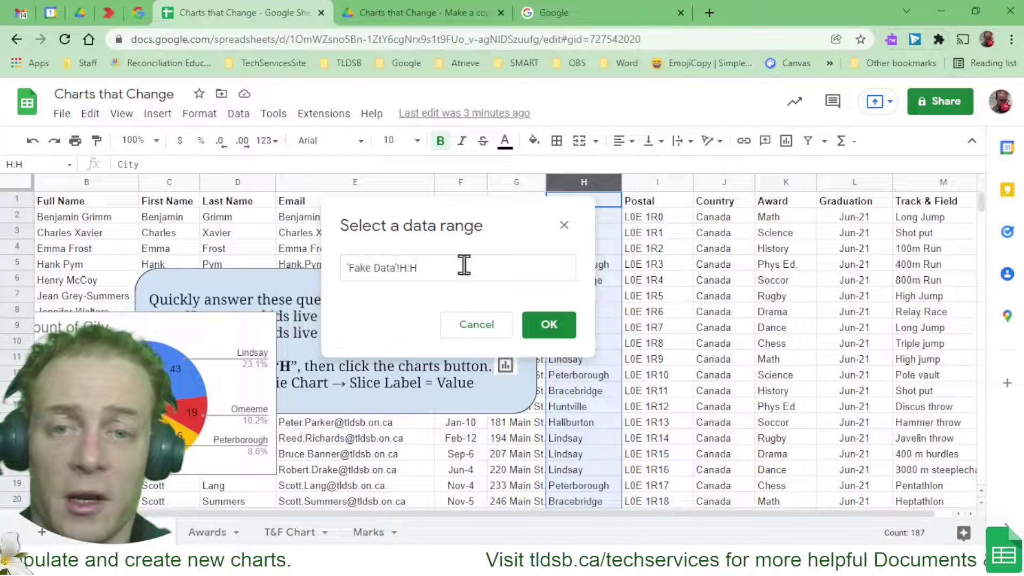
pyautogui.click(549, 327)
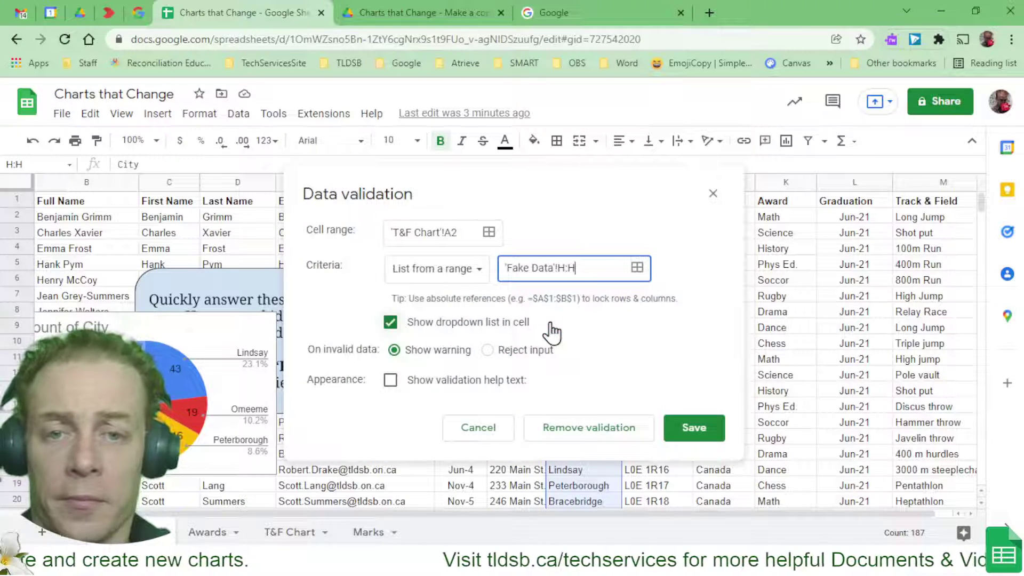
pyautogui.click(692, 427)
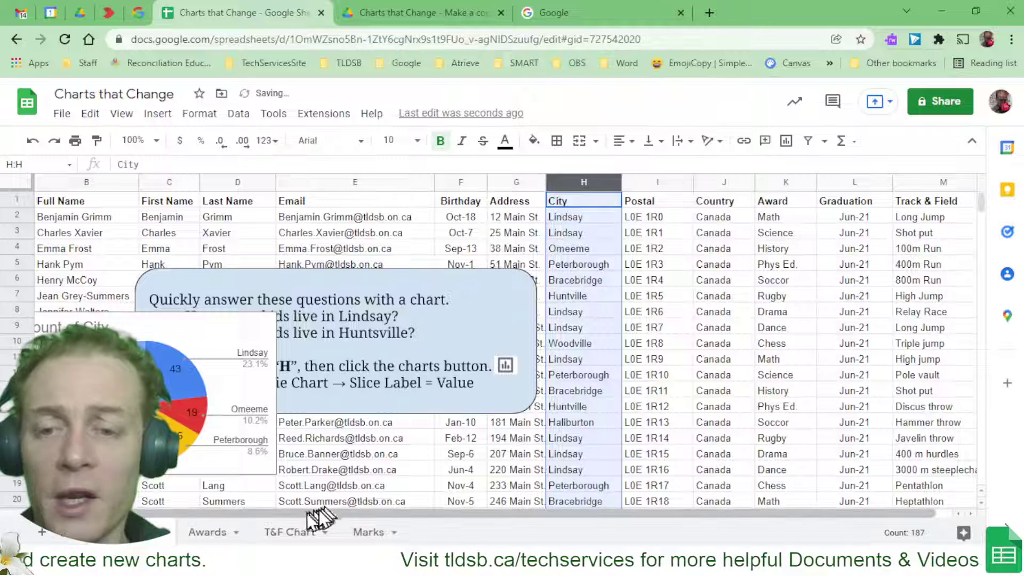
# Step: On the T&F Chart sheet, view the city drop-down list in A2 and read the FILTER formula instructions
pyautogui.click(286, 532)
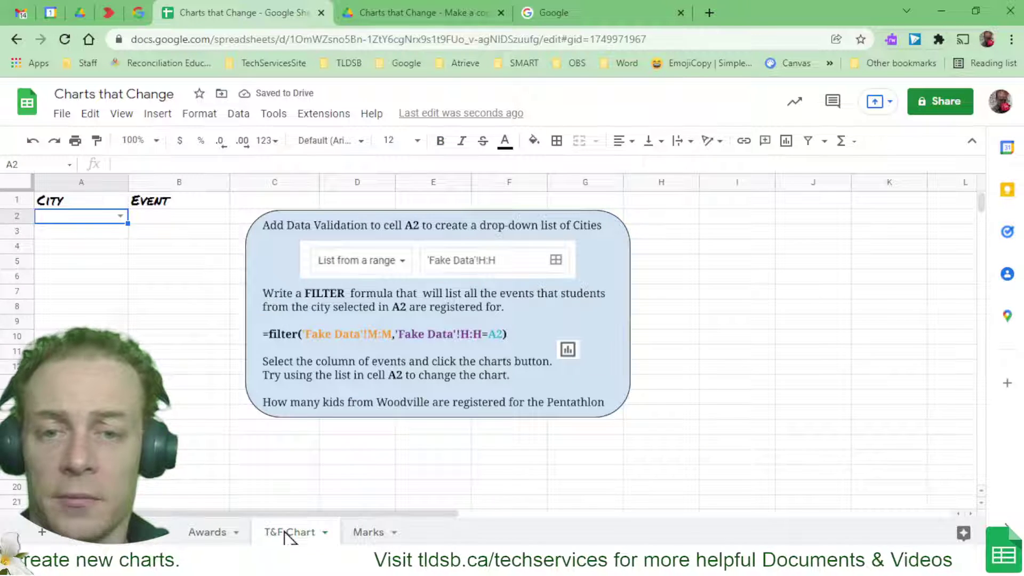
pyautogui.click(120, 217)
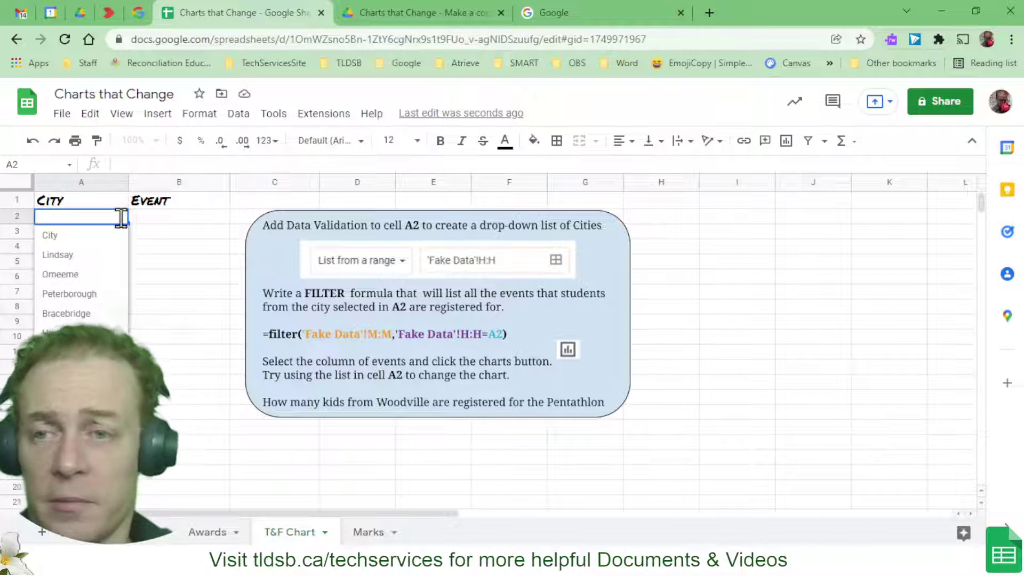
pyautogui.click(181, 217)
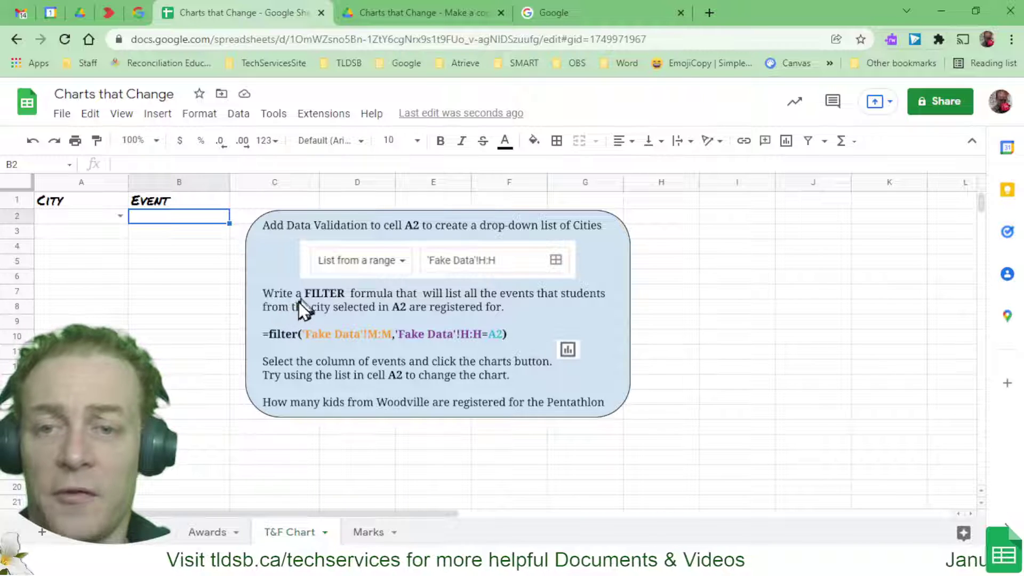
pyautogui.click(345, 296)
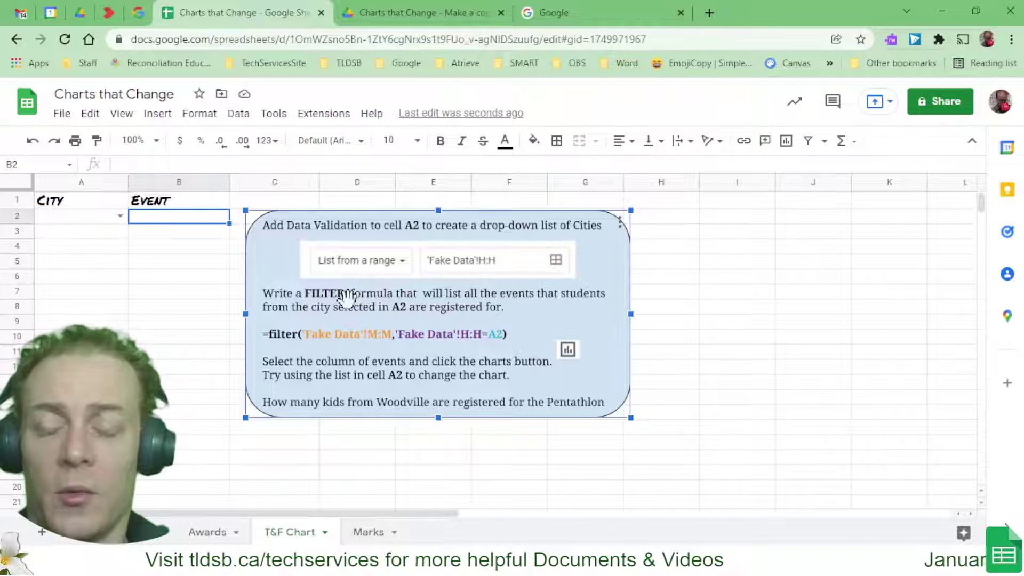
# Step: Create a filter over the Fake Data table, covering the City through Track & Field columns
pyautogui.click(189, 281)
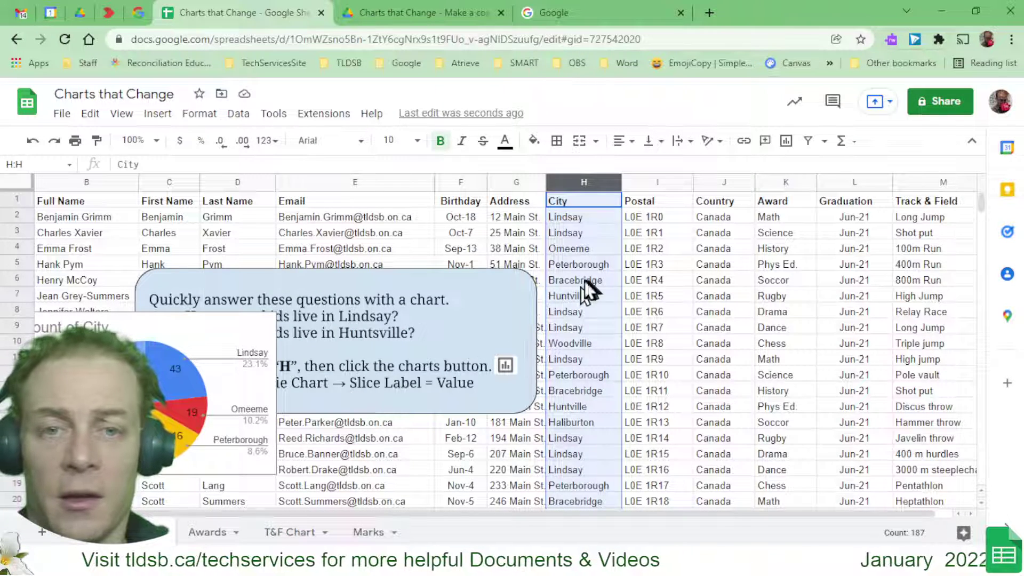
pyautogui.click(587, 283)
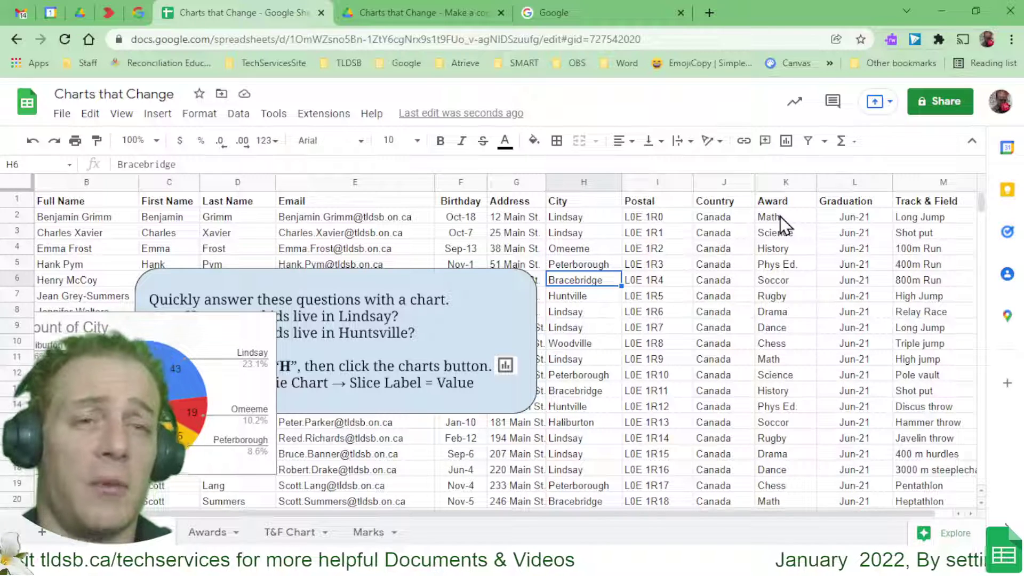
pyautogui.click(911, 204)
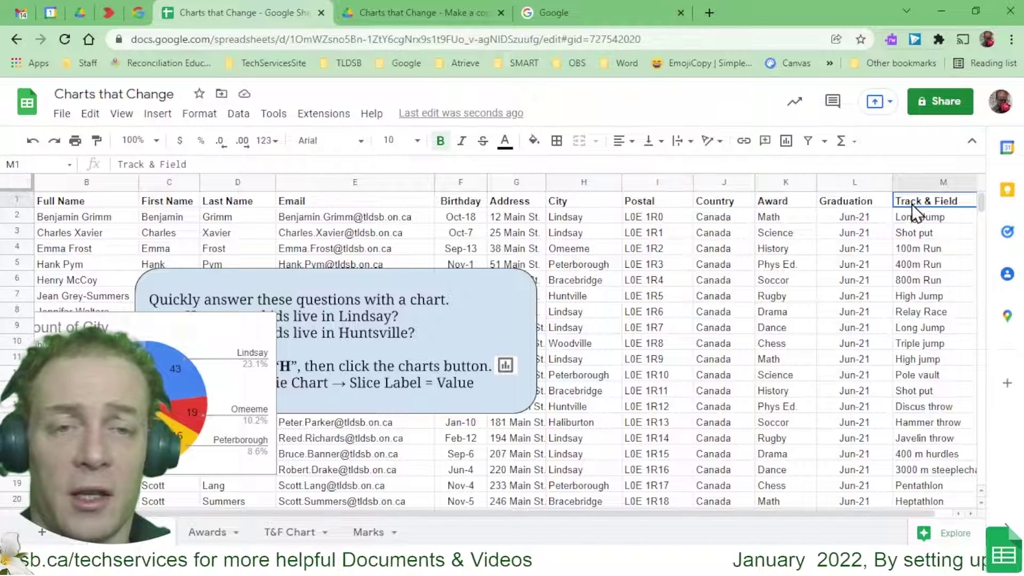
pyautogui.click(808, 142)
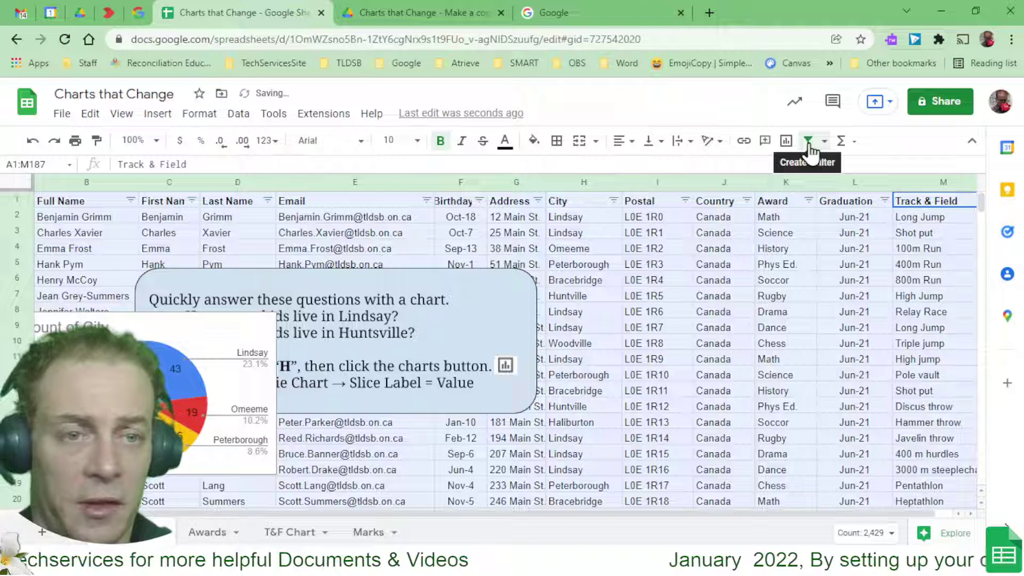
pyautogui.click(853, 202)
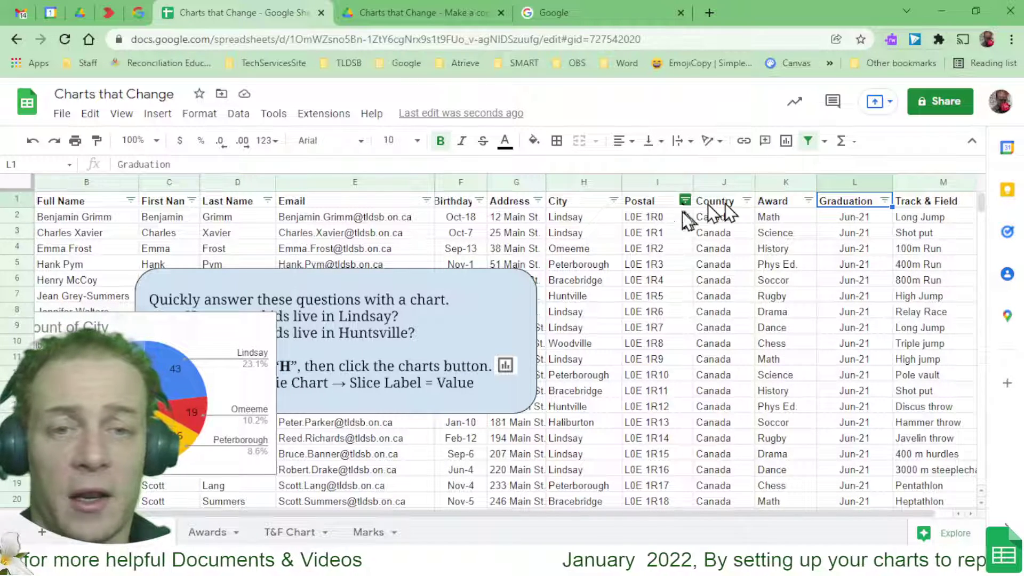
# Step: Filter the City column by values to show only Bracebridge and look over the filtered rows
pyautogui.click(617, 206)
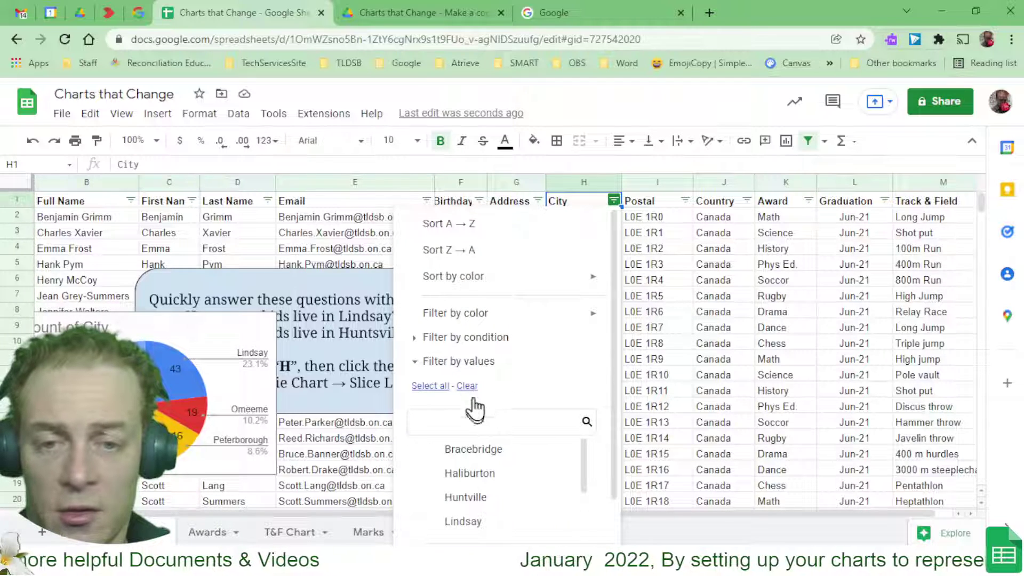
pyautogui.click(472, 450)
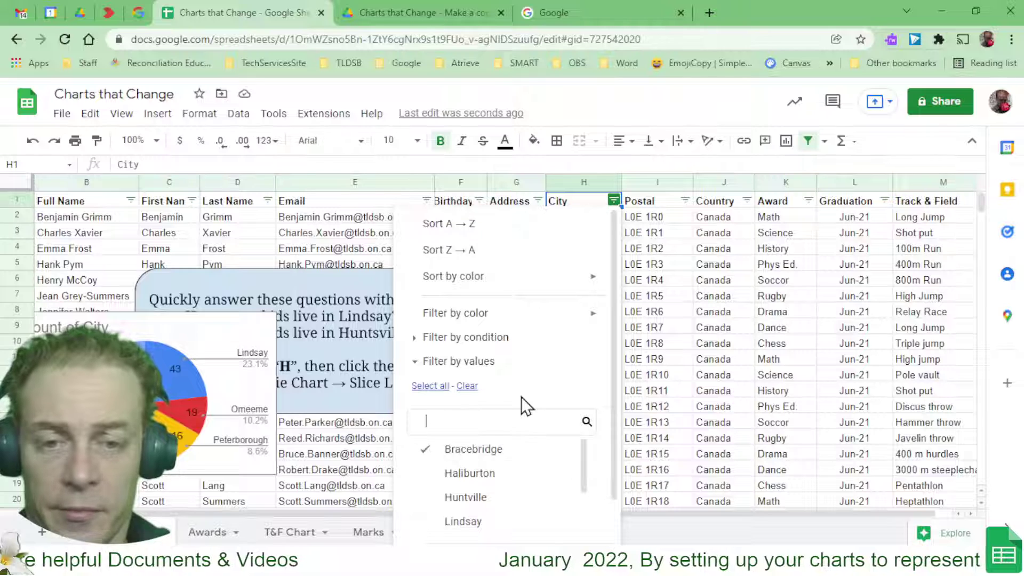
pyautogui.scroll(-1, 521, 397)
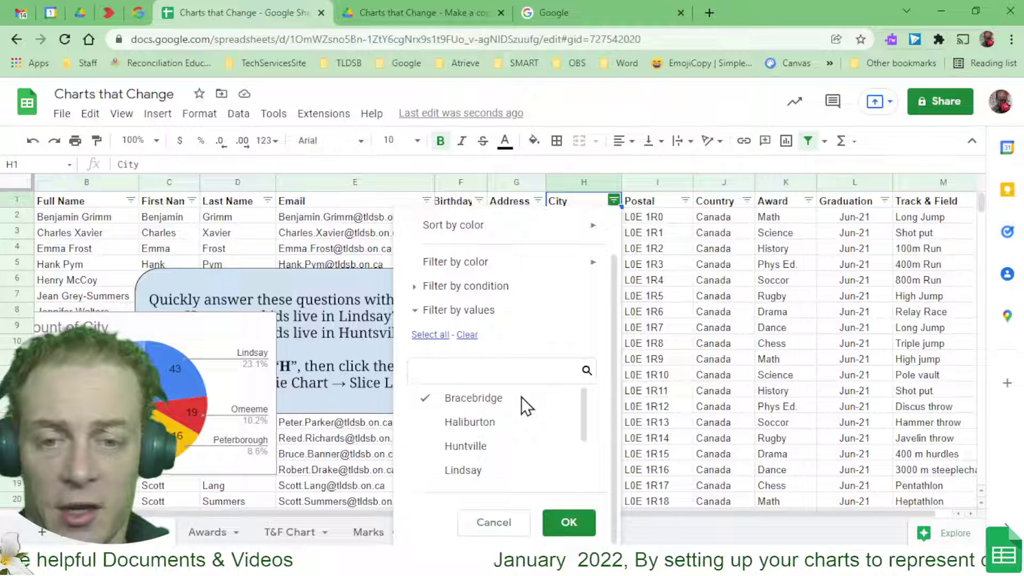
pyautogui.click(569, 525)
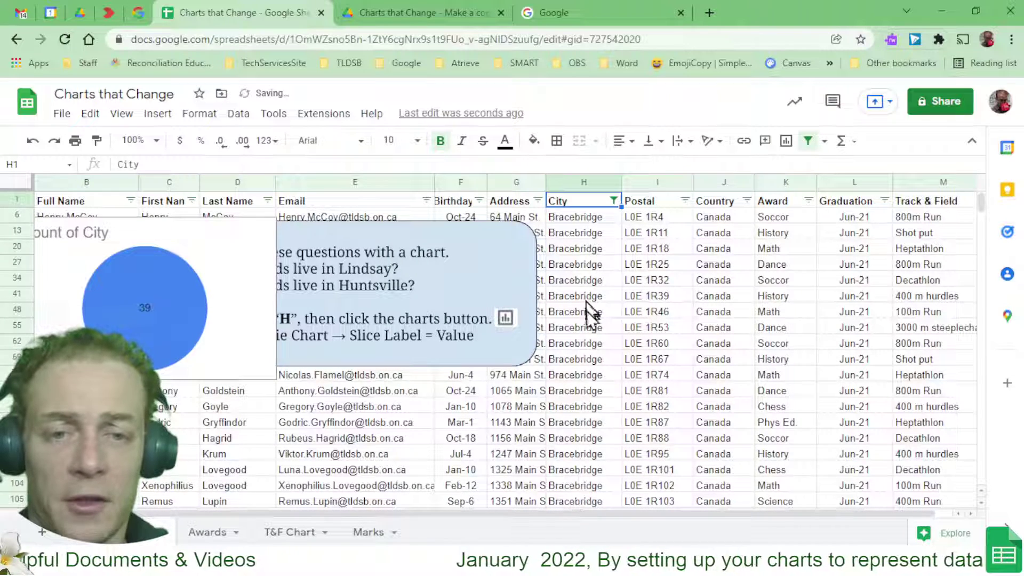
pyautogui.moveTo(583, 233); pyautogui.dragTo(597, 378)
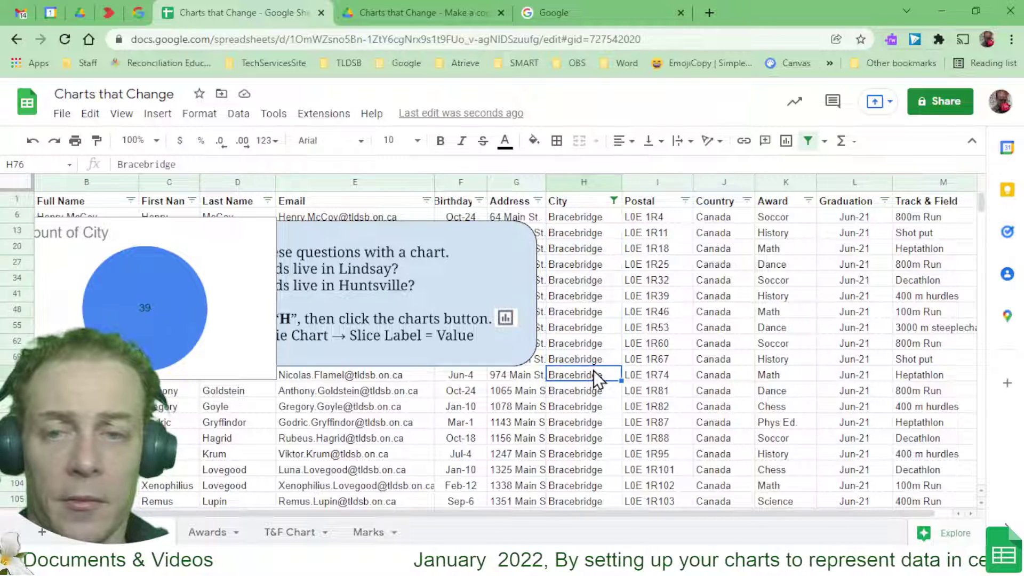
pyautogui.click(586, 204)
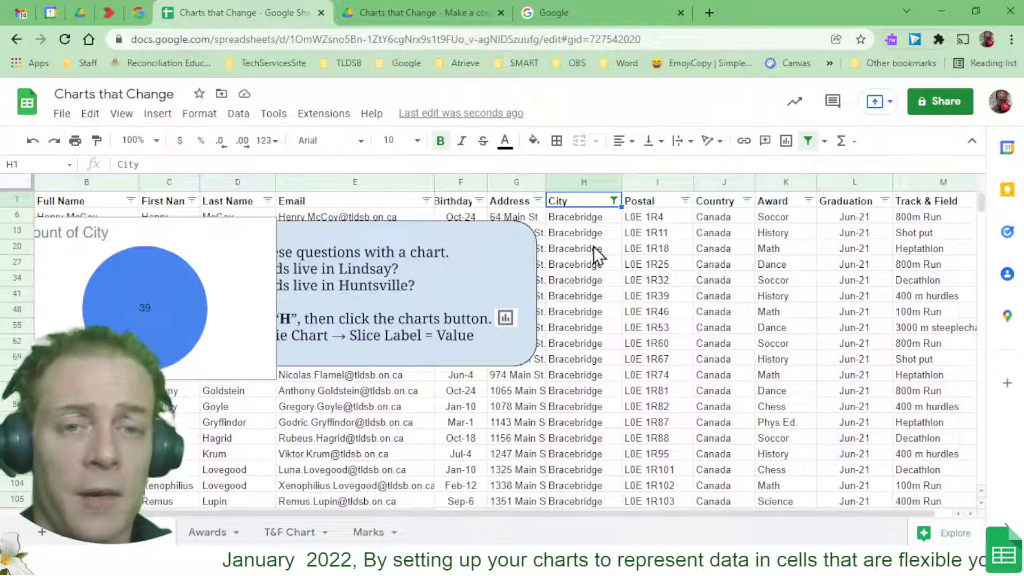
pyautogui.moveTo(597, 255); pyautogui.dragTo(598, 304)
pyautogui.click(589, 303)
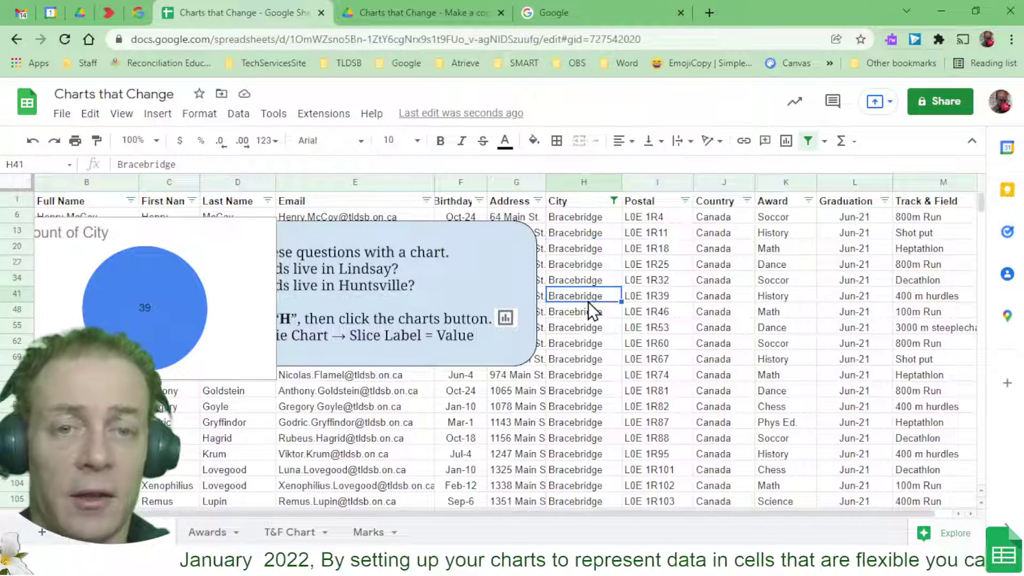
# Step: Filter the Track & Field column by values to show only 100m Run
pyautogui.click(943, 202)
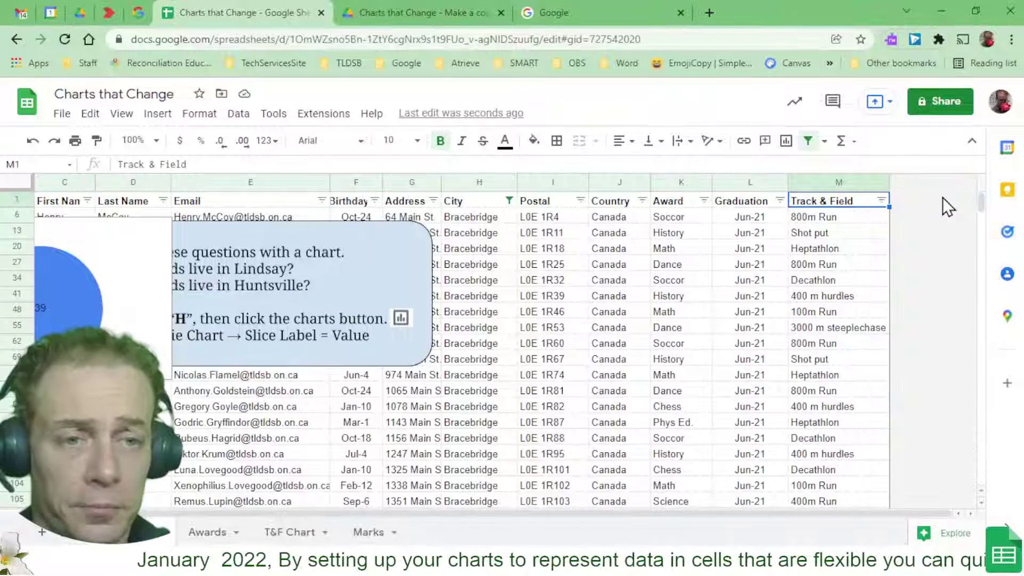
pyautogui.click(882, 201)
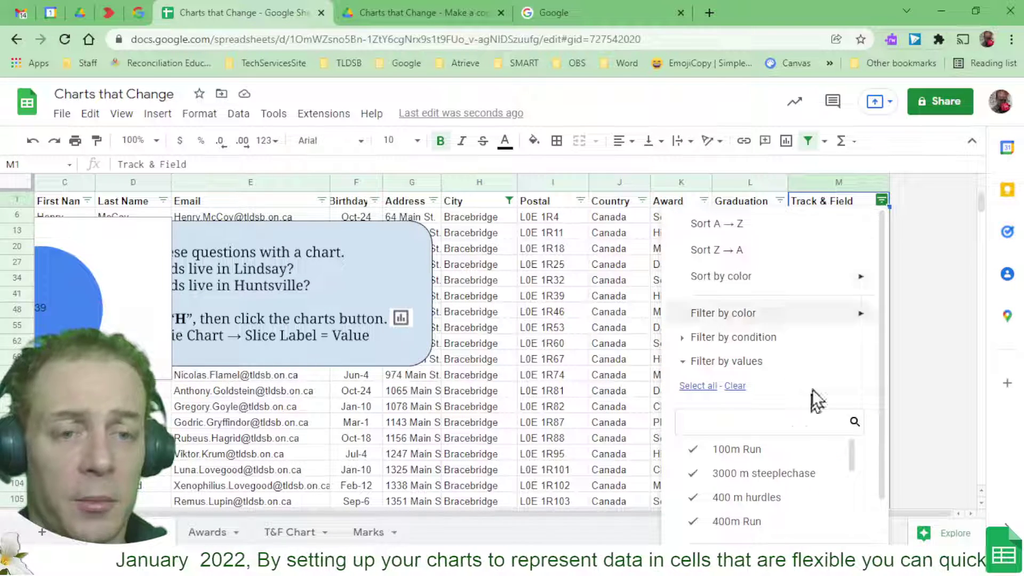
pyautogui.click(740, 386)
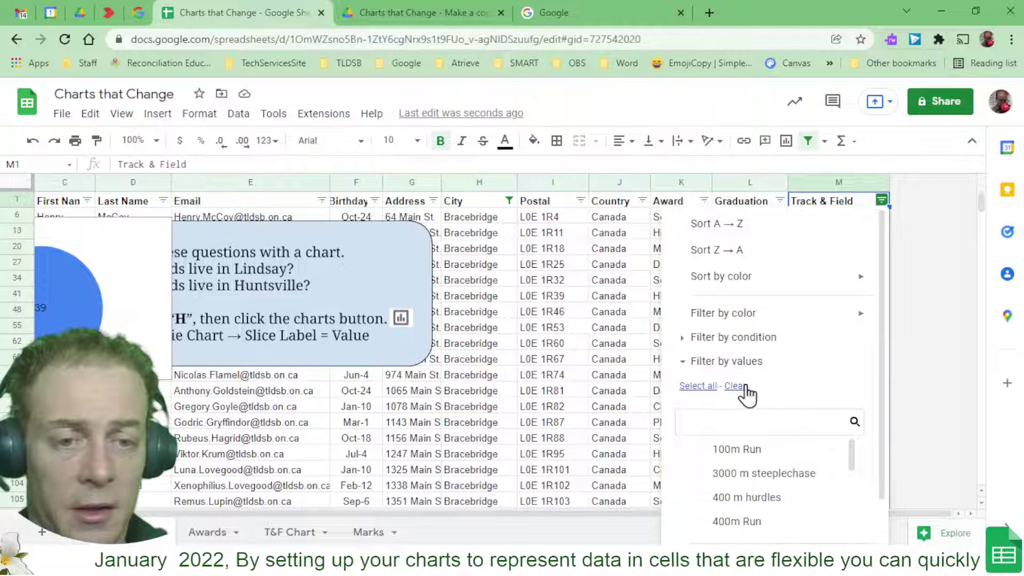
pyautogui.click(739, 450)
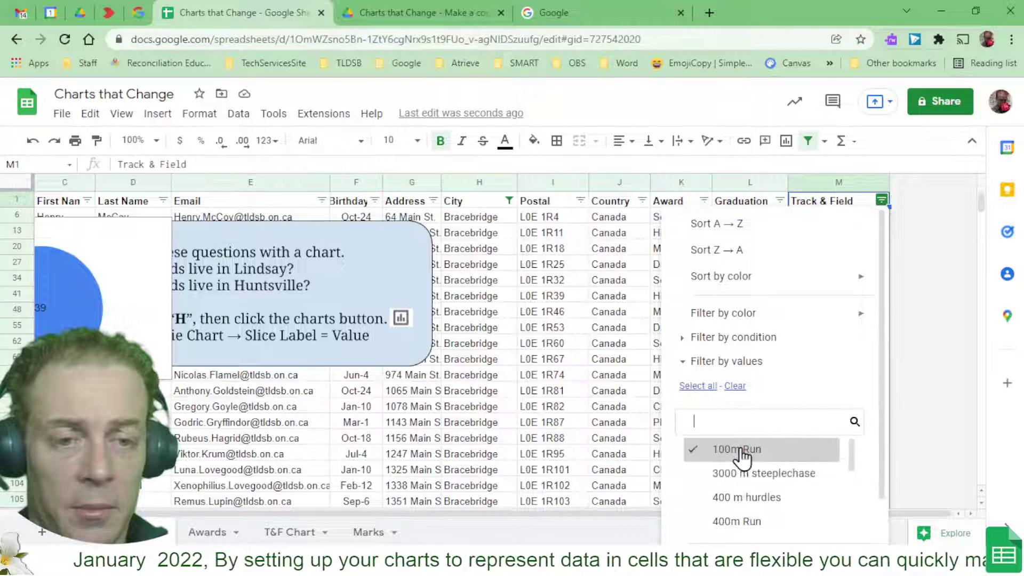
pyautogui.scroll(-3, 741, 459)
pyautogui.scroll(-2, 802, 298)
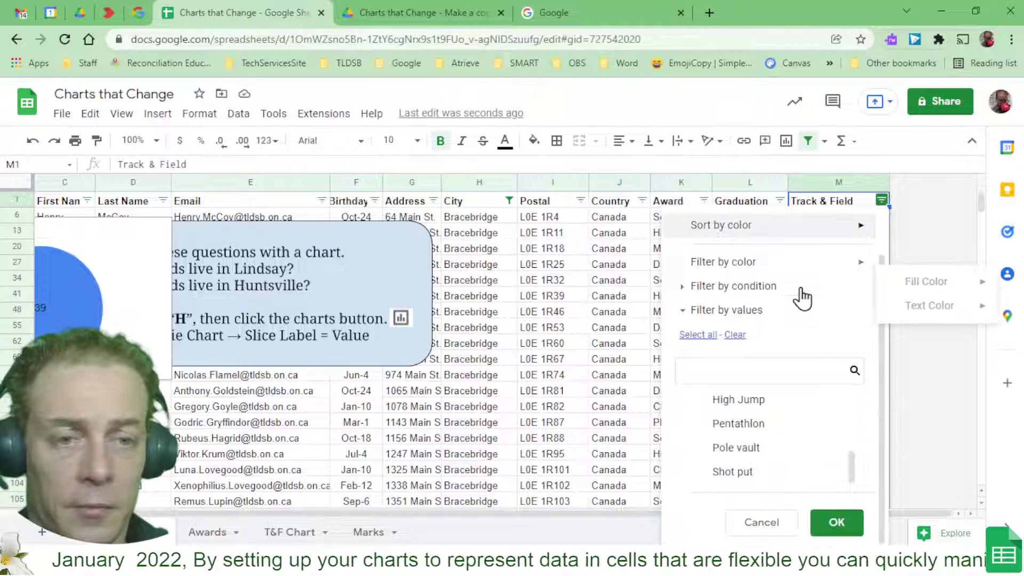
pyautogui.click(836, 522)
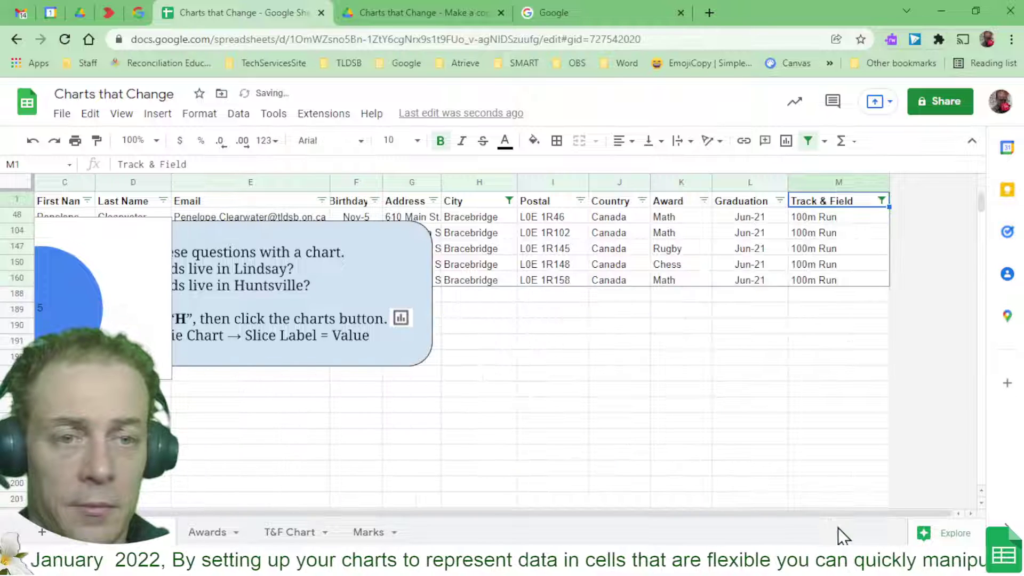
# Step: Review the filtered entries in the City and Track & Field columns, and remove the filter from the Fake Data table
pyautogui.moveTo(824, 219); pyautogui.dragTo(843, 285)
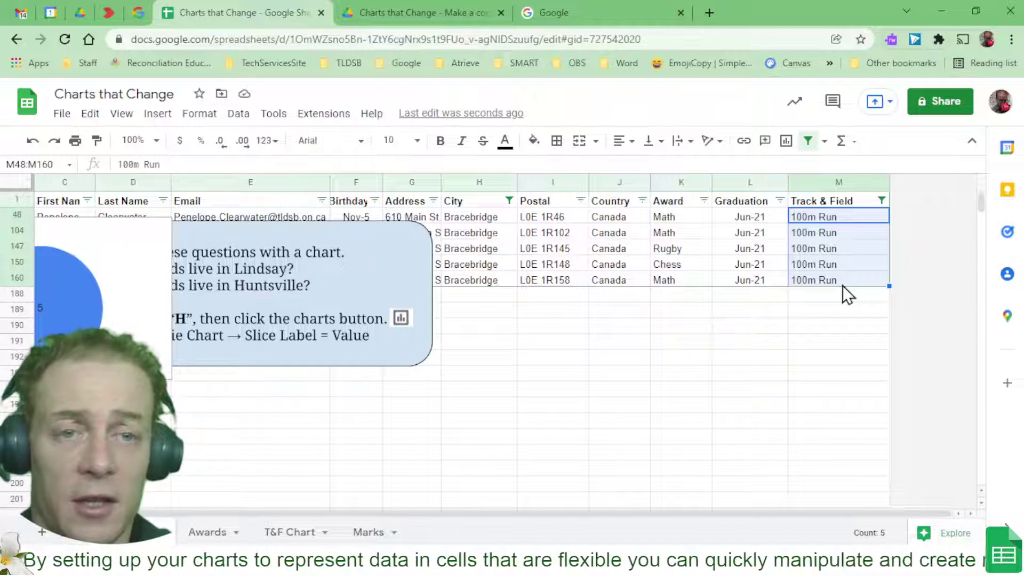
pyautogui.click(471, 182)
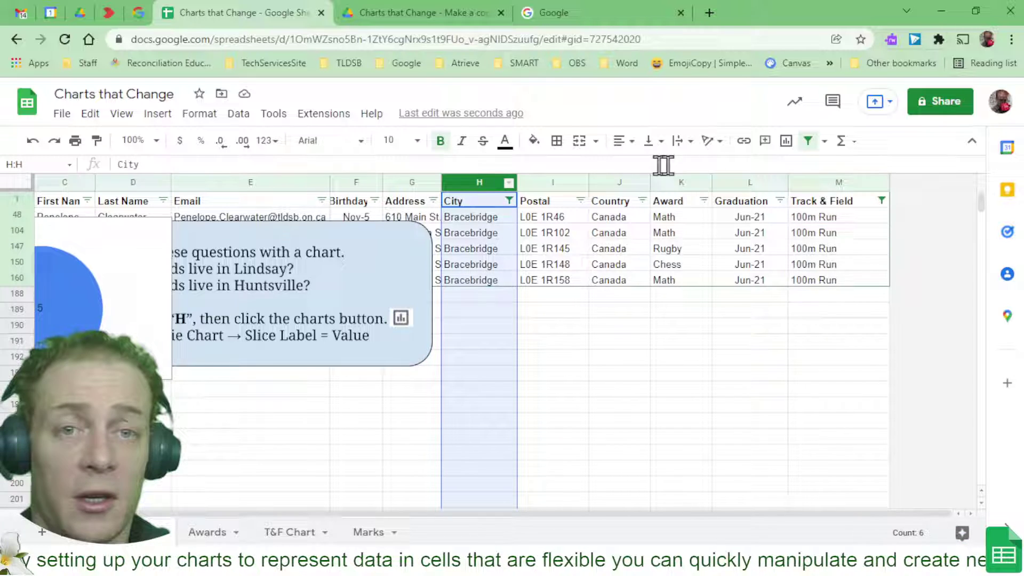
pyautogui.click(843, 183)
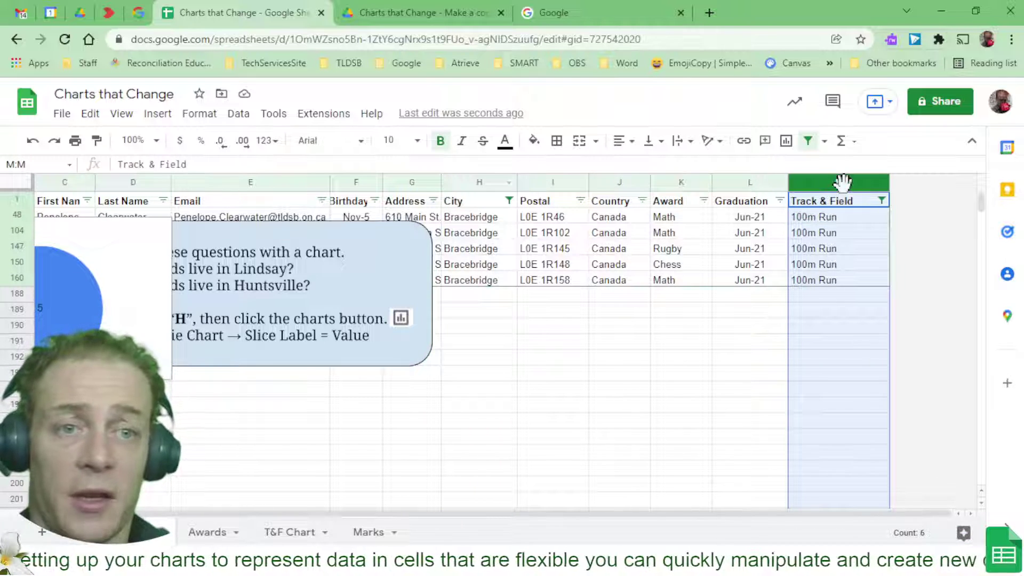
pyautogui.click(881, 201)
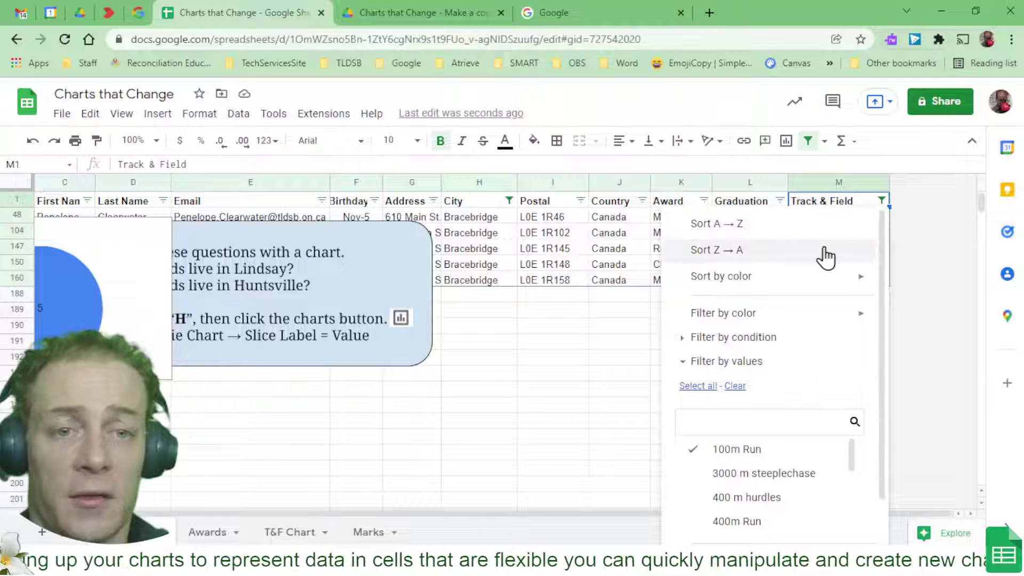
pyautogui.moveTo(776, 288)
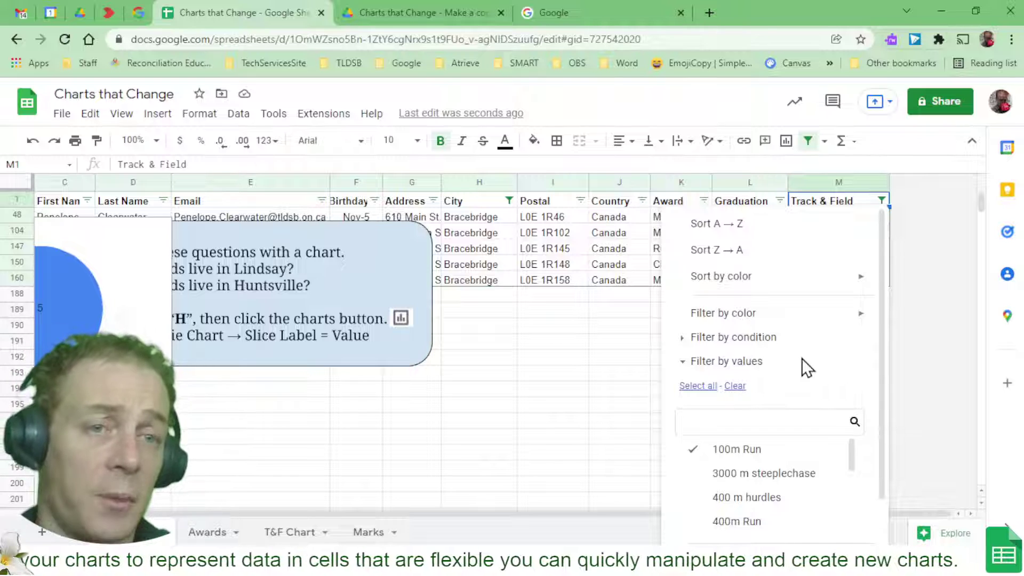
pyautogui.click(808, 142)
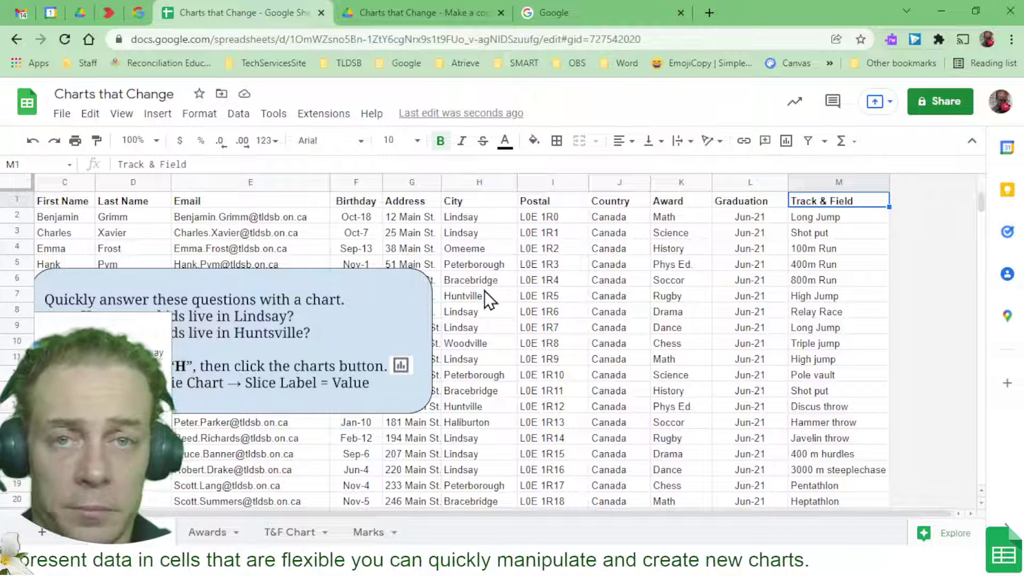
# Step: On the T&F Chart sheet, start a FILTER formula in B2 under Event and read the function's syntax help
pyautogui.click(309, 530)
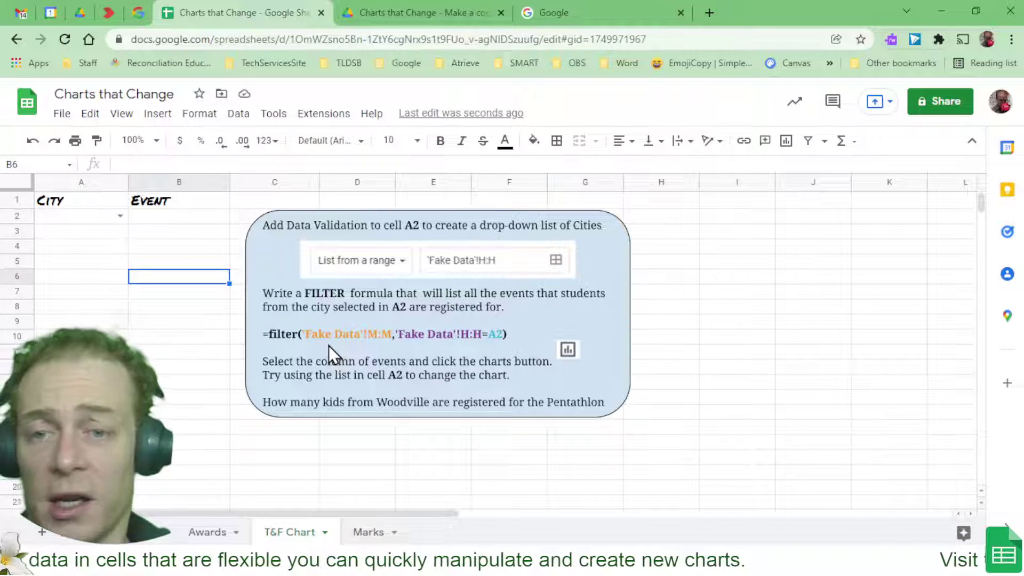
pyautogui.click(165, 219)
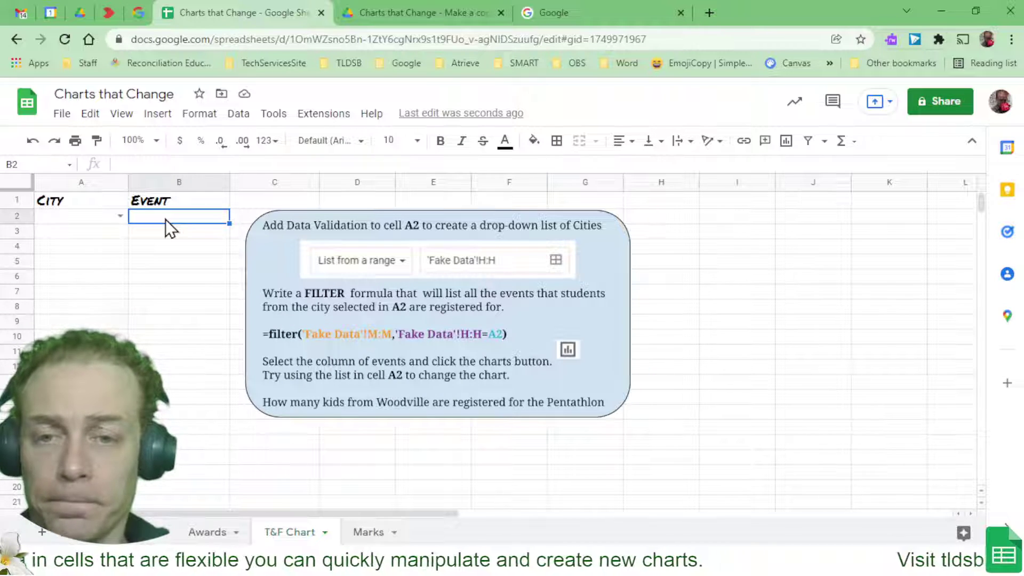
pyautogui.write('=')
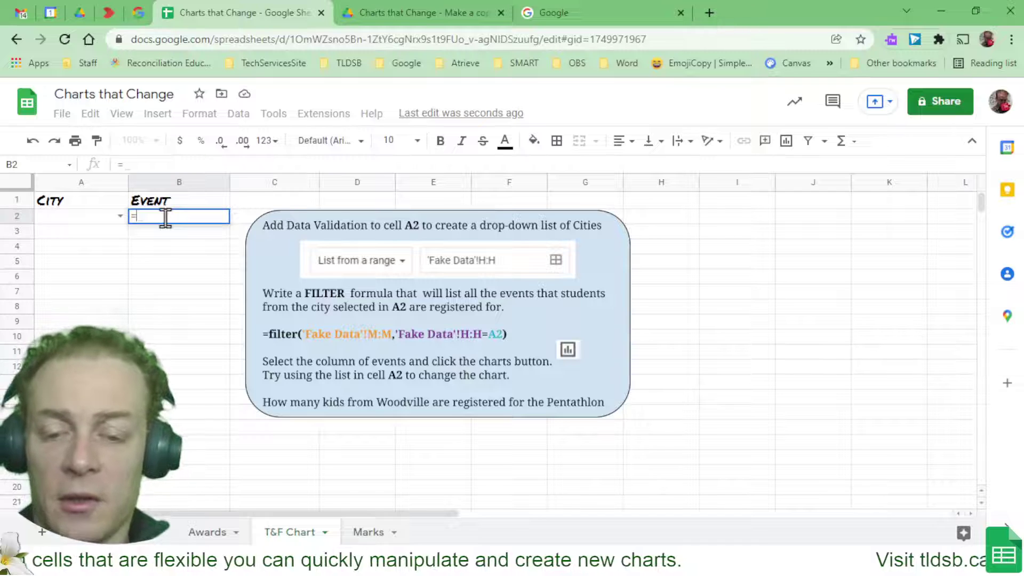
pyautogui.write('filter')
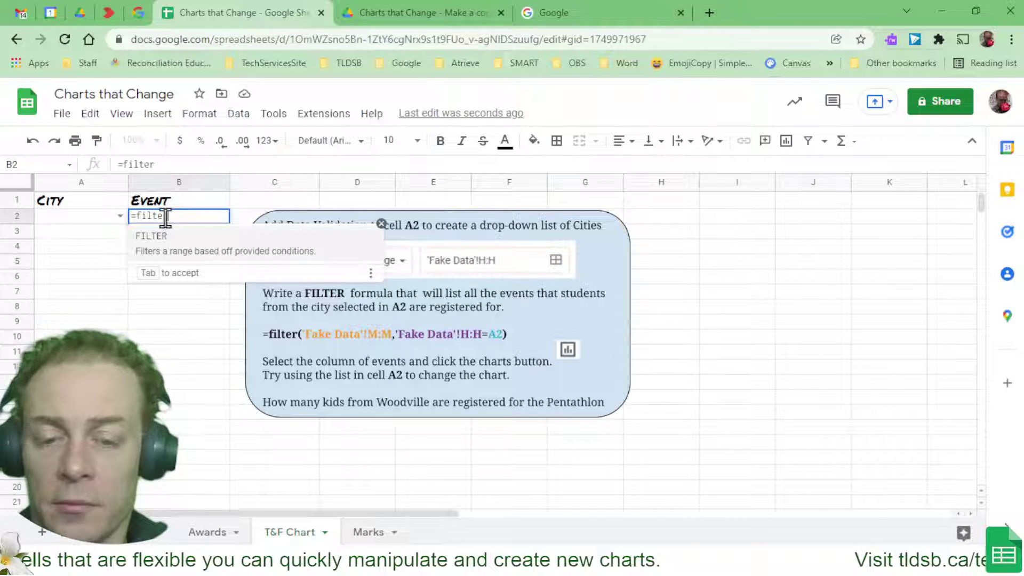
pyautogui.write('(')
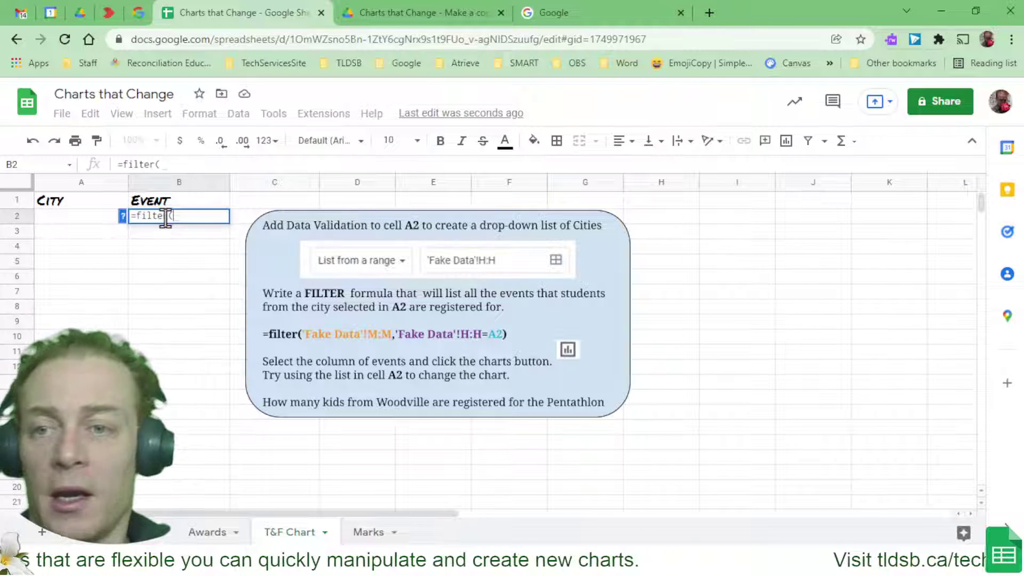
pyautogui.click(123, 218)
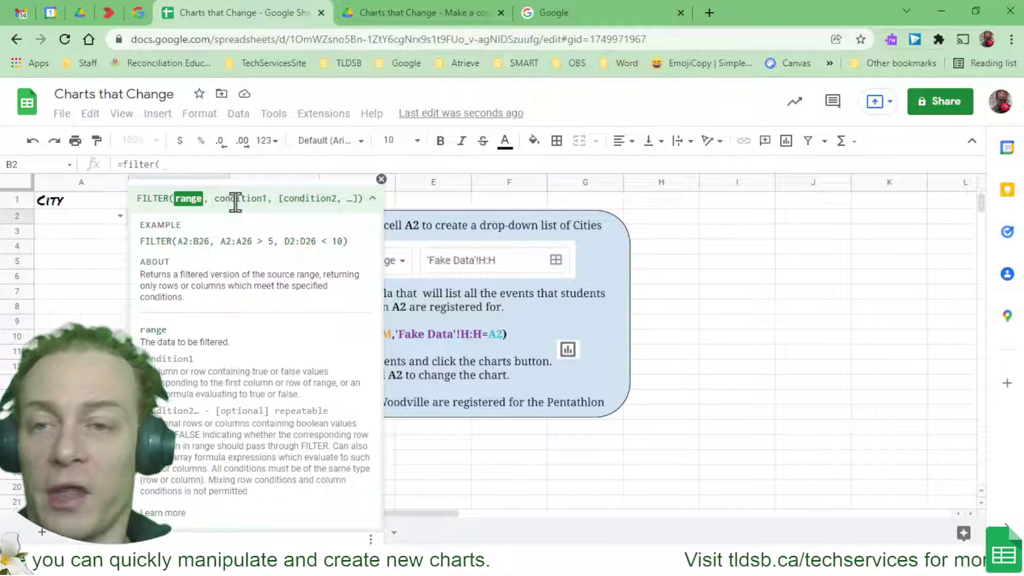
pyautogui.click(381, 179)
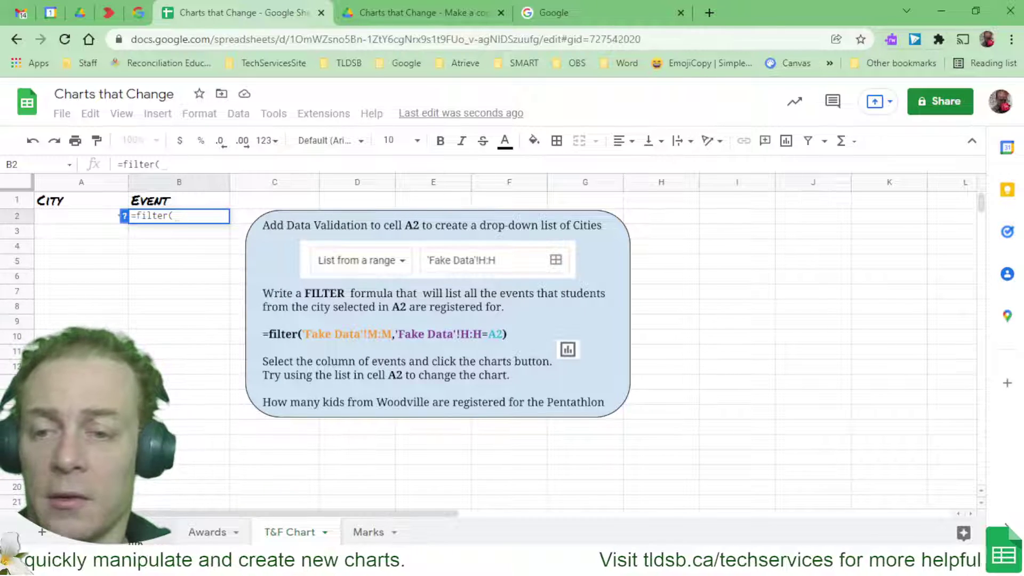
# Step: Use the Fake Data sheet's Track & Field column ('Fake Data'!M:M) as the FILTER formula's range
pyautogui.click(134, 533)
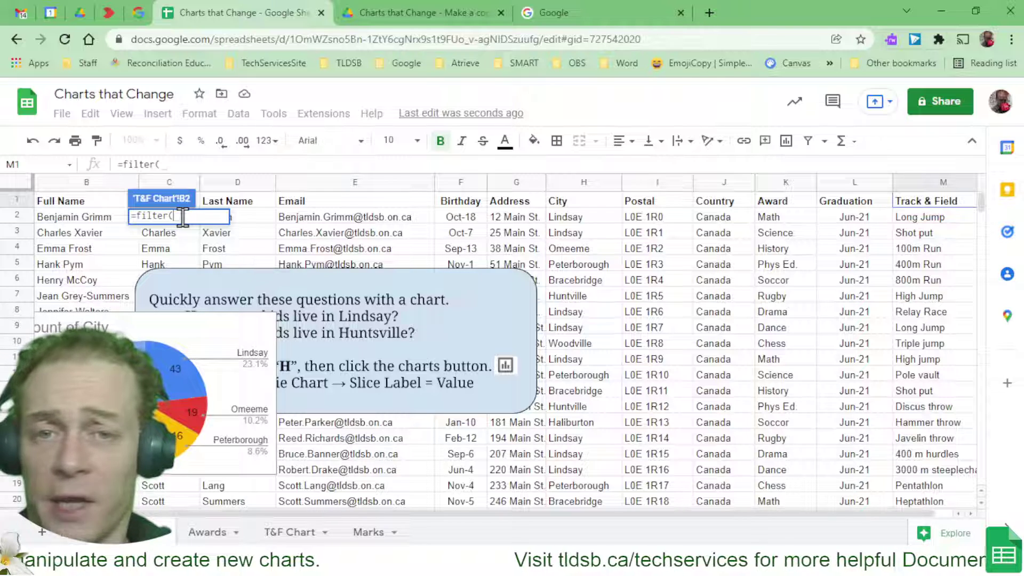
pyautogui.click(915, 182)
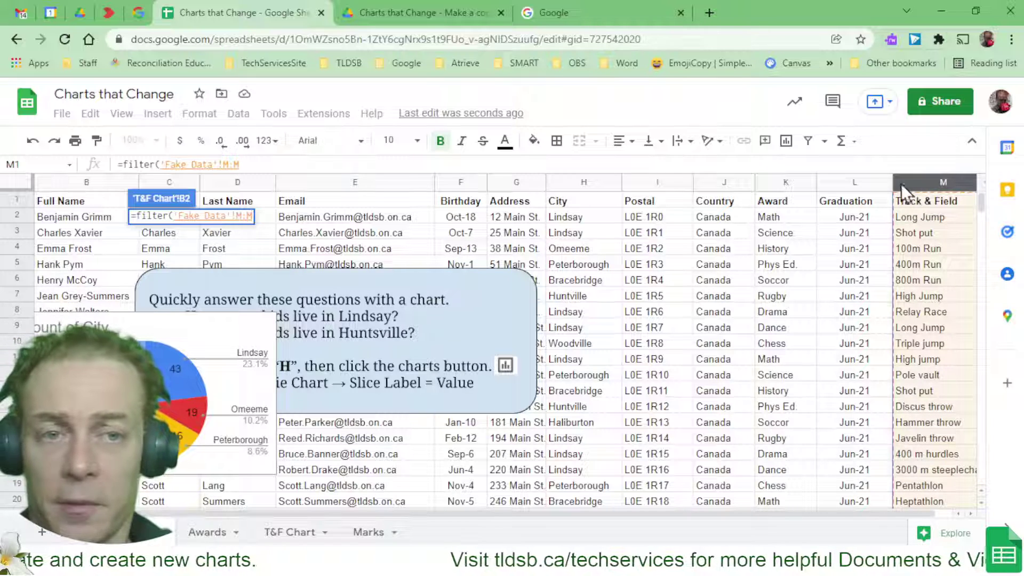
pyautogui.click(841, 166)
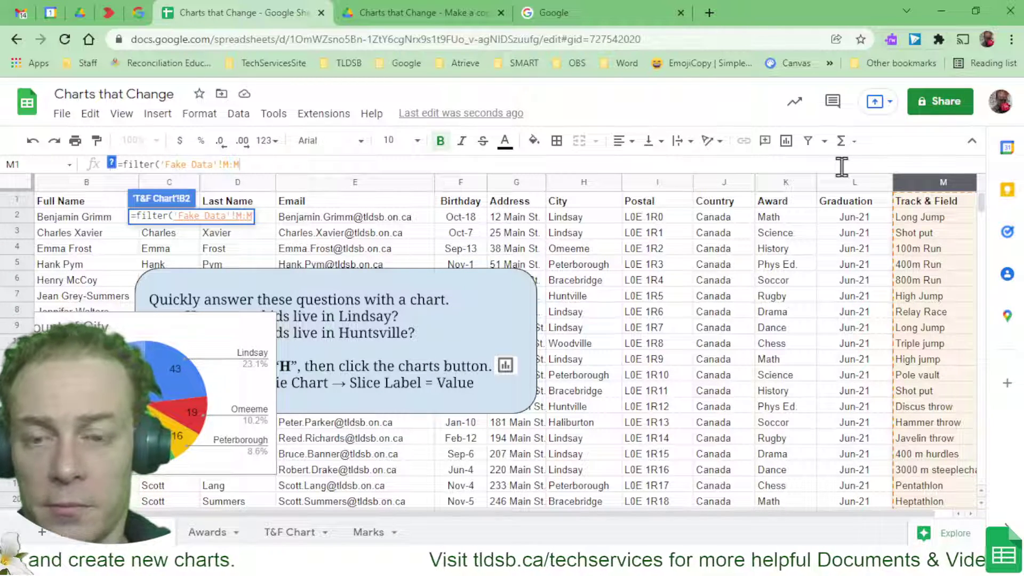
pyautogui.write(',')
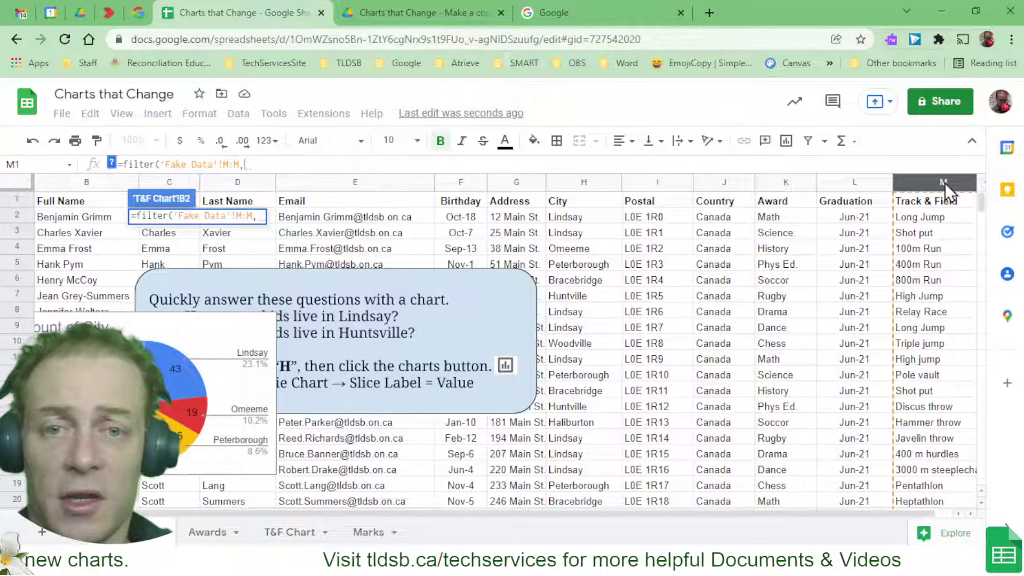
# Step: Add the condition 'Fake Data'!H:H=A2, referencing the city cell on the T&F Chart sheet, and complete the FILTER formula
pyautogui.click(571, 184)
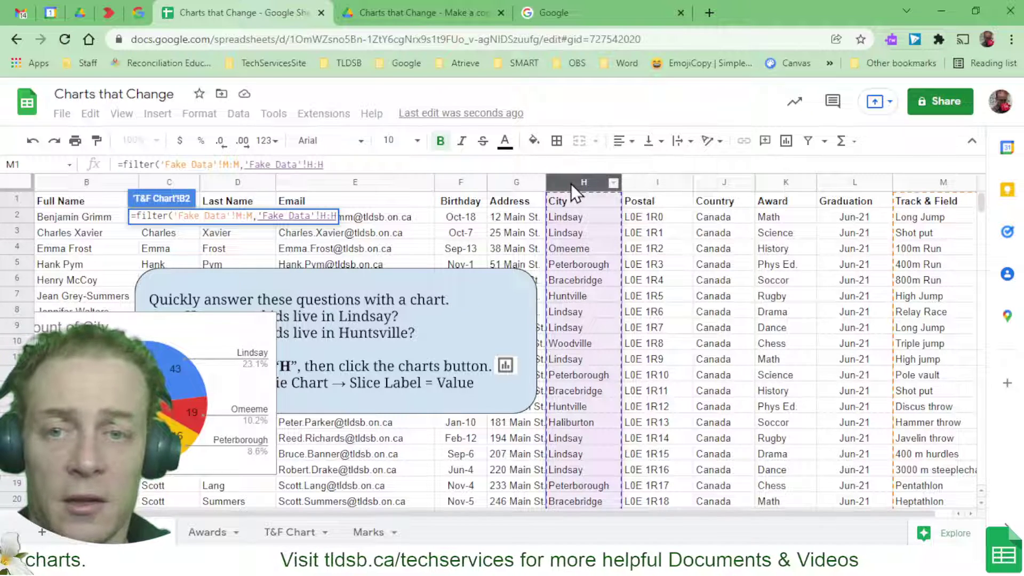
pyautogui.write('=')
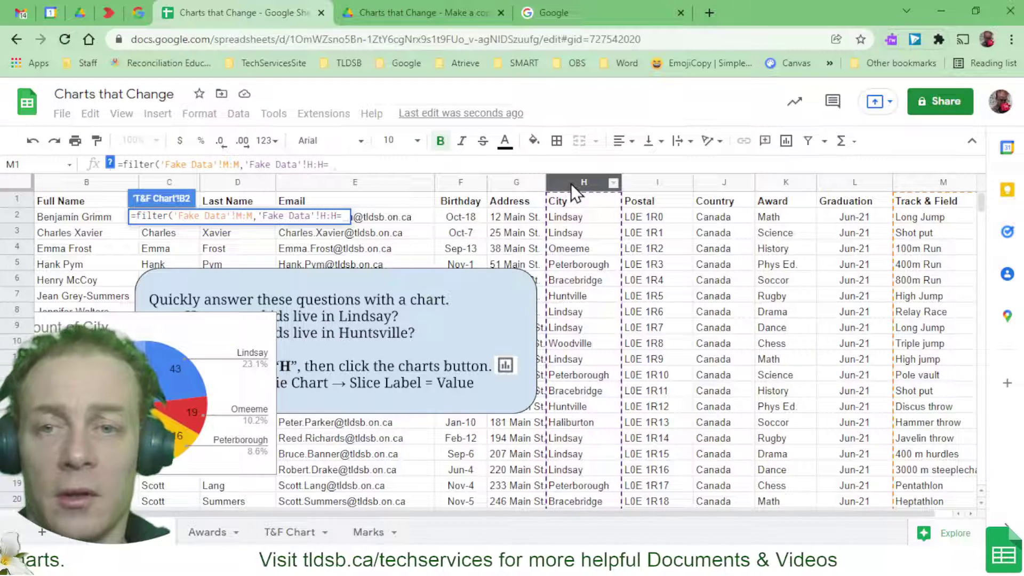
pyautogui.click(296, 532)
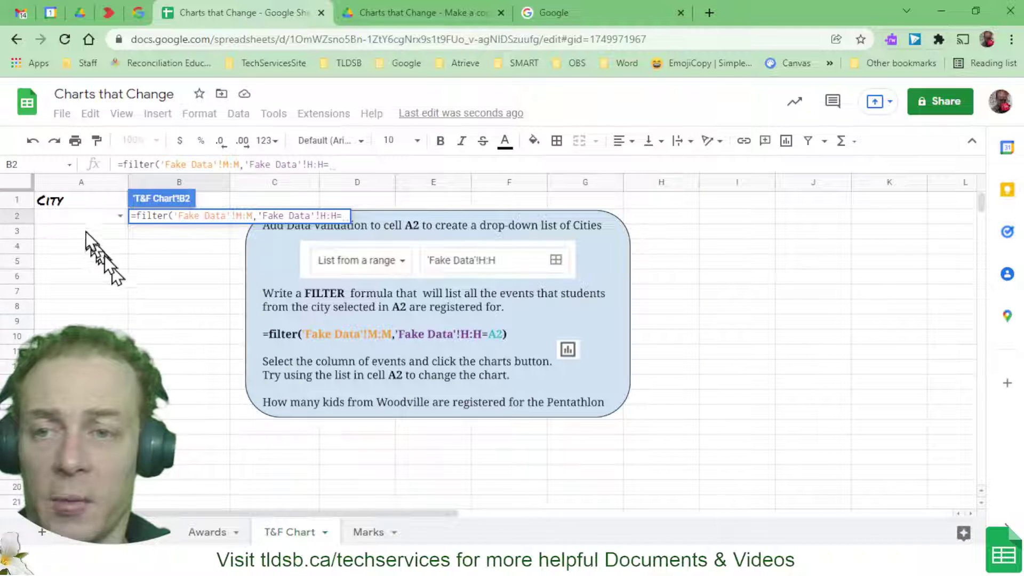
pyautogui.click(82, 218)
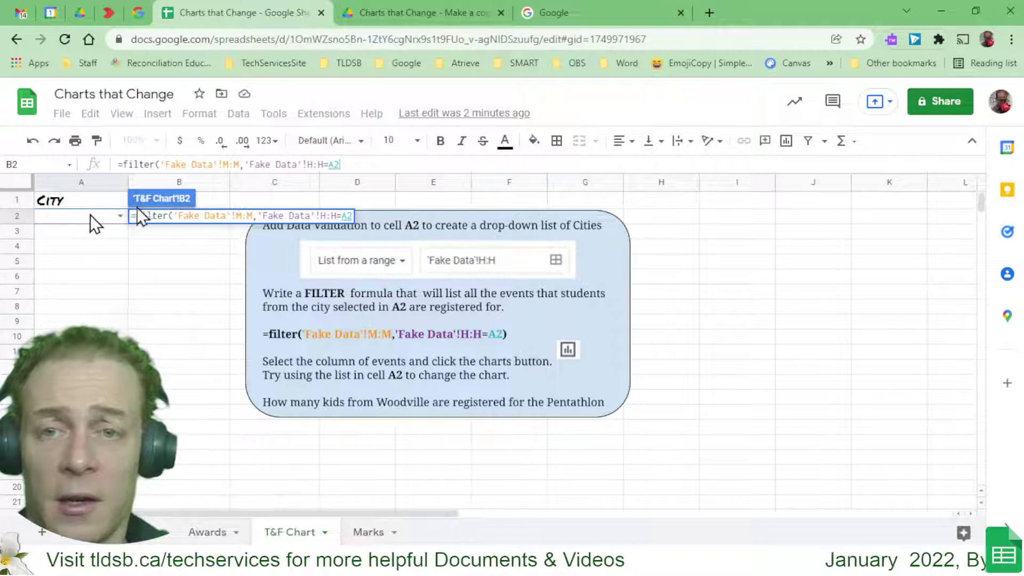
pyautogui.click(356, 167)
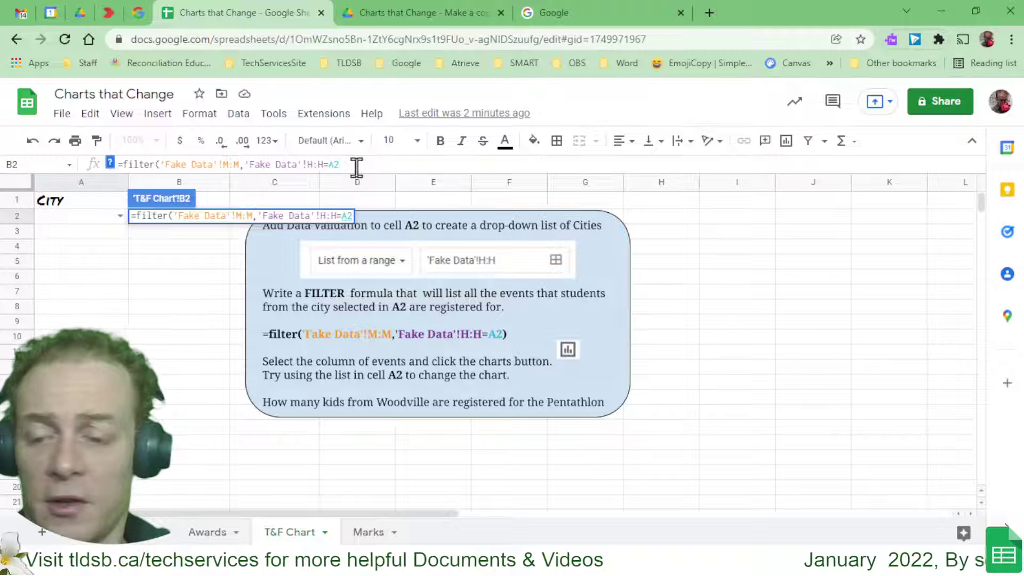
pyautogui.write(')')
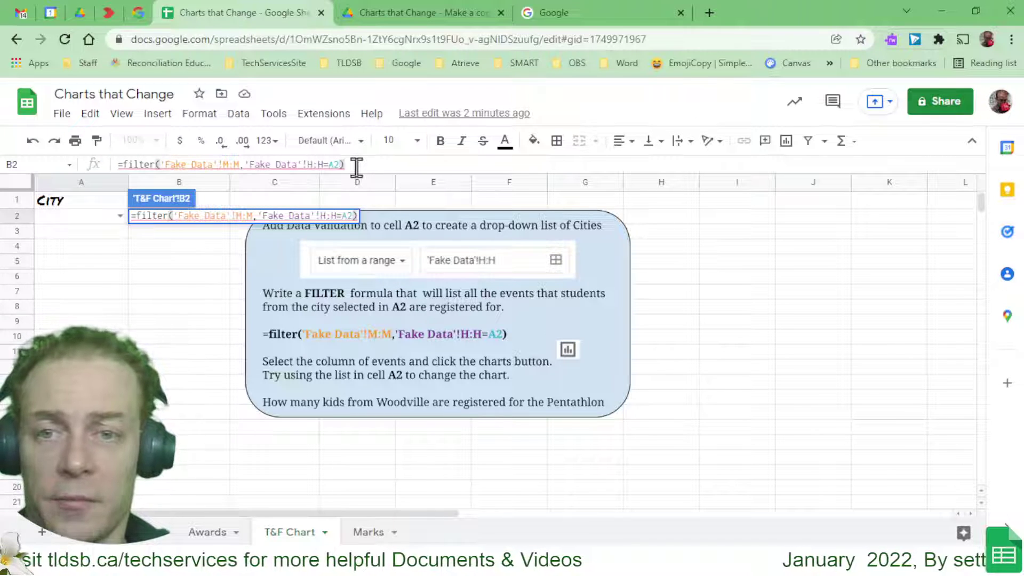
pyautogui.press('Return')
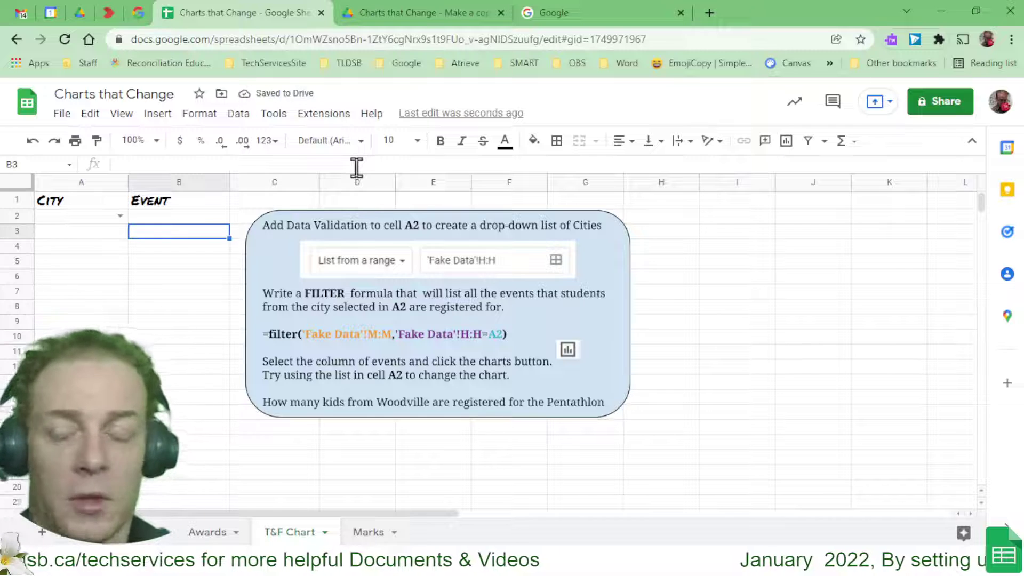
# Step: Choose Lindsay from the city list in A2 and move the instruction box away from the Event list, over columns E to I
pyautogui.click(120, 220)
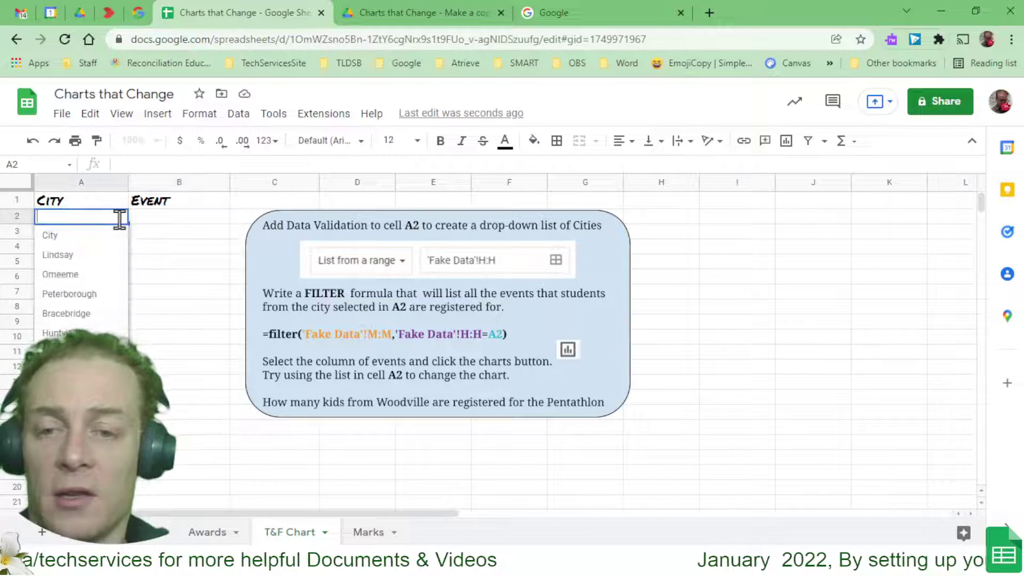
pyautogui.click(92, 256)
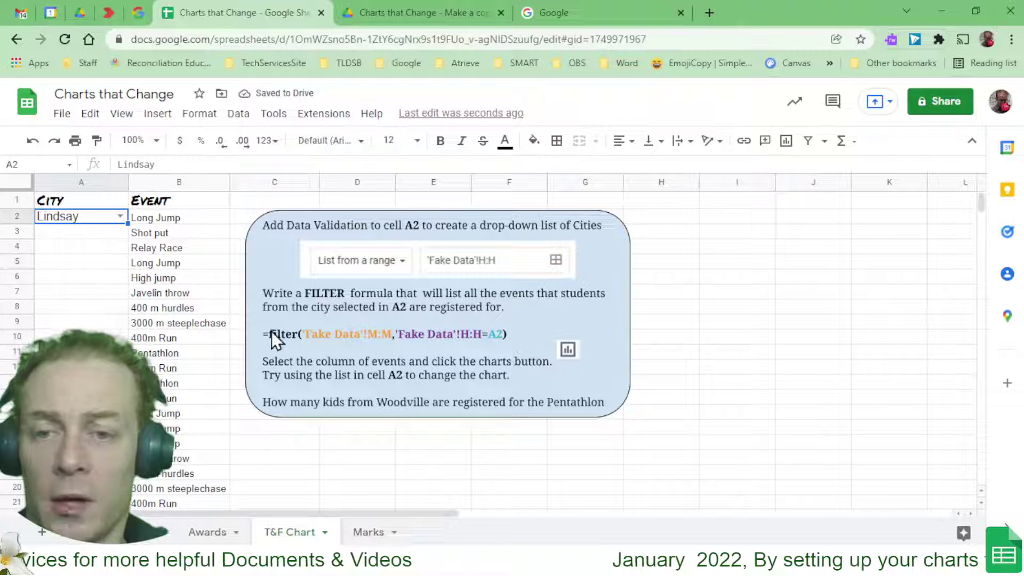
pyautogui.click(268, 260)
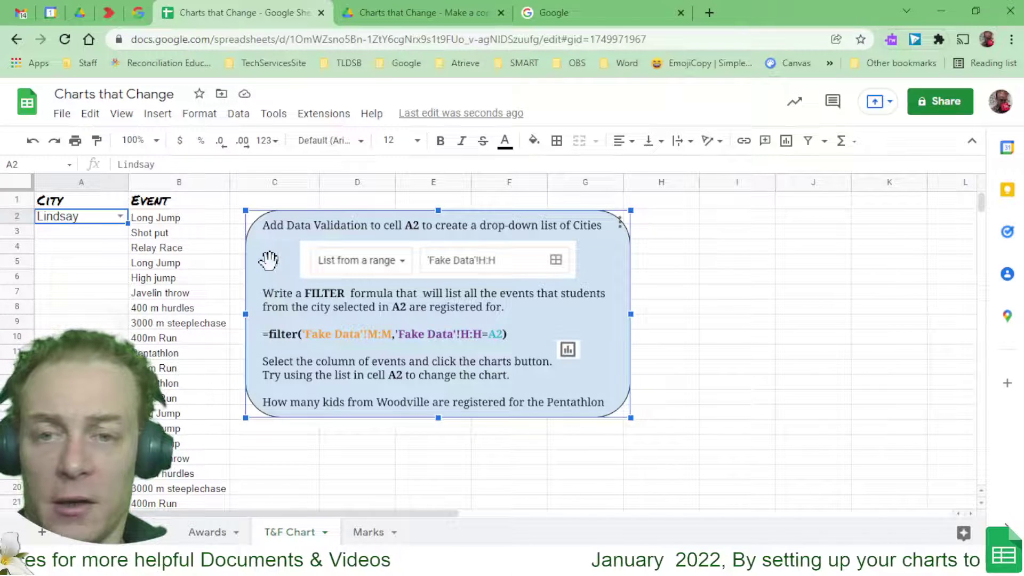
pyautogui.moveTo(269, 260); pyautogui.dragTo(414, 255)
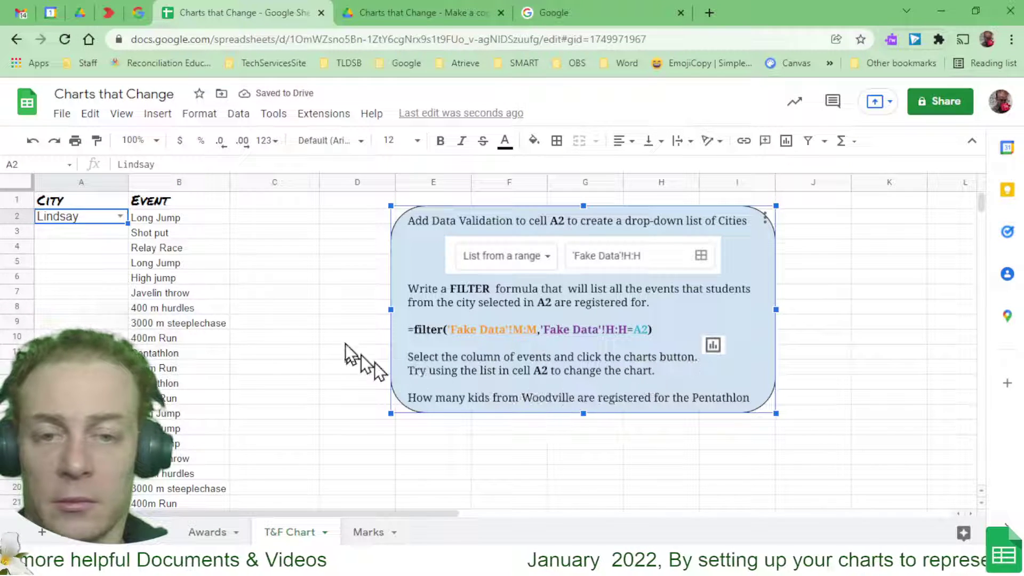
# Step: Insert a chart of the whole Event column (B) on the T&F Chart sheet and change its type to a column chart
pyautogui.click(184, 182)
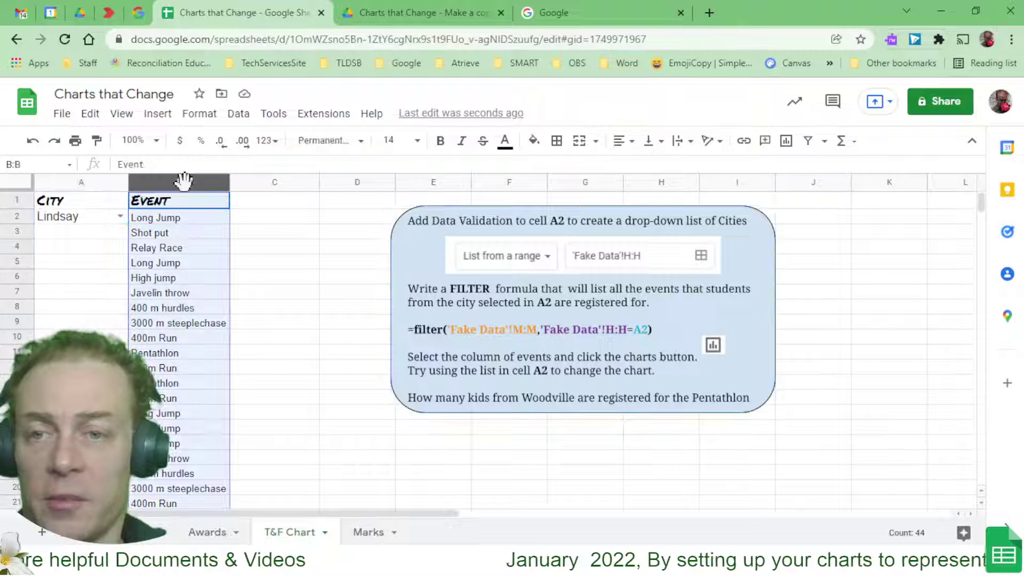
pyautogui.click(787, 142)
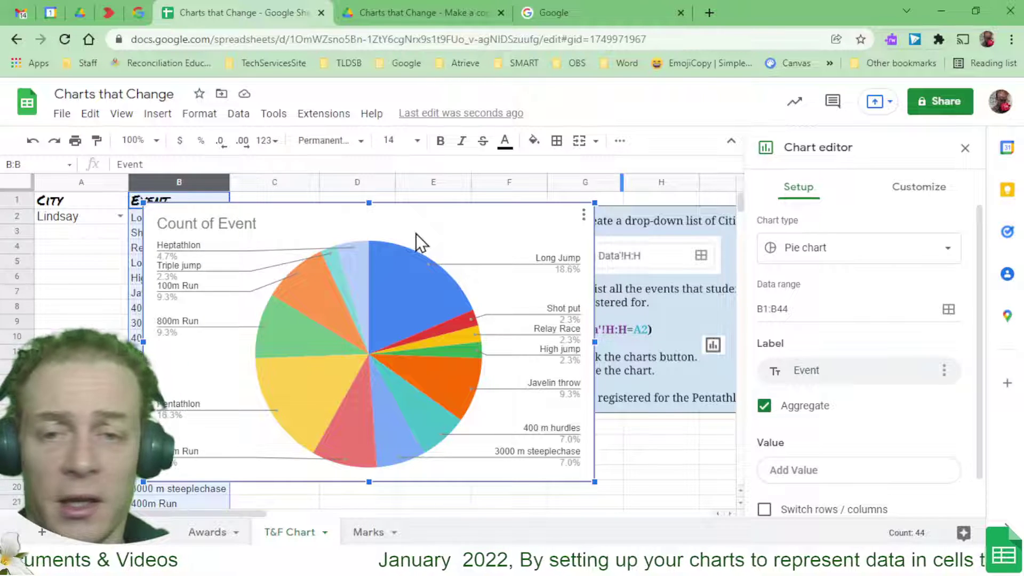
pyautogui.click(914, 251)
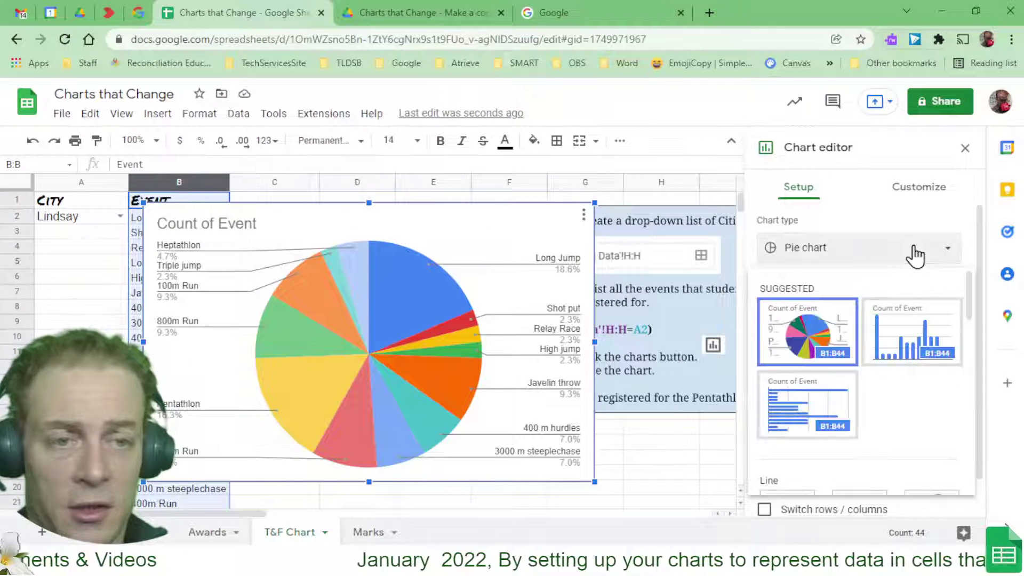
pyautogui.click(907, 341)
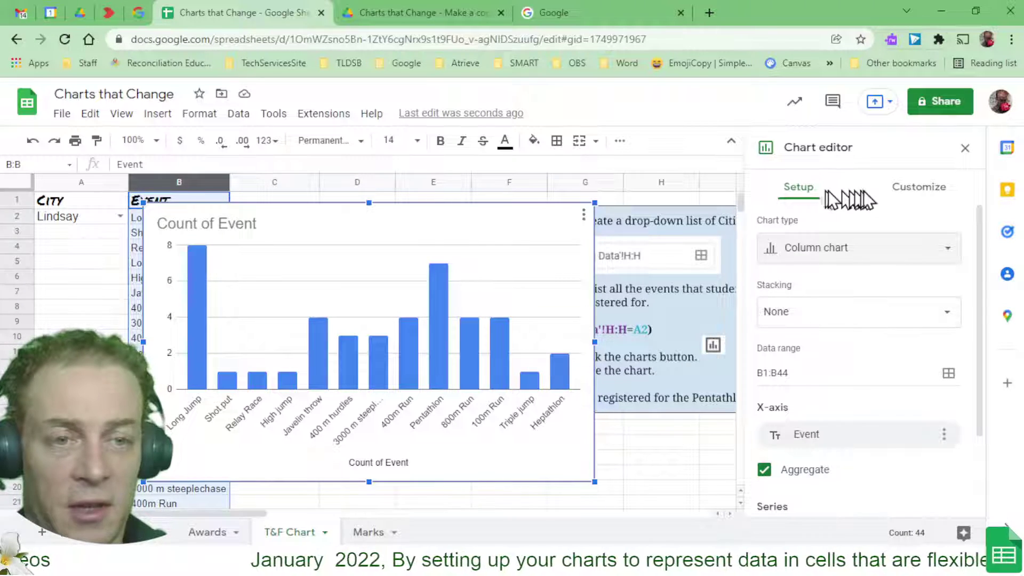
# Step: Examine the column chart's customization options for its series and its chart and axis titles
pyautogui.click(906, 205)
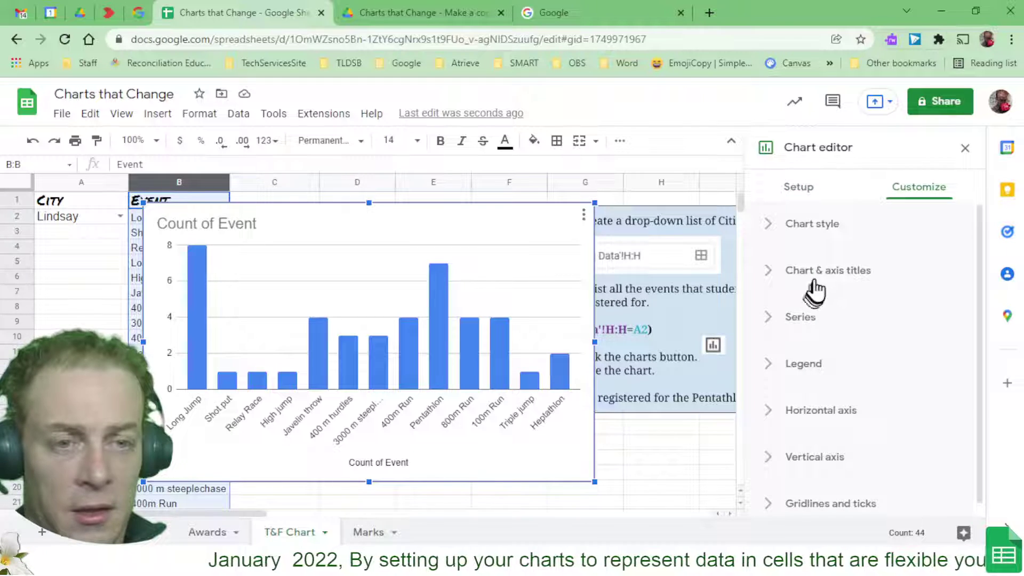
pyautogui.click(800, 318)
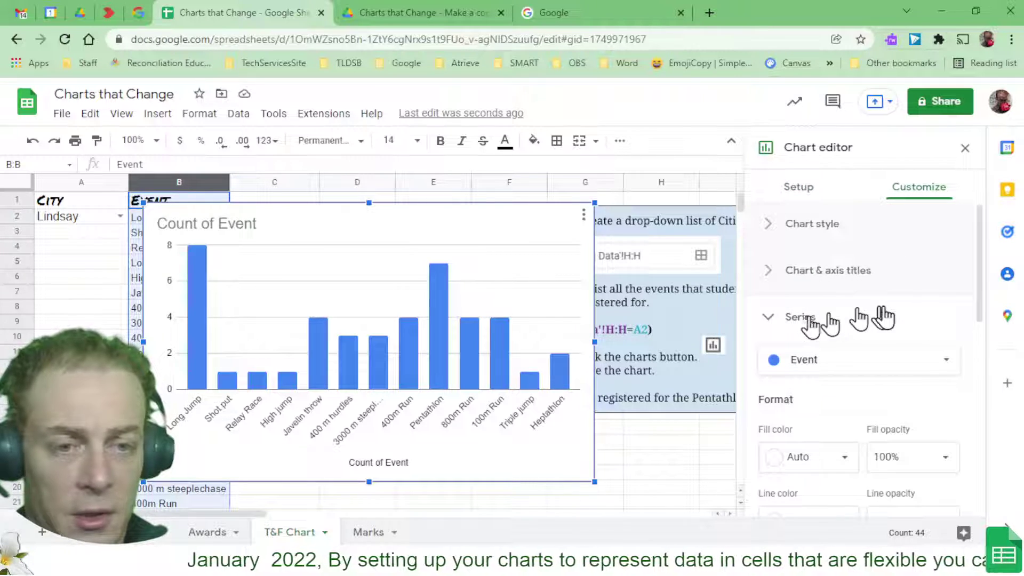
pyautogui.scroll(-5, 885, 319)
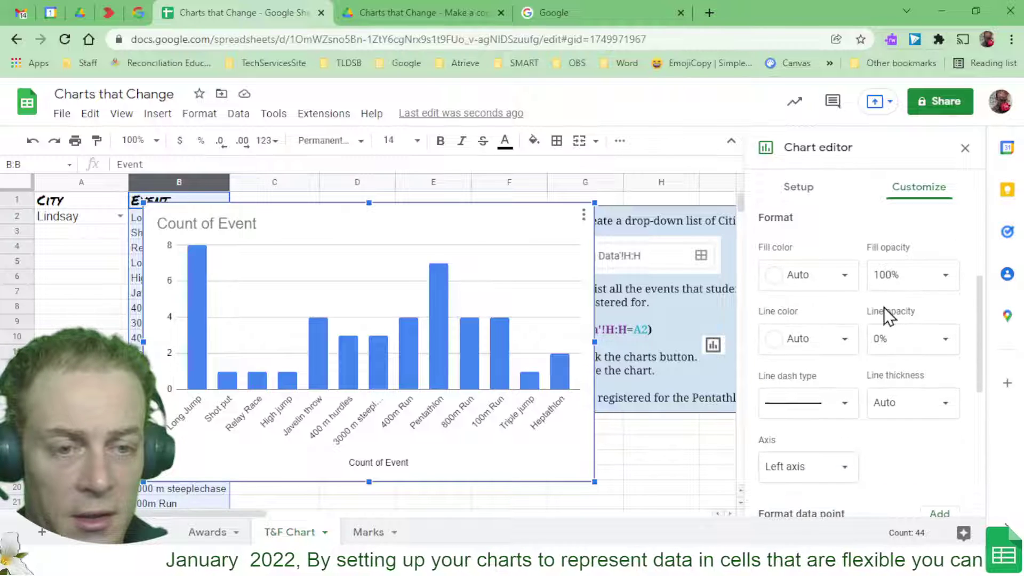
pyautogui.scroll(5, 886, 312)
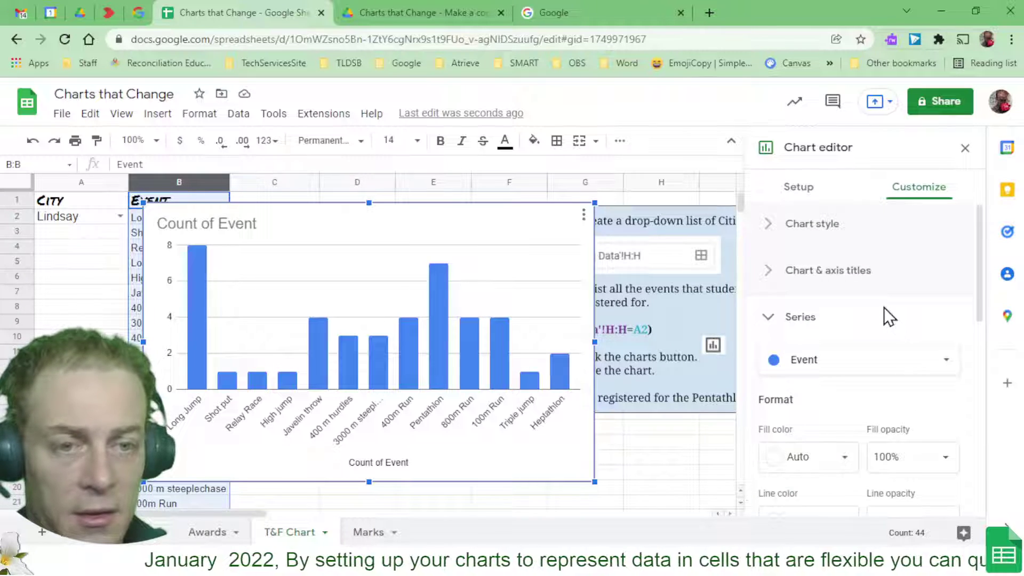
pyautogui.click(800, 317)
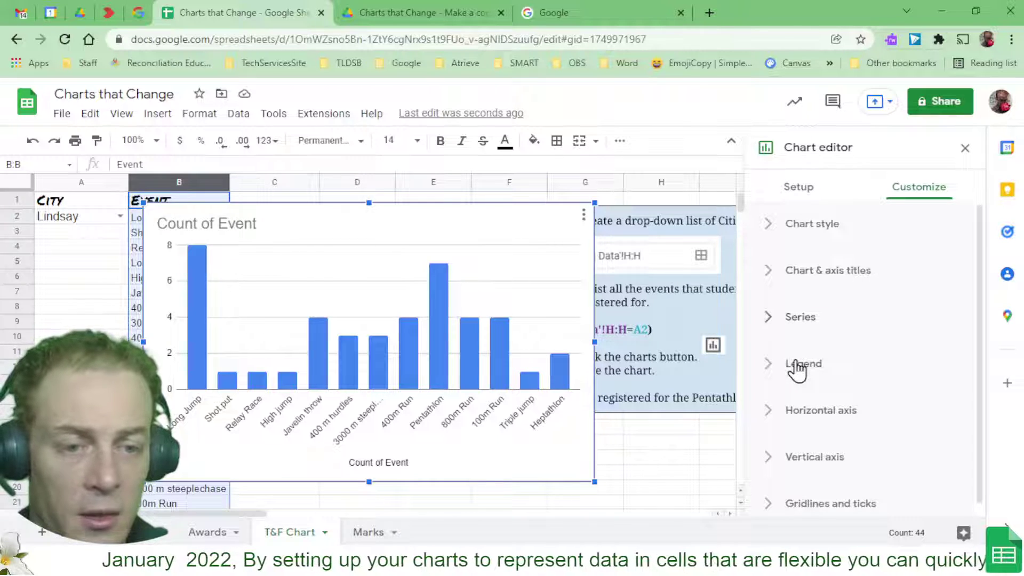
pyautogui.click(786, 272)
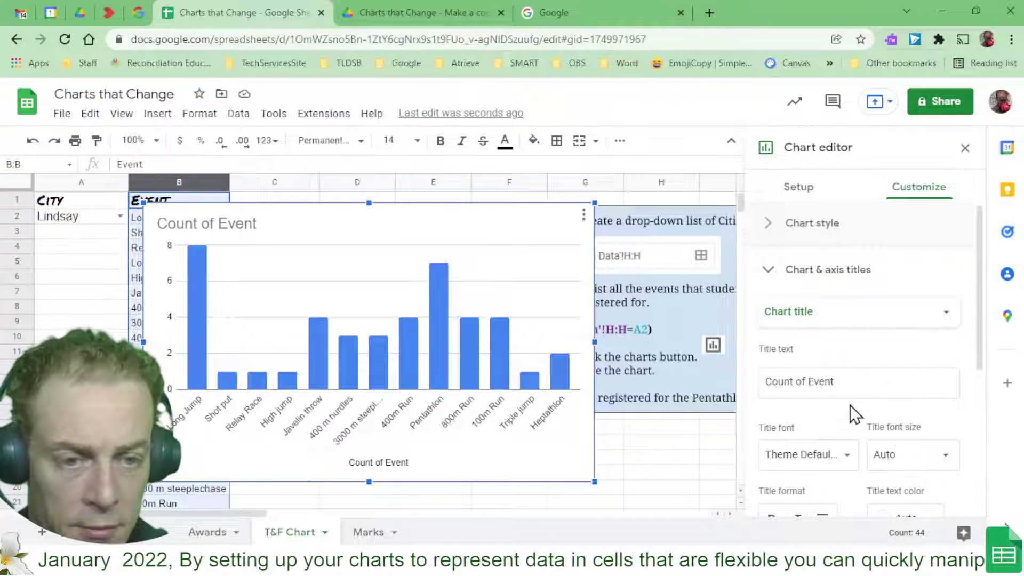
pyautogui.click(768, 271)
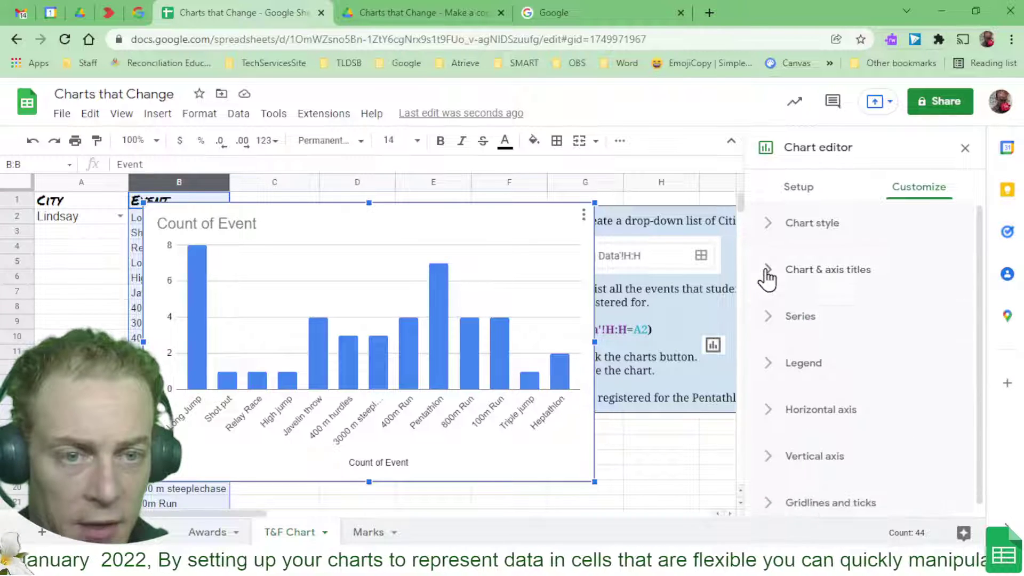
pyautogui.click(769, 316)
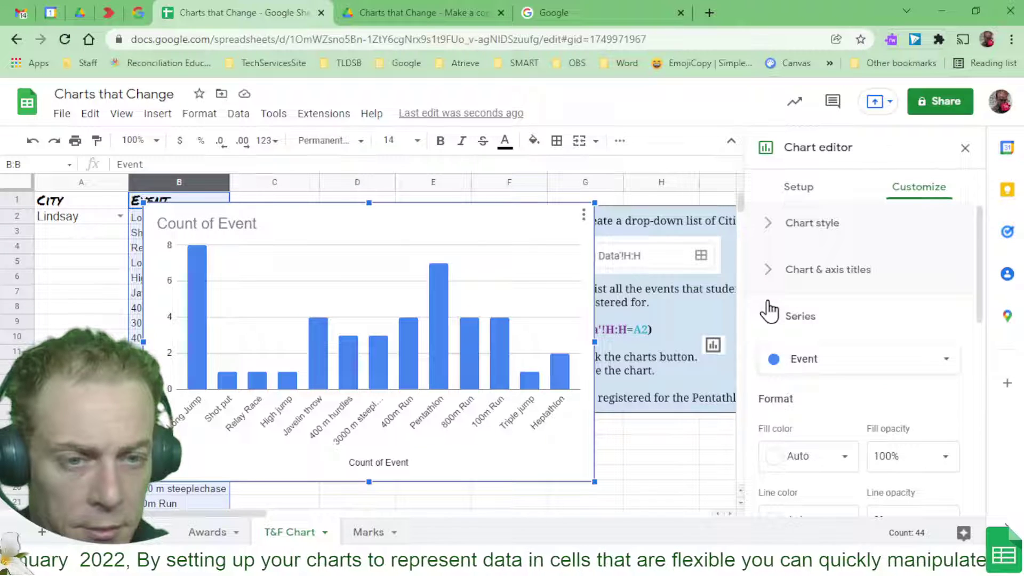
pyautogui.scroll(-5, 952, 315)
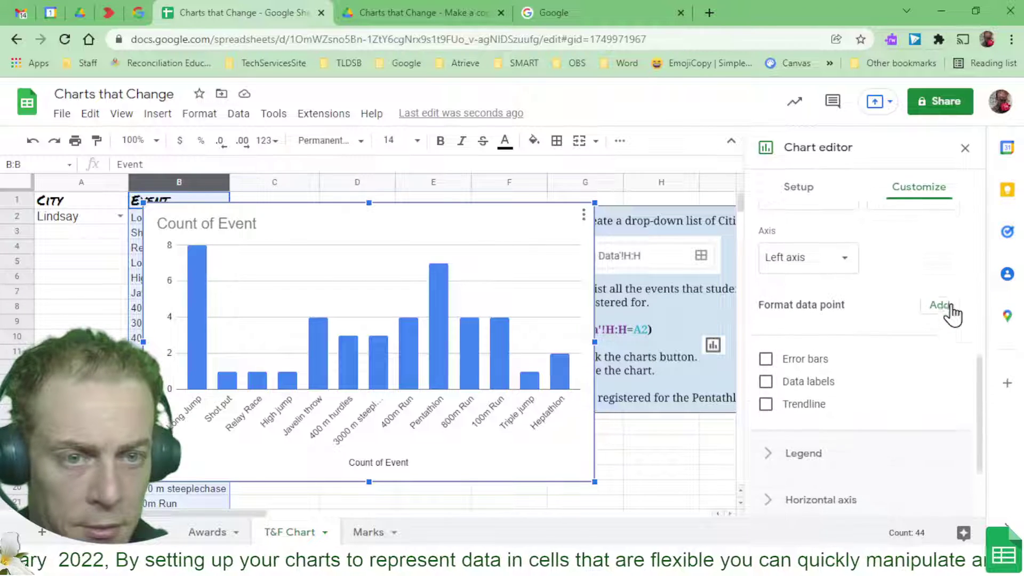
pyautogui.scroll(-2, 951, 315)
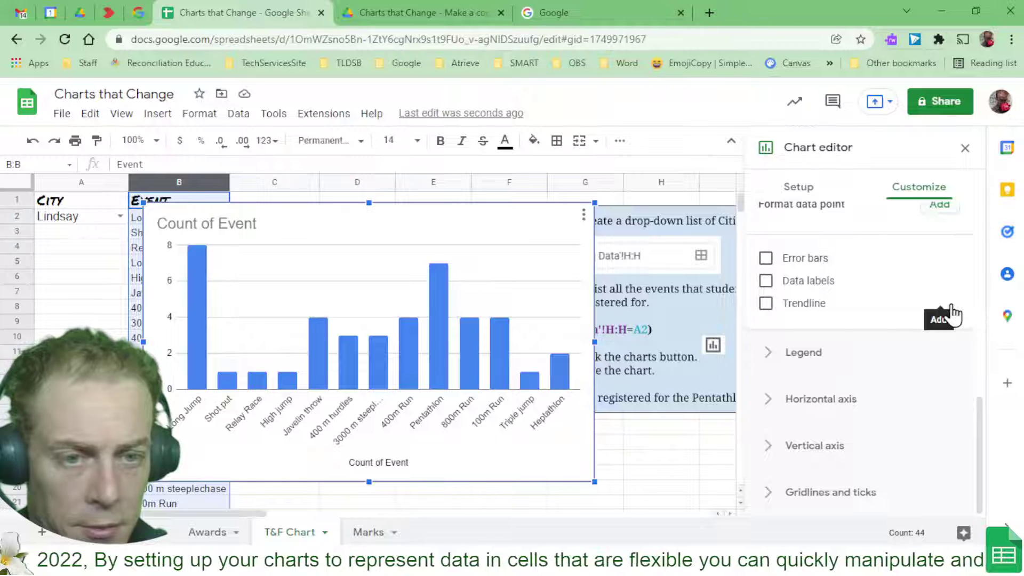
# Step: Examine the chart's legend, horizontal axis, and gridlines and ticks options
pyautogui.click(848, 350)
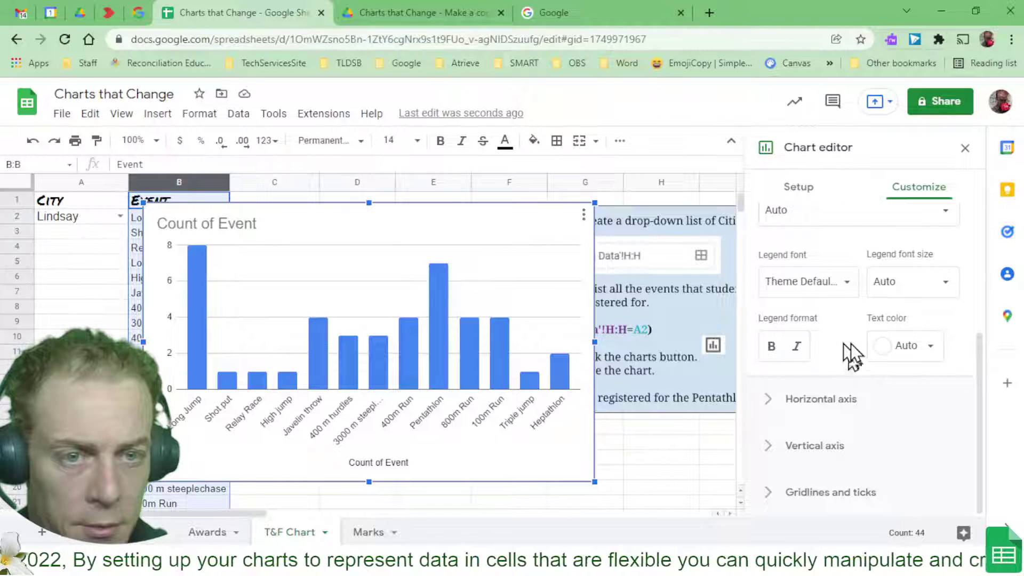
pyautogui.scroll(3, 838, 369)
pyautogui.scroll(-3, 838, 369)
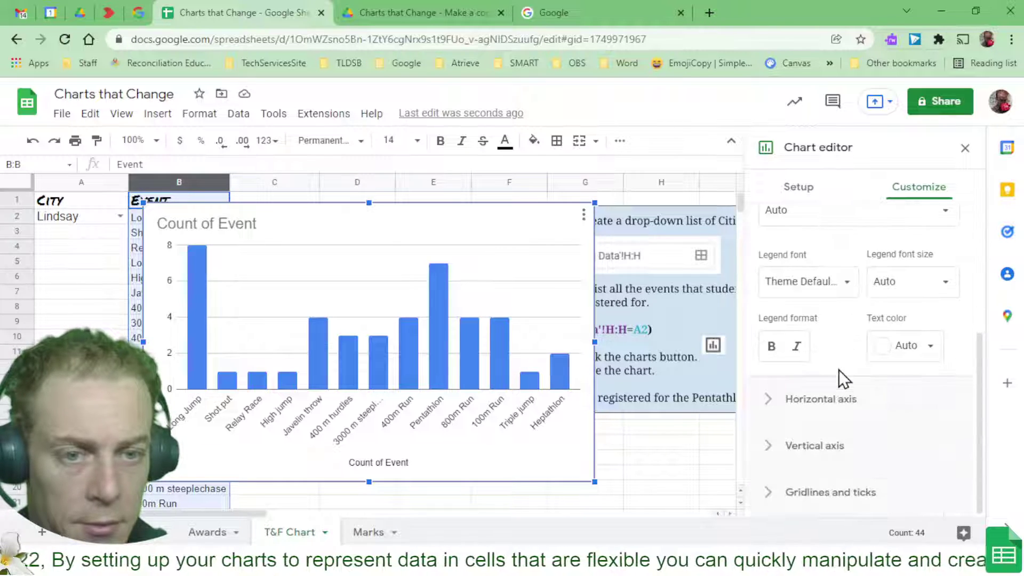
pyautogui.click(826, 400)
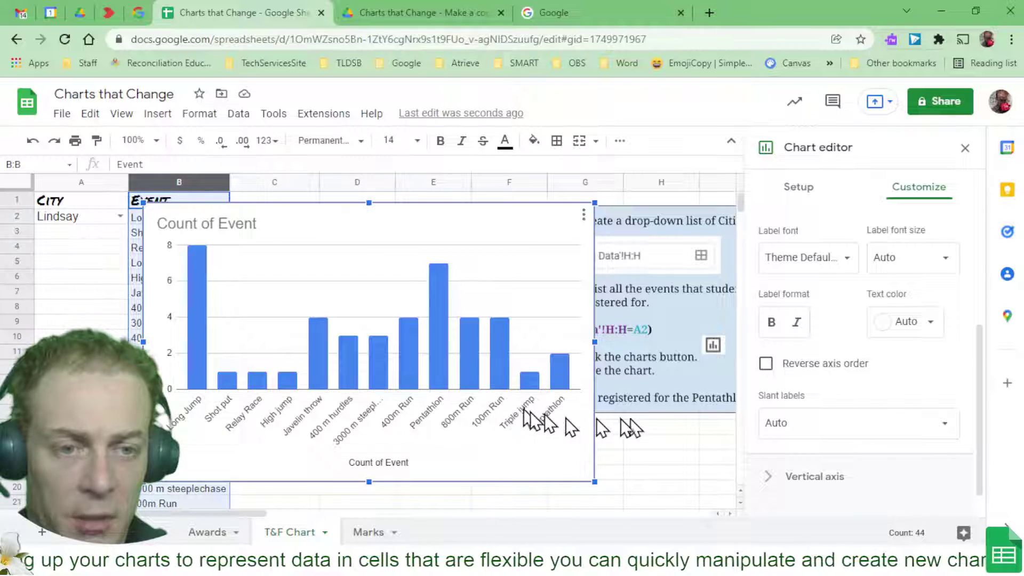
pyautogui.scroll(2, 783, 389)
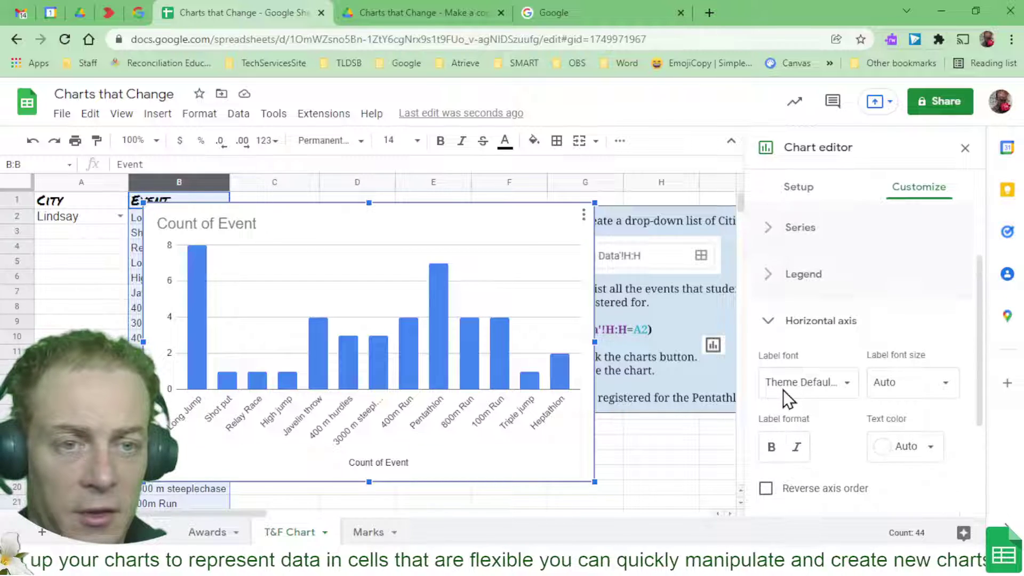
pyautogui.click(776, 316)
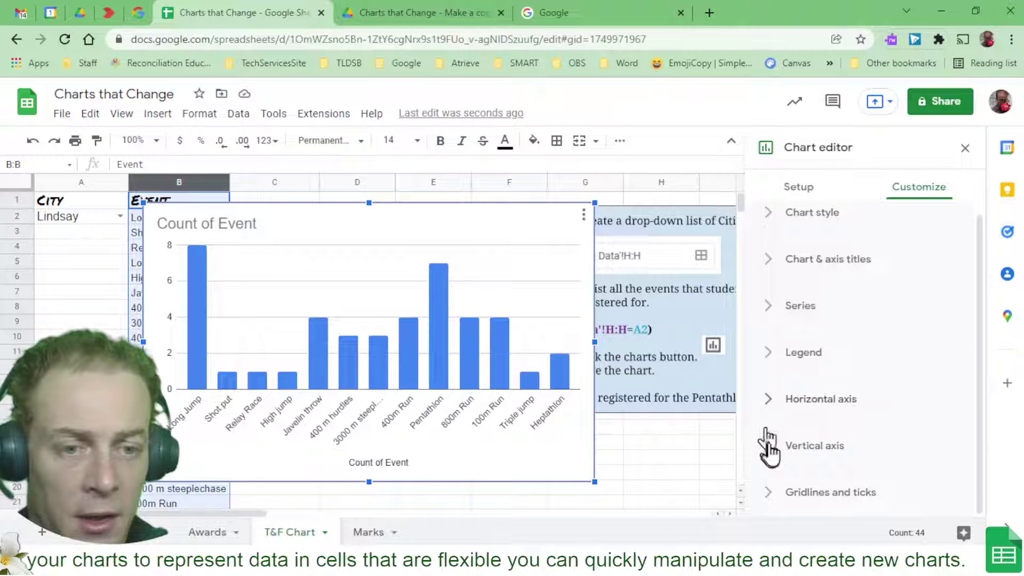
pyautogui.click(768, 504)
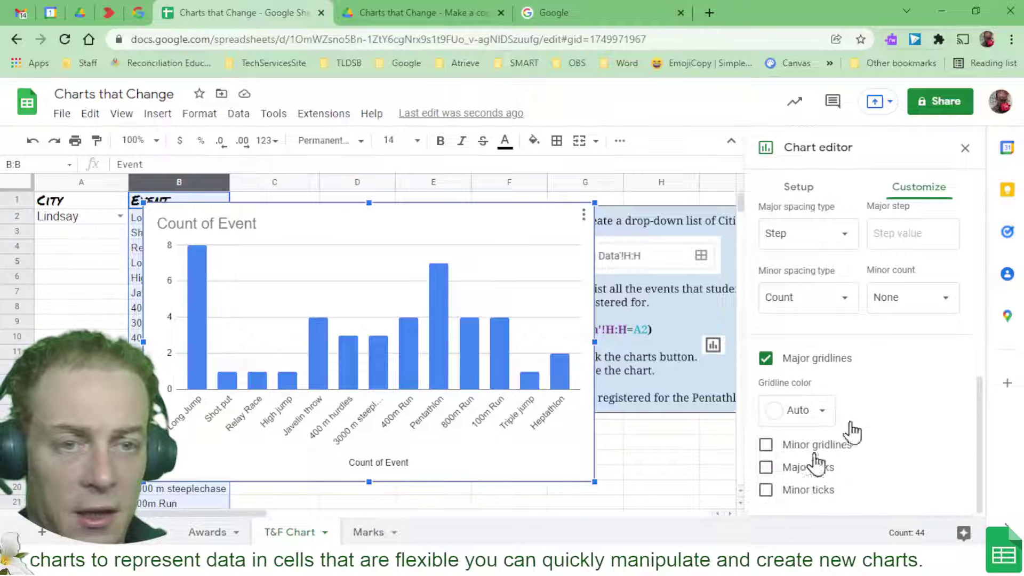
pyautogui.scroll(1, 896, 386)
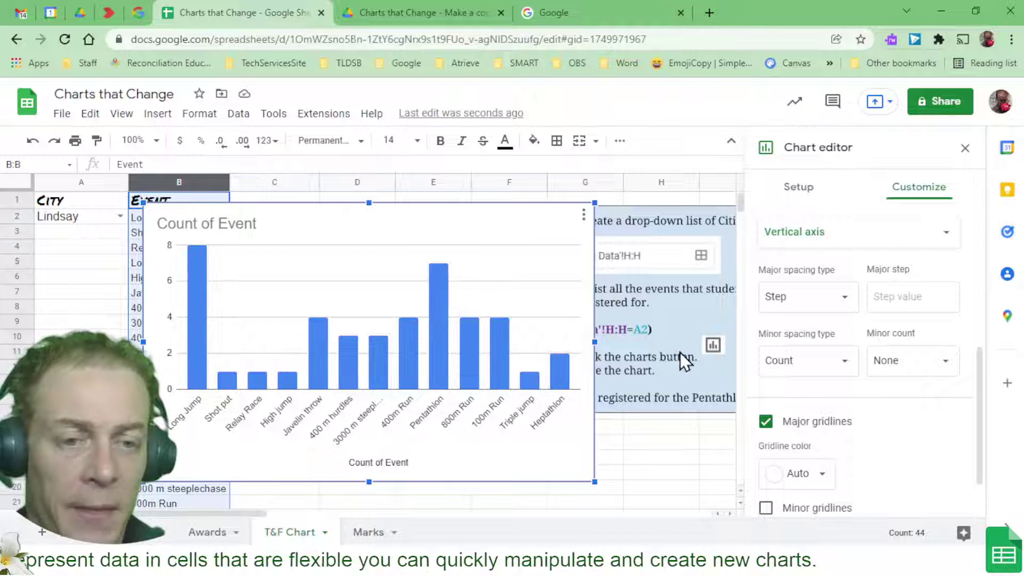
pyautogui.scroll(-2, 927, 440)
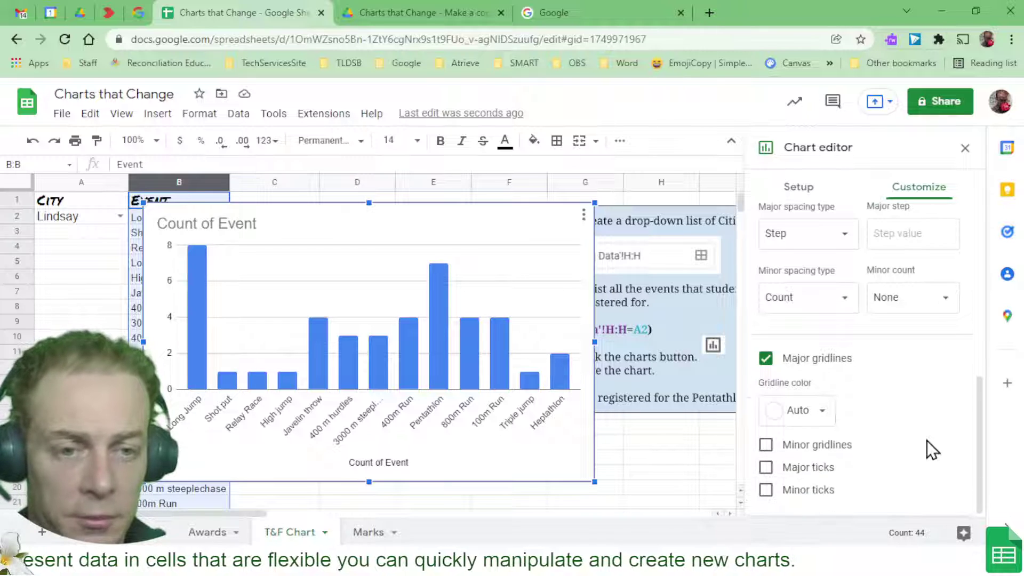
pyautogui.scroll(4, 877, 419)
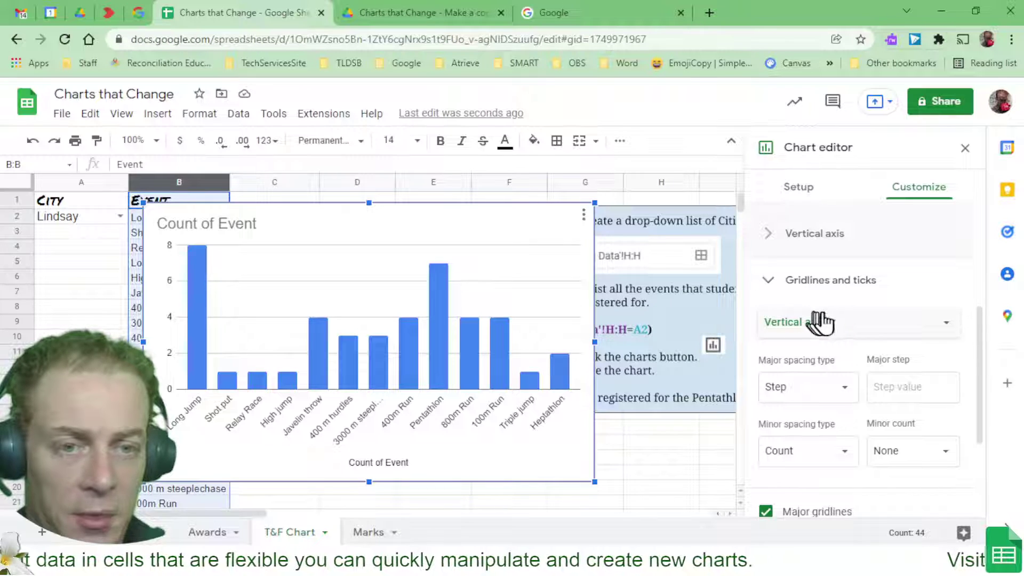
pyautogui.click(880, 321)
pyautogui.click(904, 285)
pyautogui.click(920, 280)
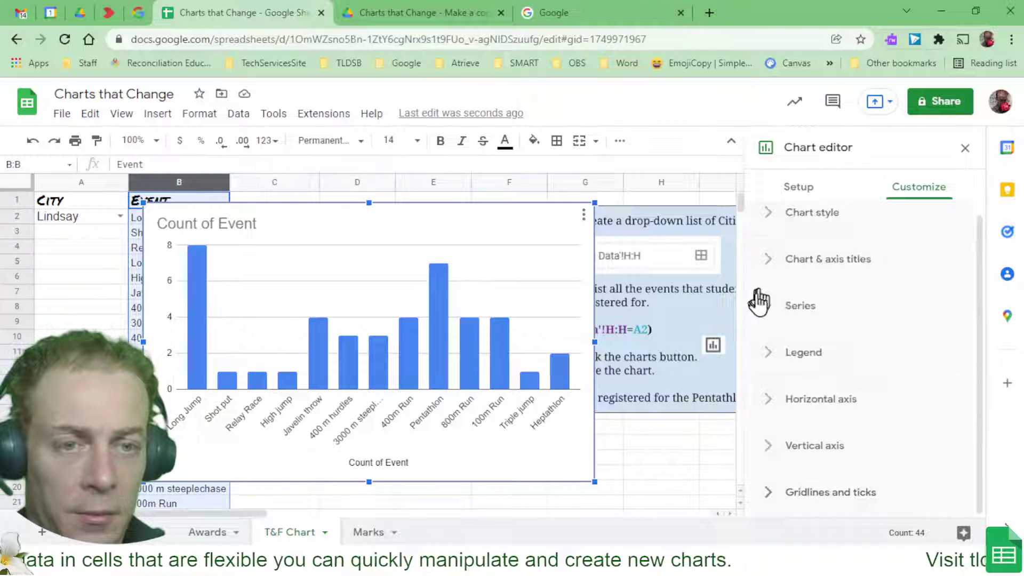
# Step: Enable the 3D chart style for the Count of Event column chart and close the chart editor
pyautogui.click(769, 214)
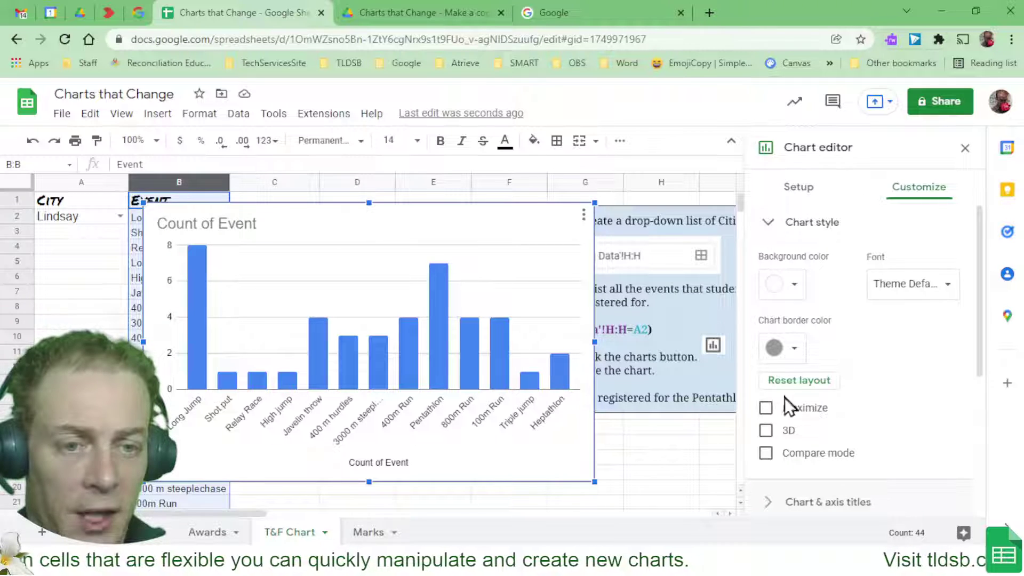
pyautogui.click(765, 430)
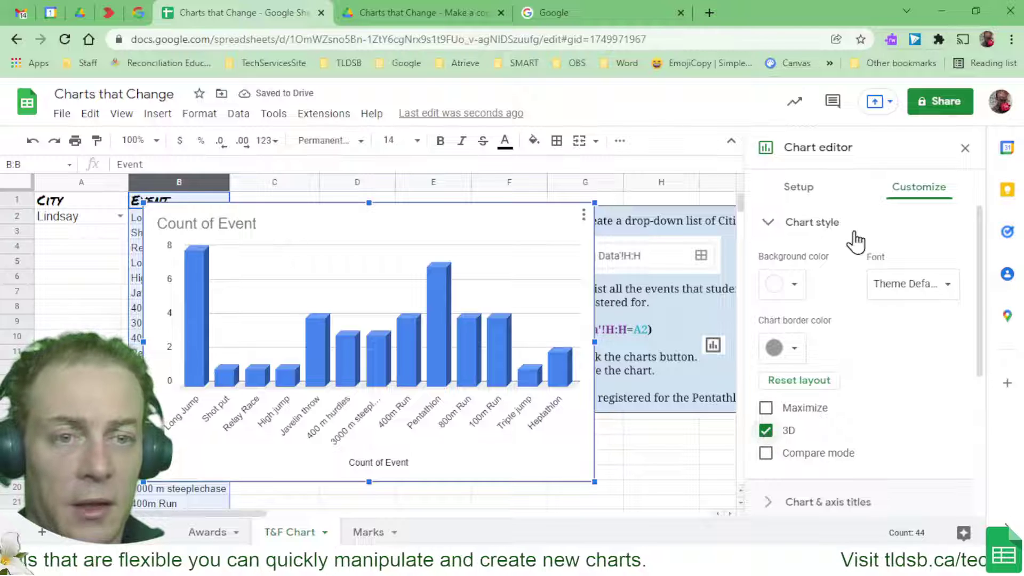
pyautogui.click(965, 149)
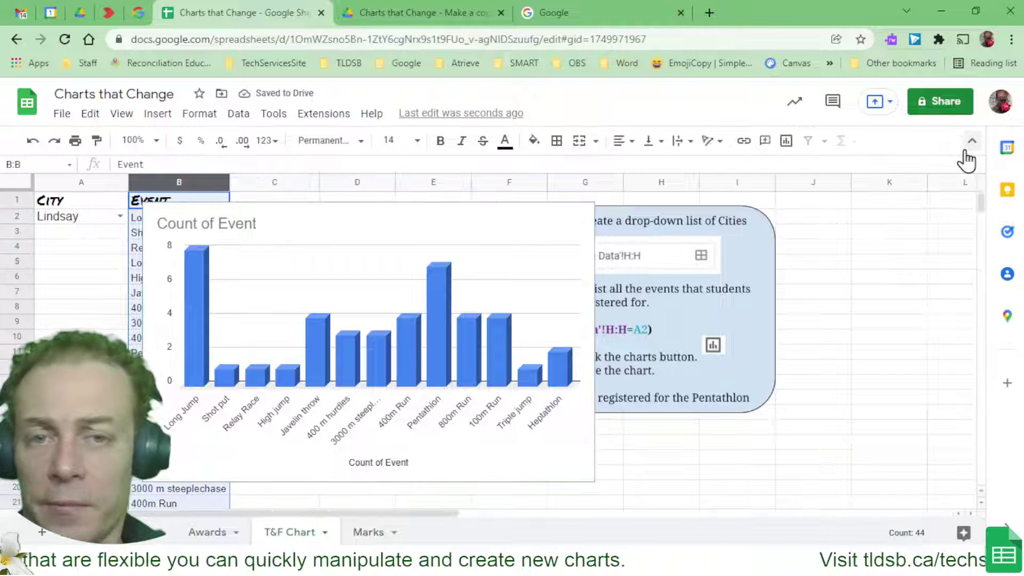
# Step: Read the instruction box's question about Woodville and the Pentathlon, and move the chart clear of the Event list, over columns D to I
pyautogui.click(491, 225)
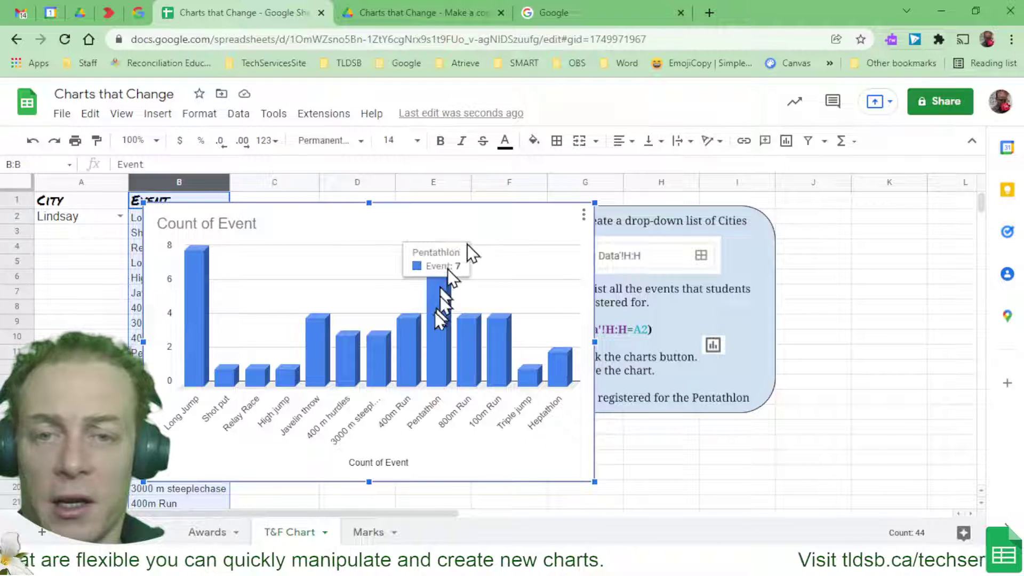
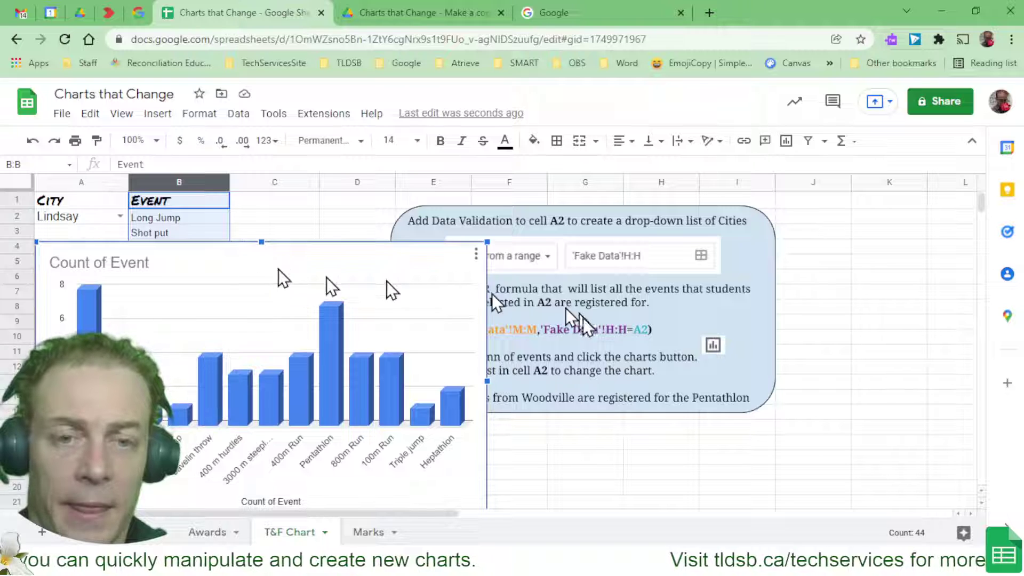
pyautogui.click(586, 312)
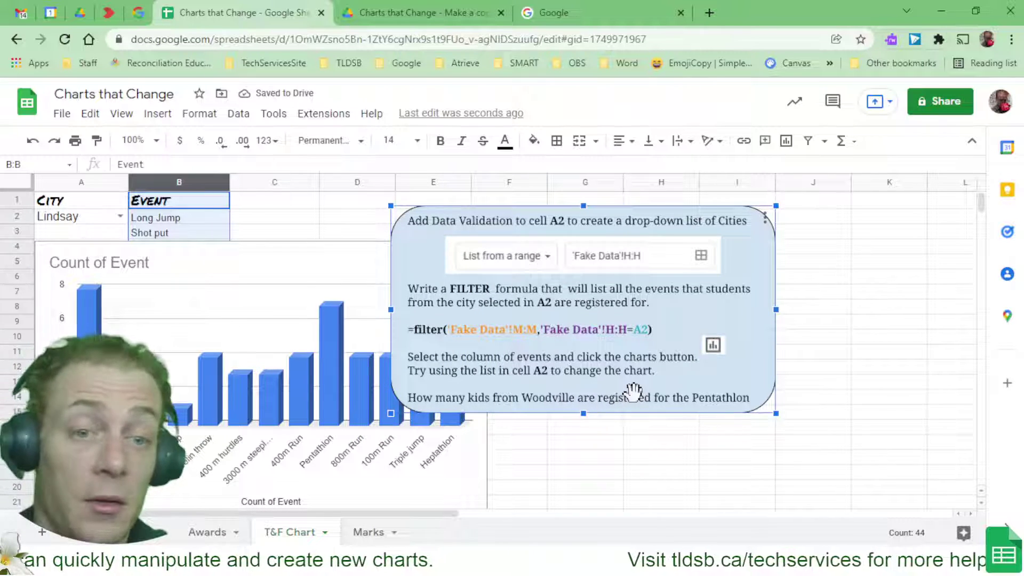
pyautogui.click(341, 277)
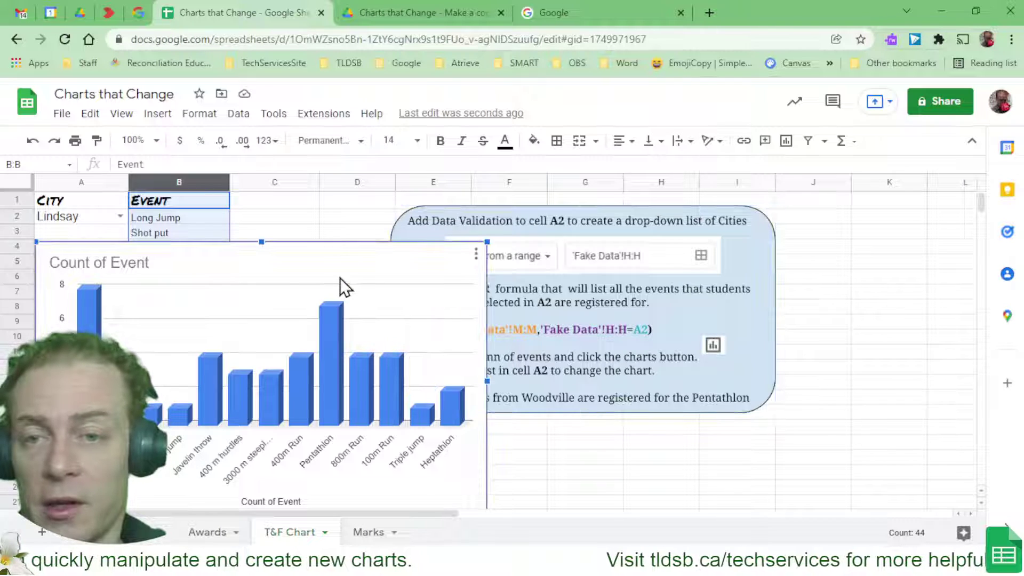
pyautogui.moveTo(283, 276); pyautogui.dragTo(557, 236)
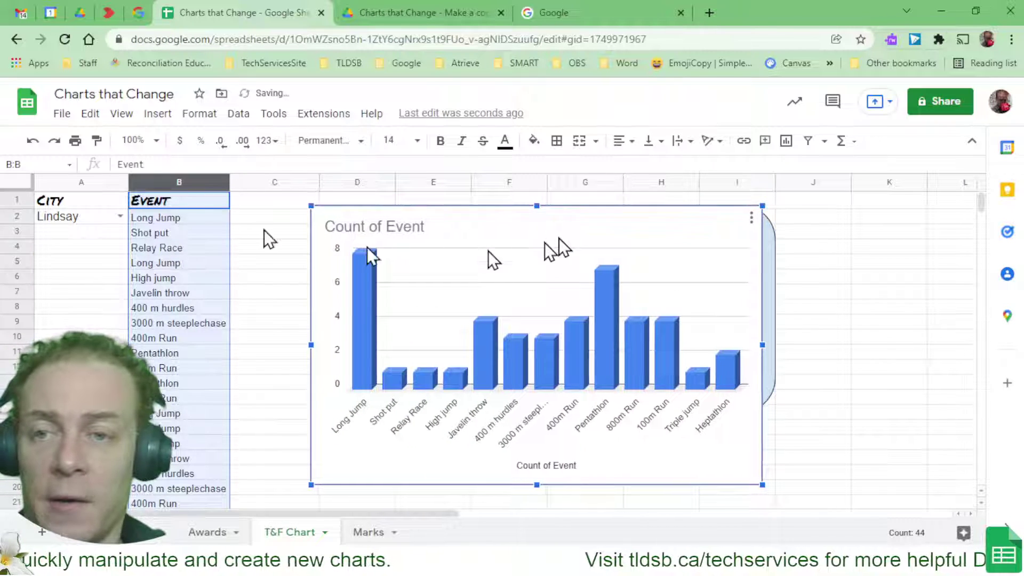
# Step: Choose Woodville from the city drop-down in A2 to update the Event list and chart
pyautogui.click(111, 218)
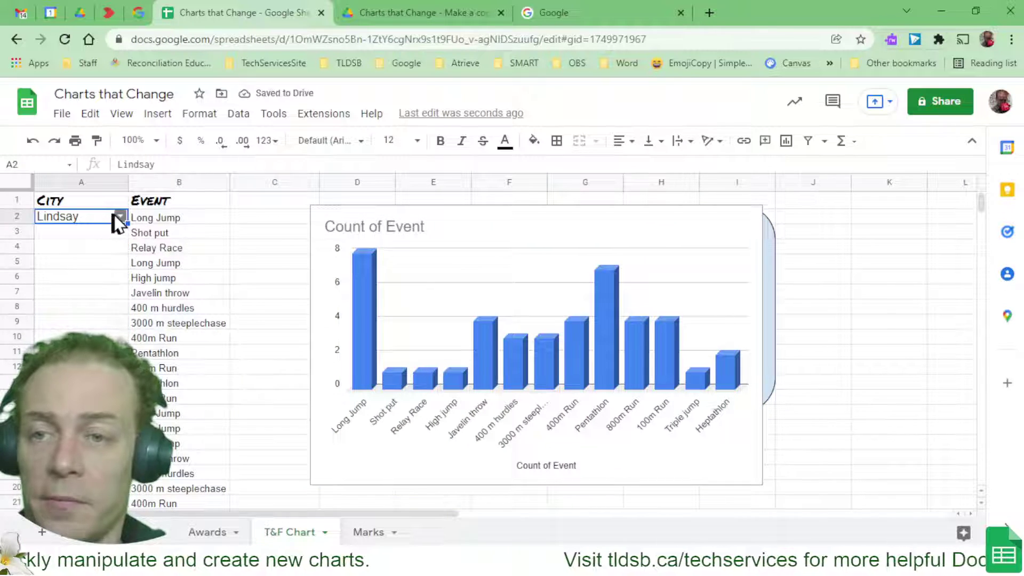
pyautogui.click(118, 216)
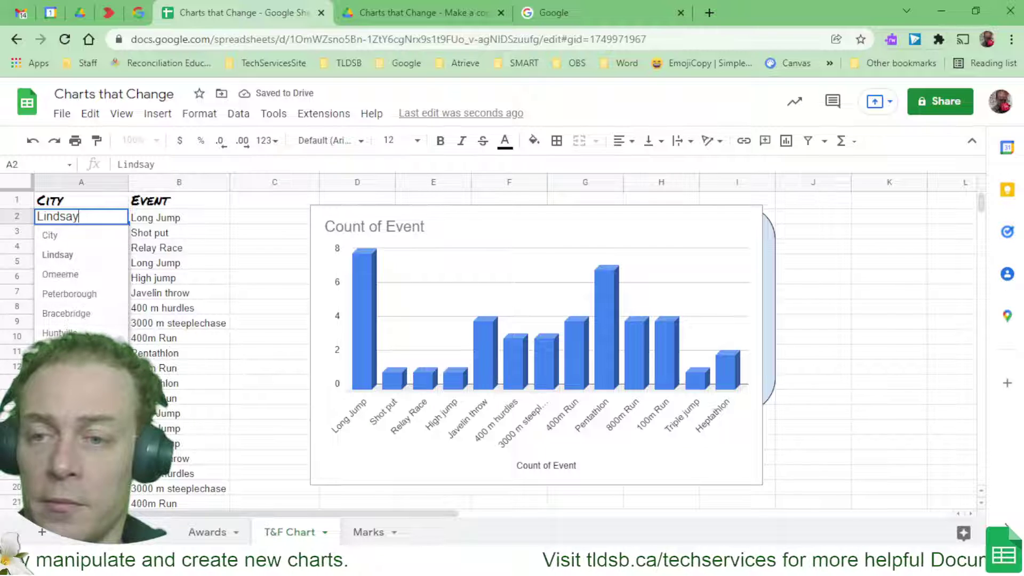
pyautogui.click(61, 352)
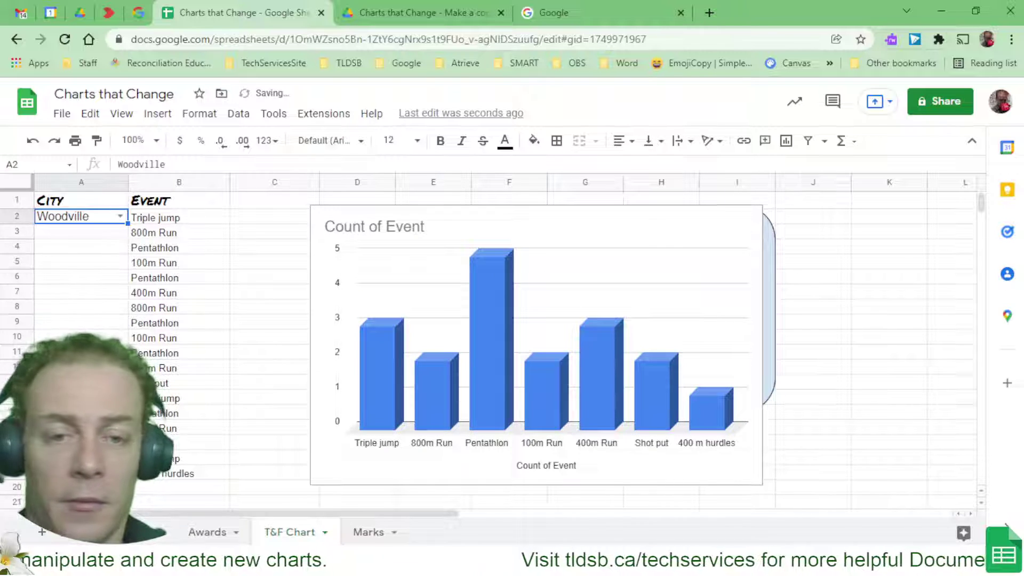
# Step: Switch the city drop-down in A2 to Omeeme, Bracebridge and finally Huntville to update the Event list and chart
pyautogui.click(492, 306)
pyautogui.moveTo(494, 293)
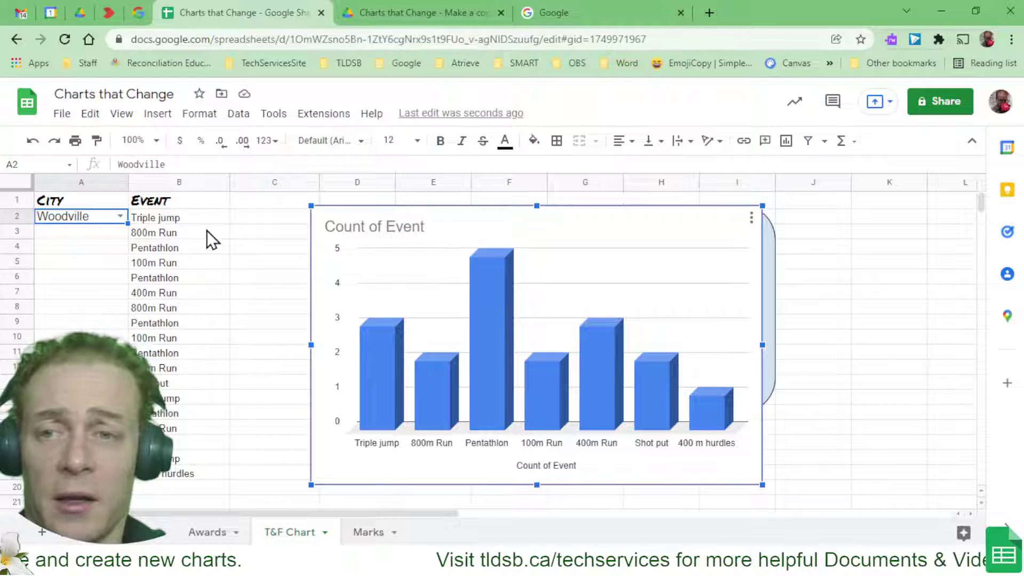
pyautogui.click(121, 217)
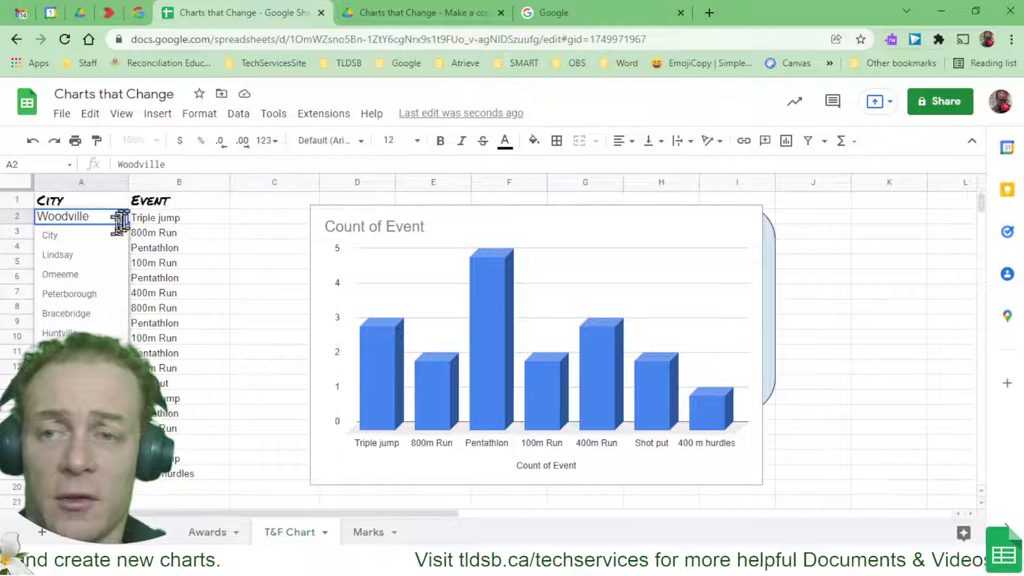
pyautogui.click(93, 272)
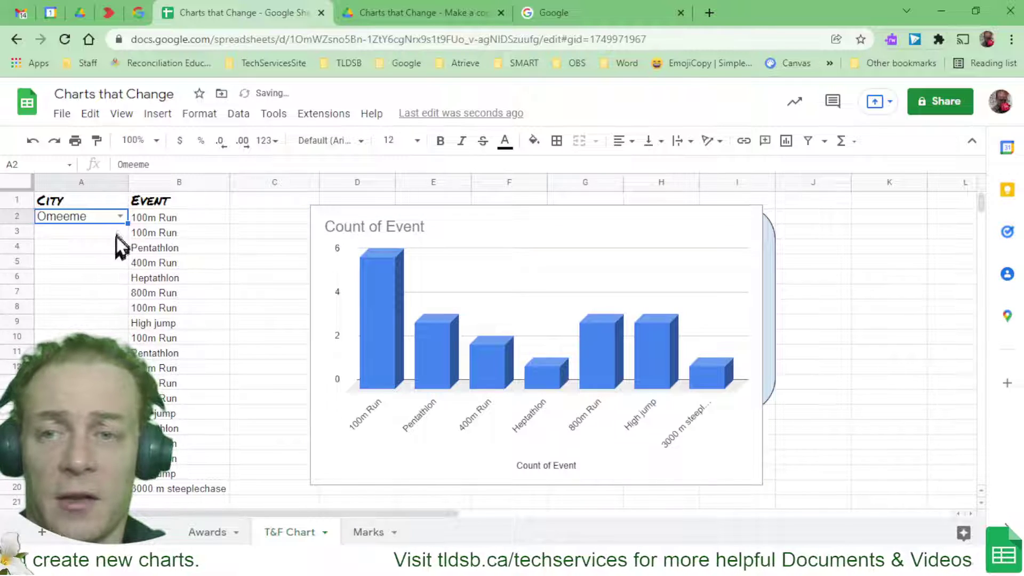
pyautogui.click(121, 217)
pyautogui.click(99, 313)
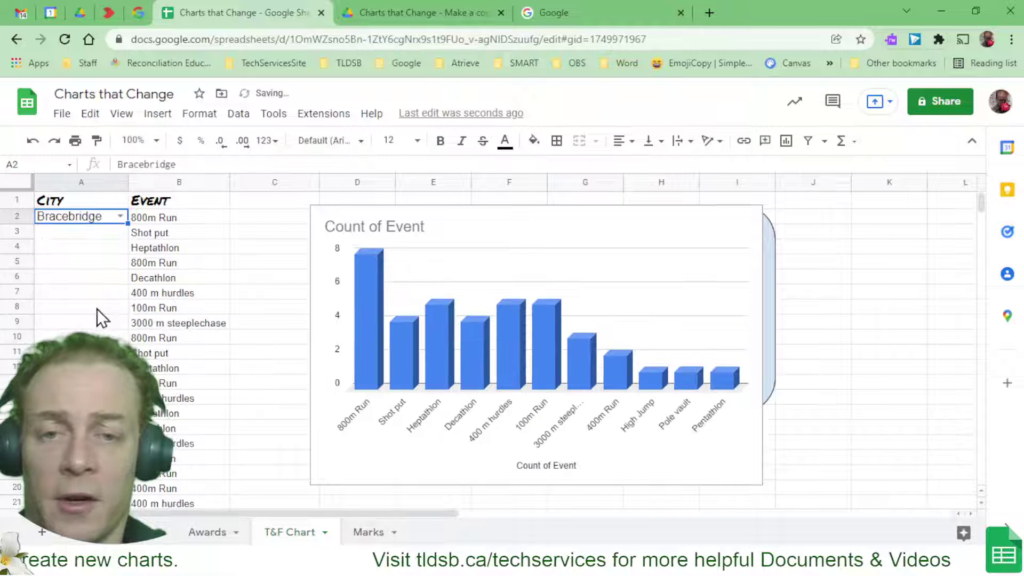
pyautogui.click(118, 217)
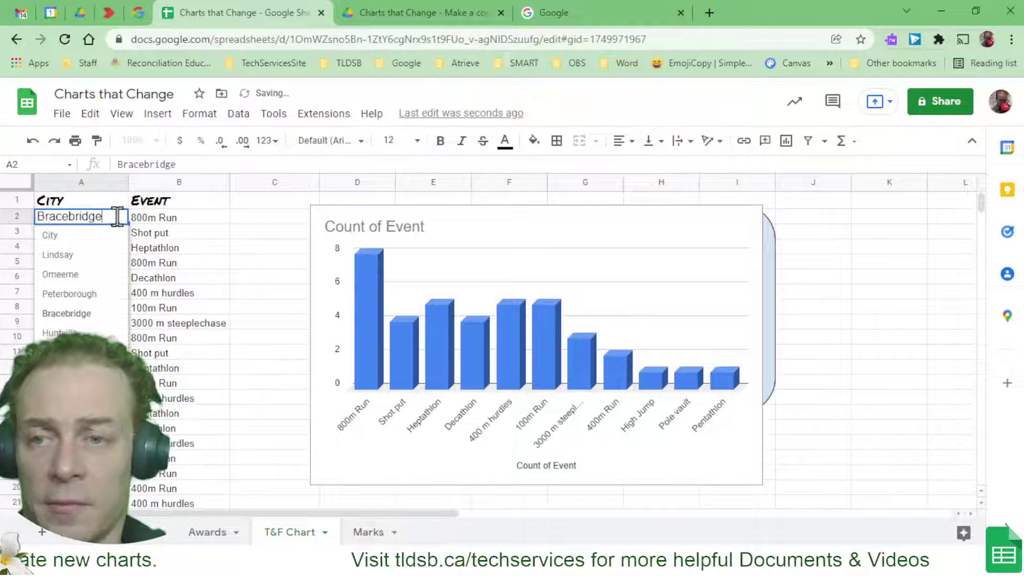
pyautogui.click(84, 331)
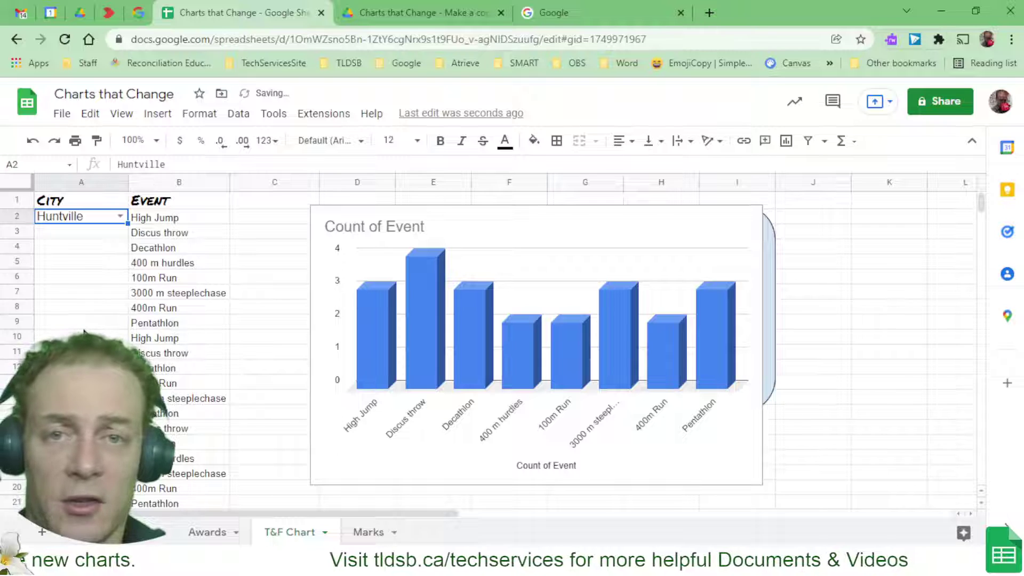
# Step: Review the Count of Event chart's menu options and its available download formats, and dismiss them without downloading
pyautogui.click(674, 222)
pyautogui.click(751, 218)
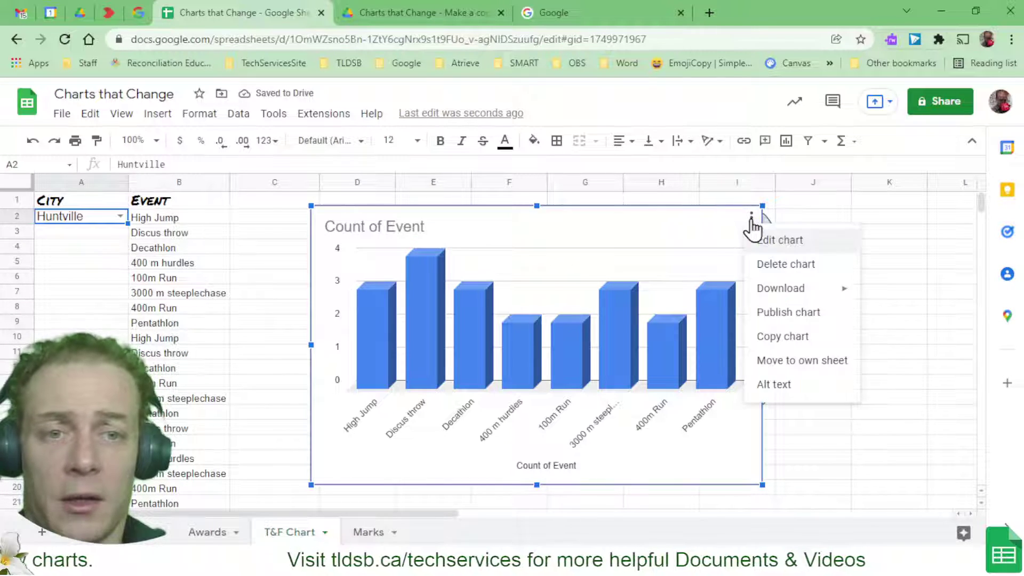
pyautogui.moveTo(780, 293)
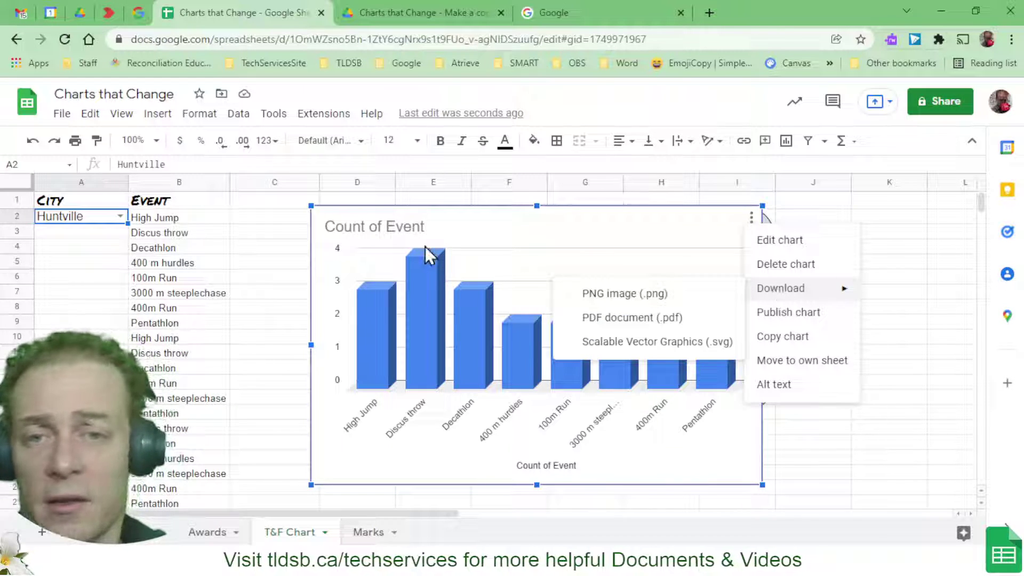
pyautogui.click(465, 216)
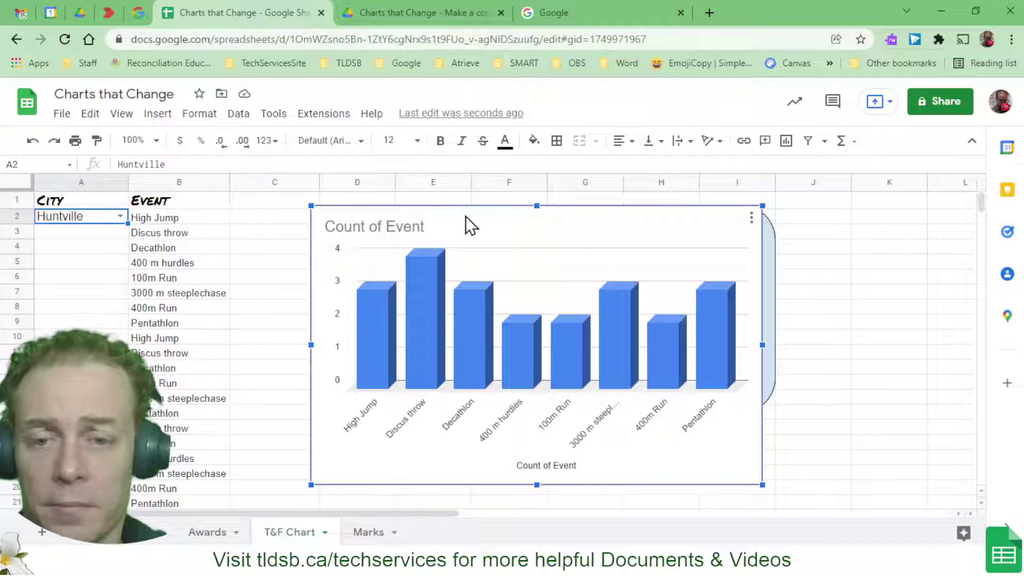
pyautogui.click(269, 252)
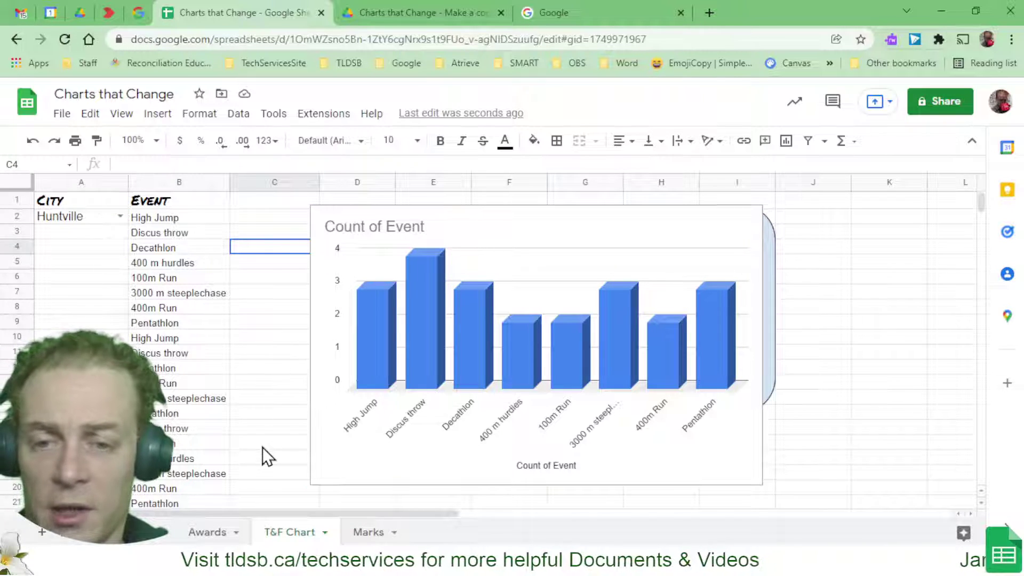
# Step: Open the Marks sheet and insert a column chart of Test 1 marks by full name from columns A and B
pyautogui.click(365, 530)
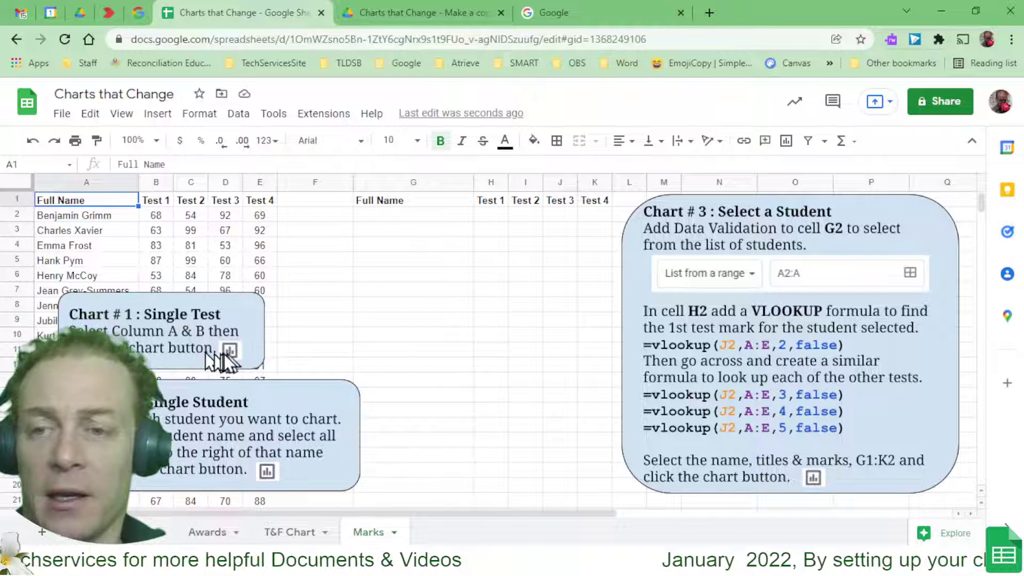
pyautogui.click(108, 181)
pyautogui.moveTo(107, 181); pyautogui.dragTo(151, 182)
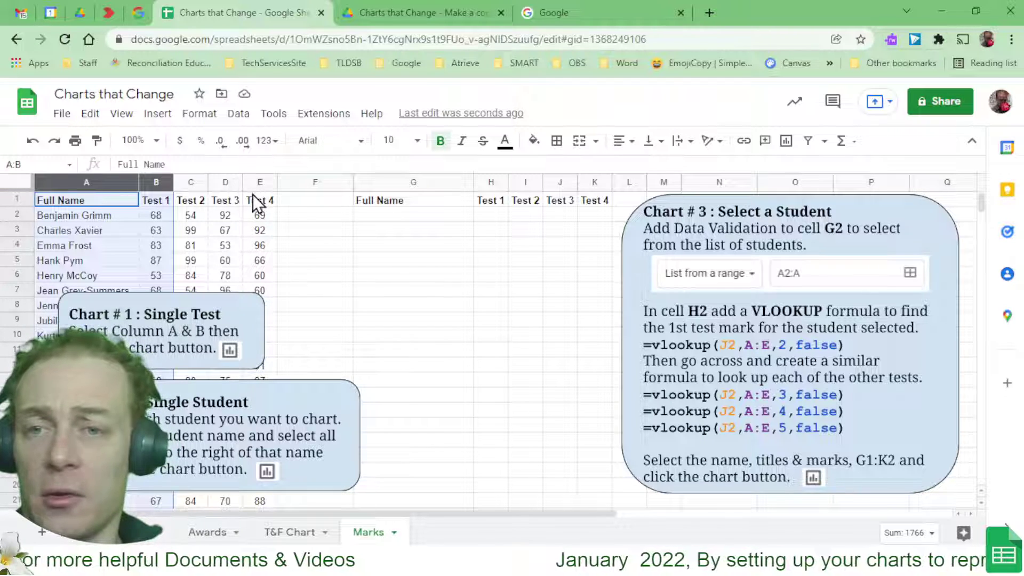
pyautogui.click(787, 141)
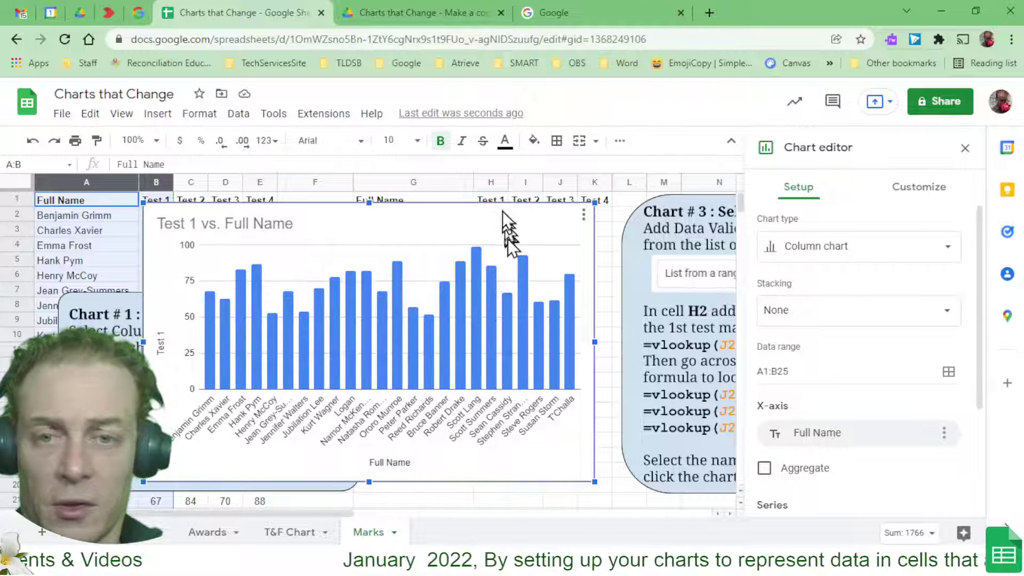
# Step: Move the Test 1 vs. Full Name chart below the instruction boxes and marks data, and close the chart editor
pyautogui.moveTo(507, 215); pyautogui.dragTo(697, 430)
pyautogui.scroll(-3, 697, 430)
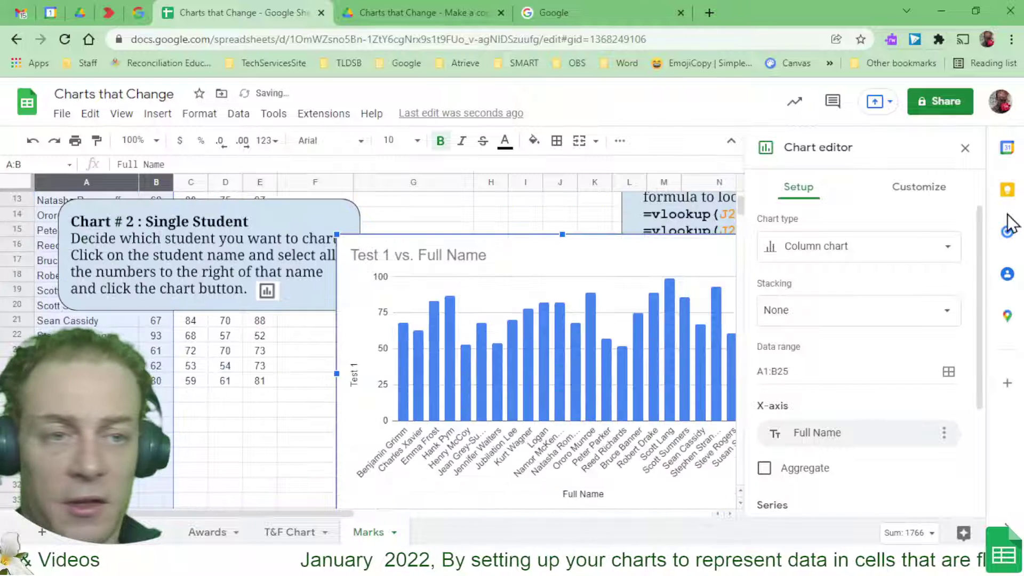
pyautogui.click(965, 149)
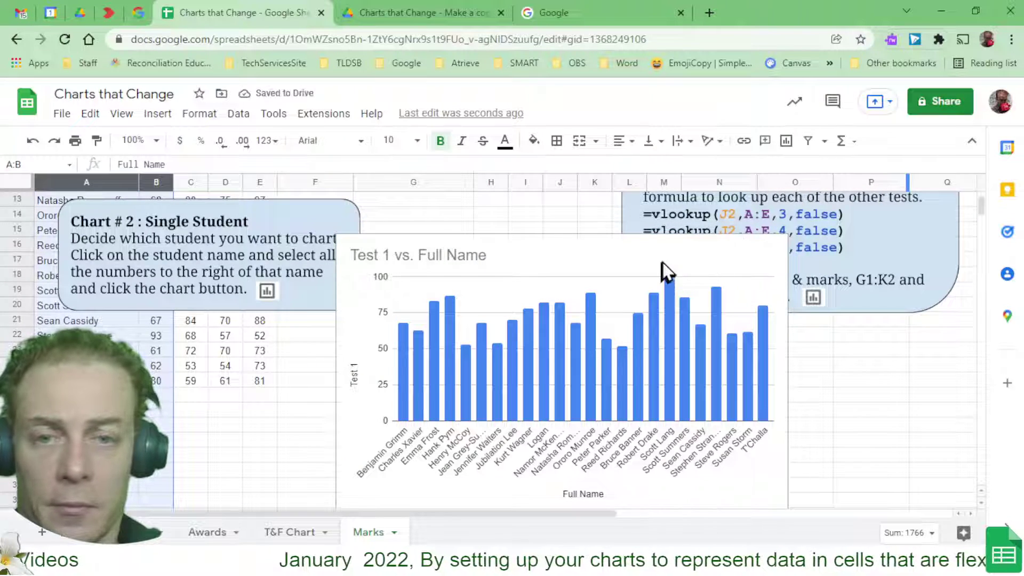
pyautogui.moveTo(662, 262); pyautogui.dragTo(352, 395)
pyautogui.scroll(-3, 354, 400)
pyautogui.scroll(8, 392, 303)
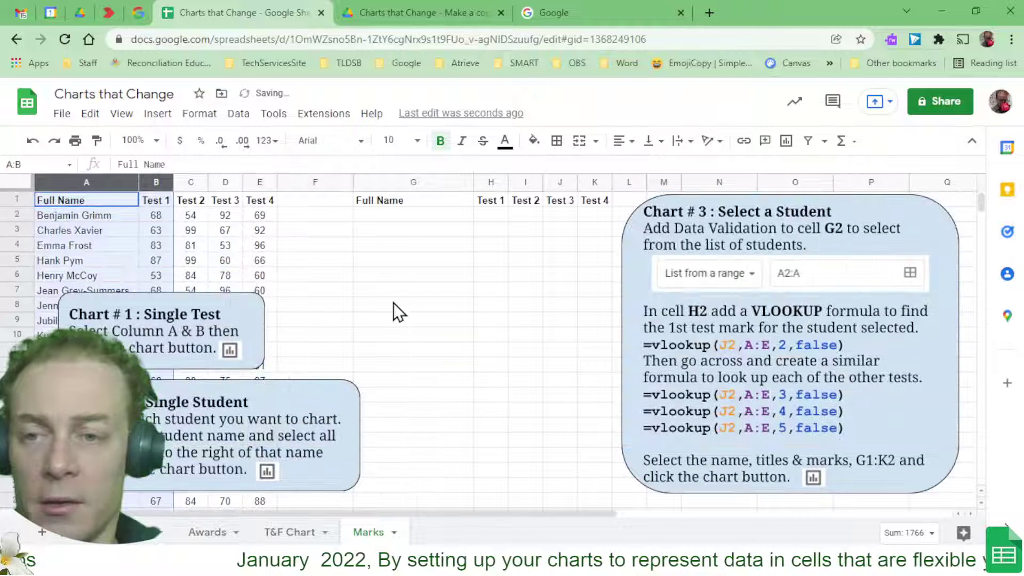
# Step: Insert a column chart of one student's four test marks from A4:E4 and move it toward column A
pyautogui.click(312, 387)
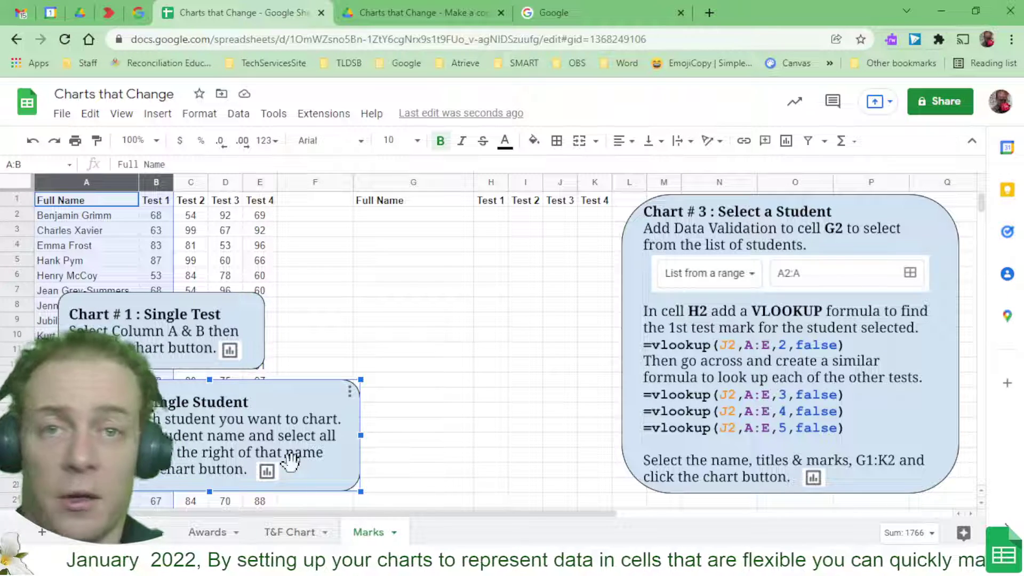
pyautogui.click(210, 229)
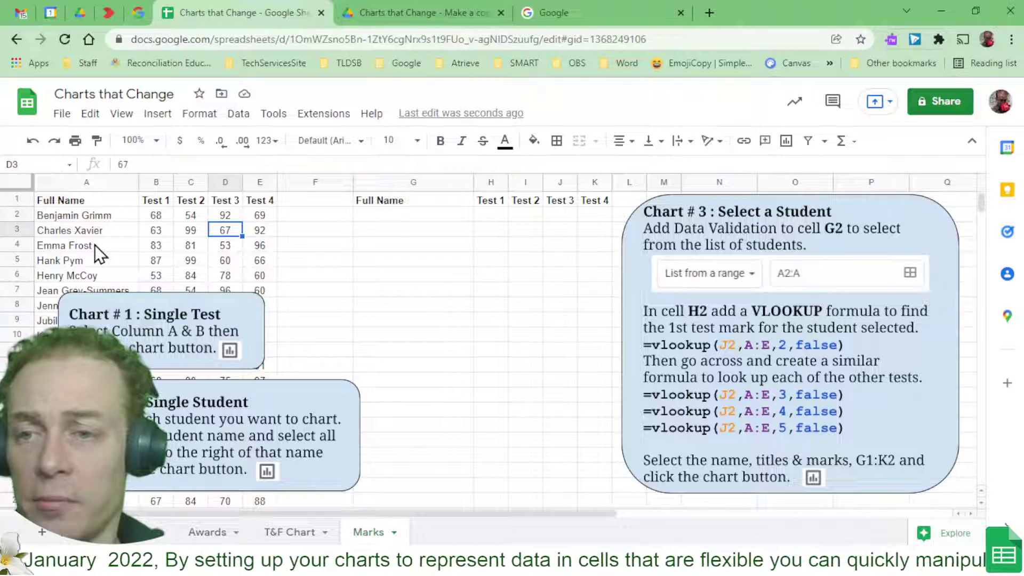
pyautogui.moveTo(90, 246); pyautogui.dragTo(252, 244)
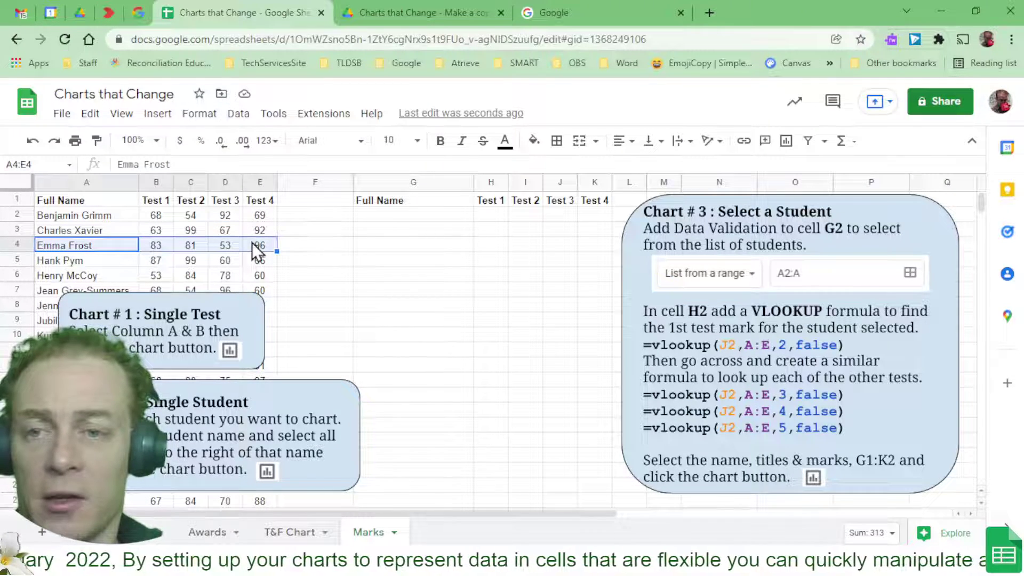
pyautogui.click(786, 141)
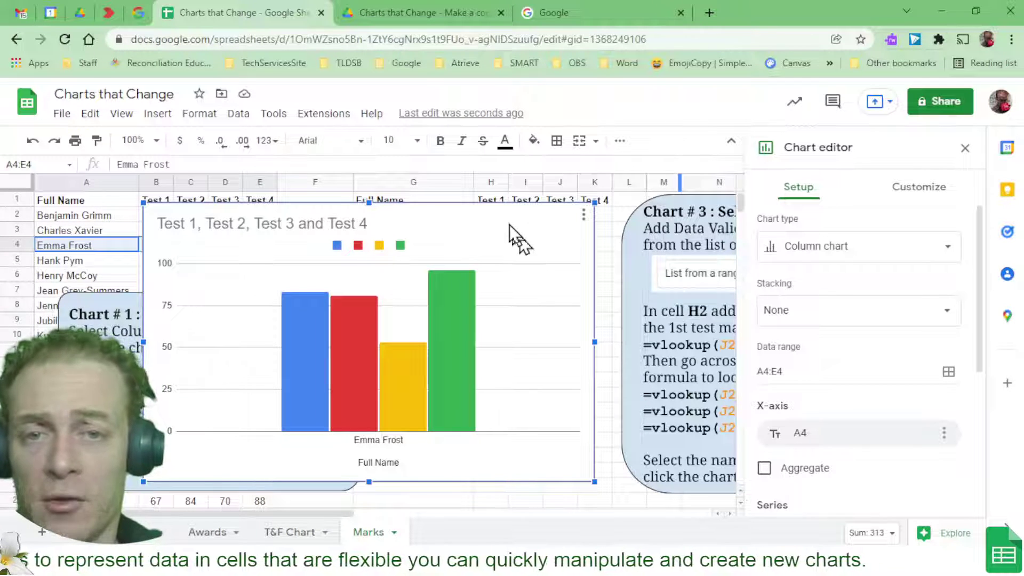
pyautogui.moveTo(499, 218); pyautogui.dragTo(395, 236)
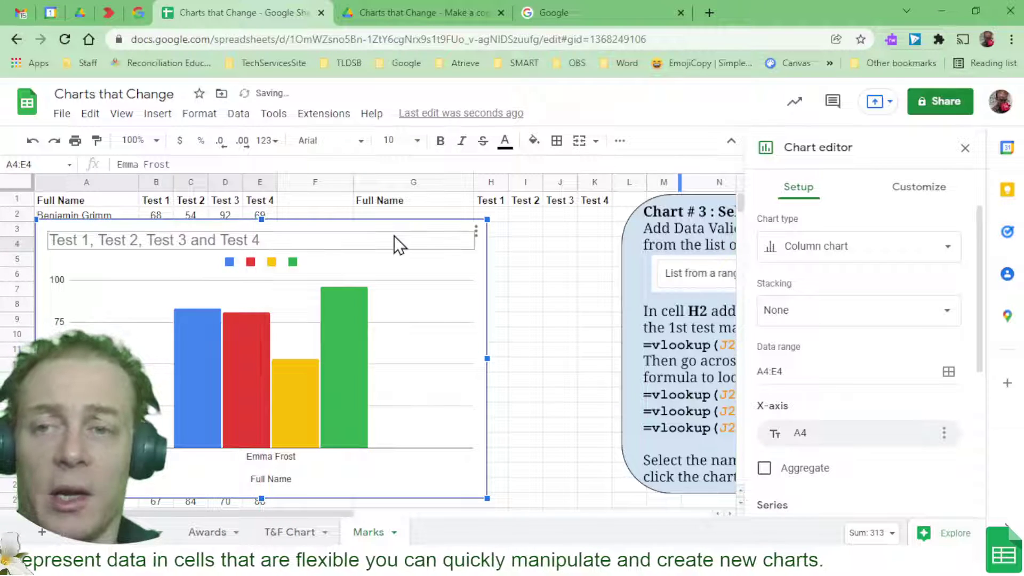
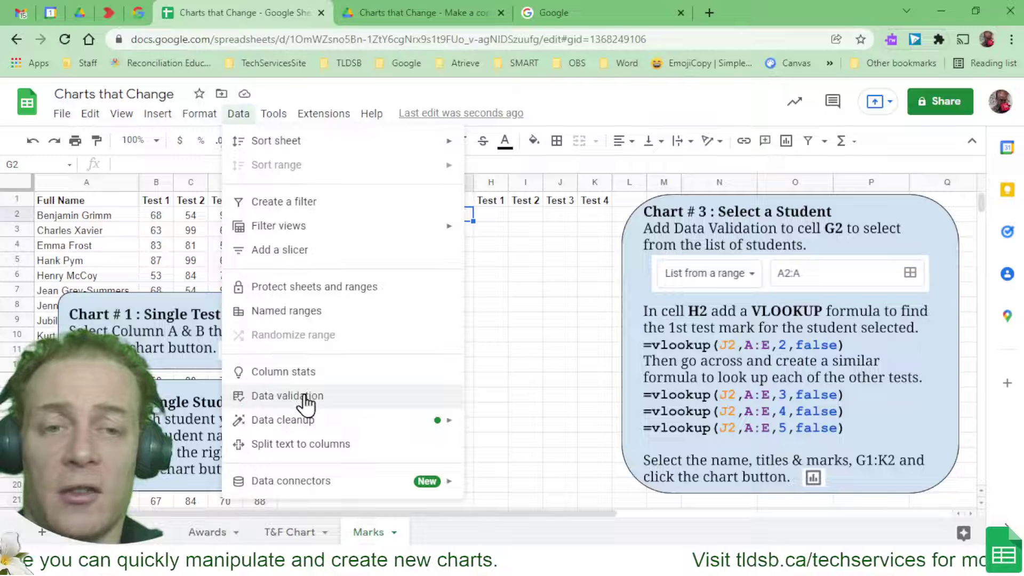
# Step: Add data validation to cell G2 using a list from the range A2:A and save it
pyautogui.click(305, 395)
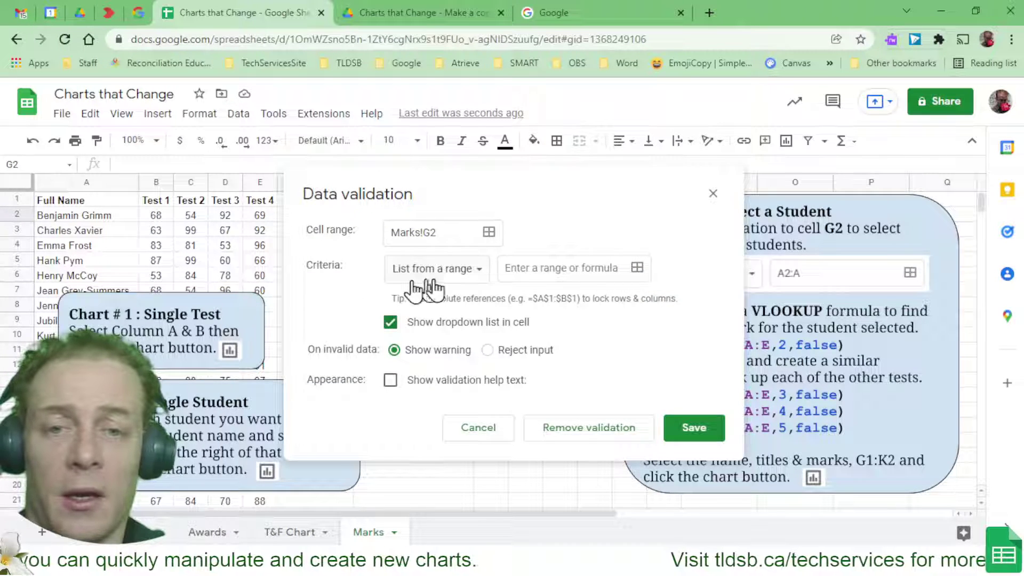
pyautogui.click(532, 272)
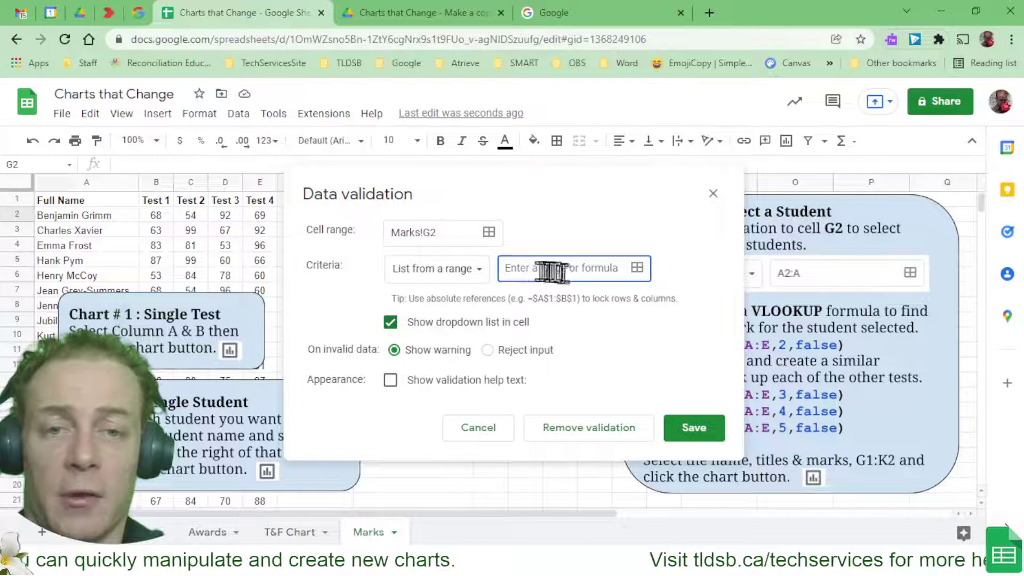
pyautogui.click(638, 270)
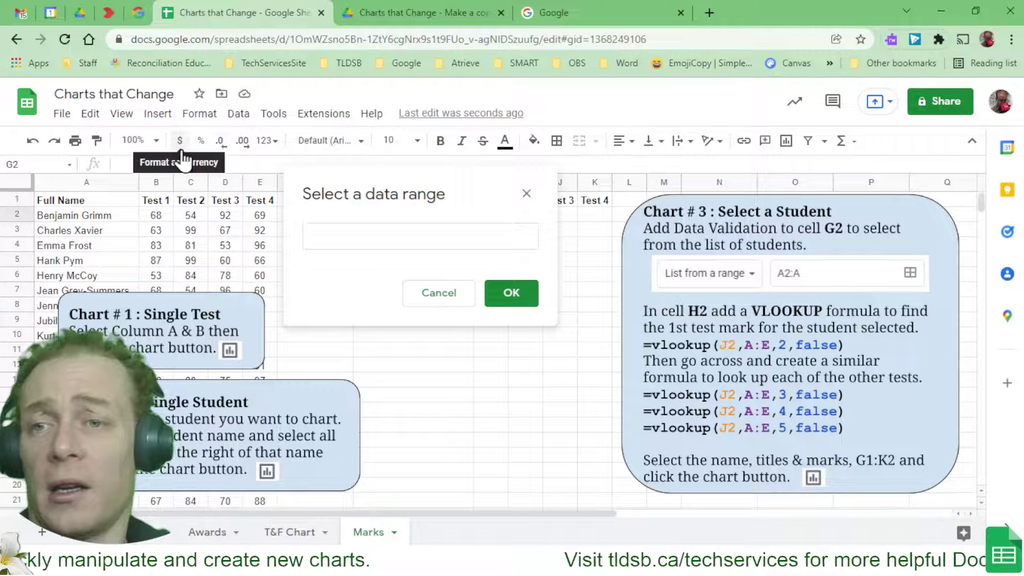
pyautogui.click(103, 183)
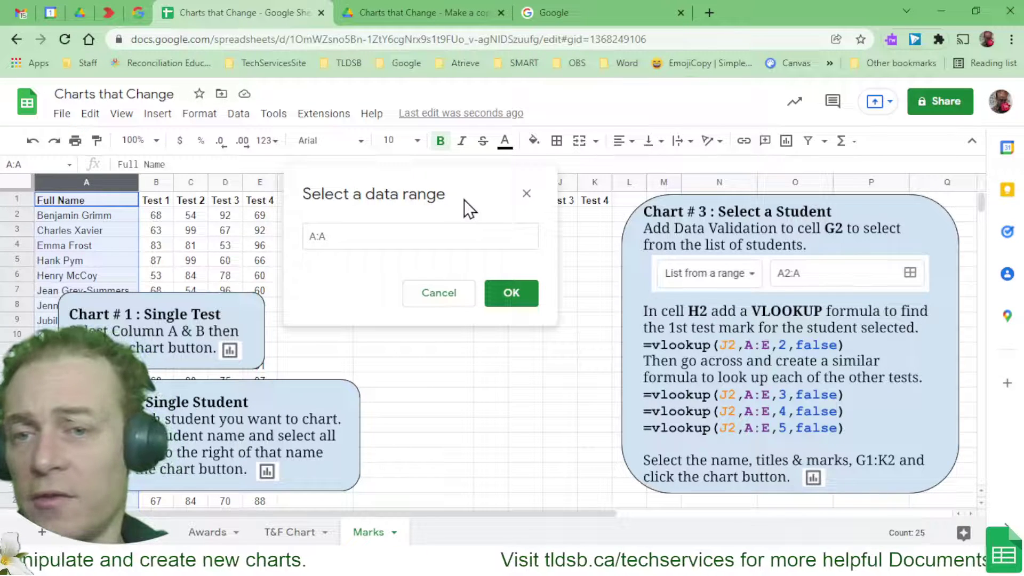
pyautogui.click(374, 236)
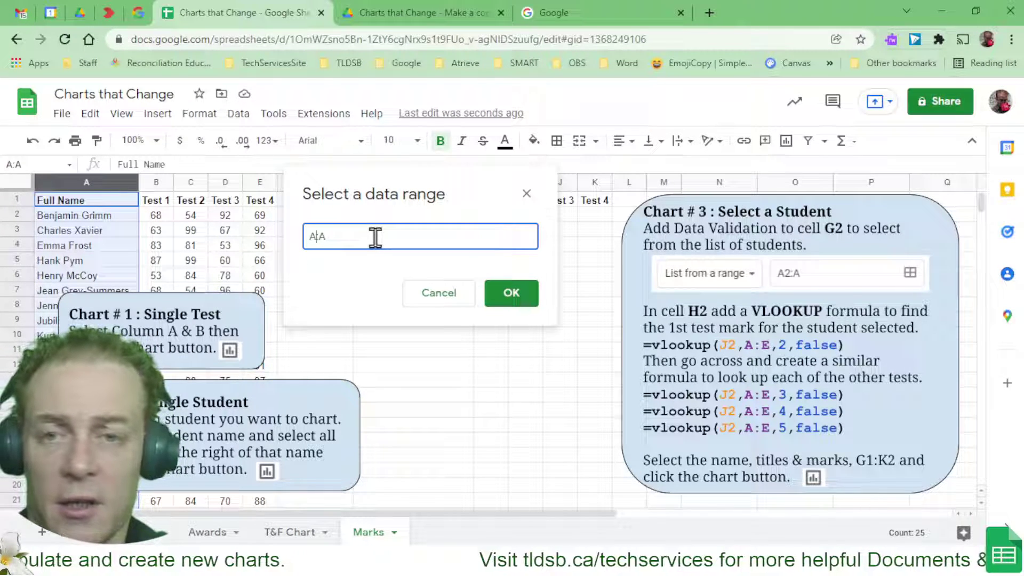
pyautogui.write('2')
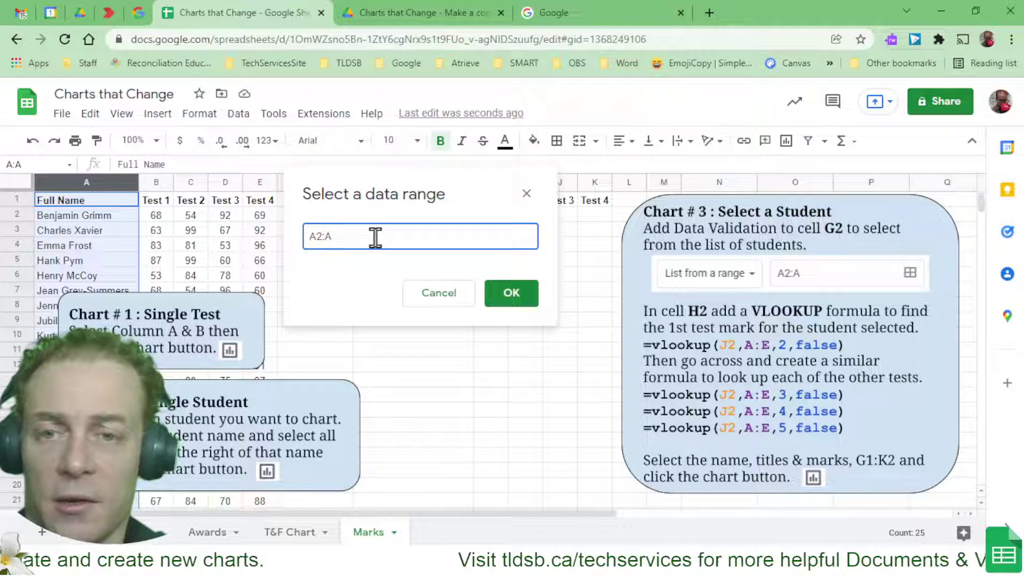
pyautogui.click(508, 293)
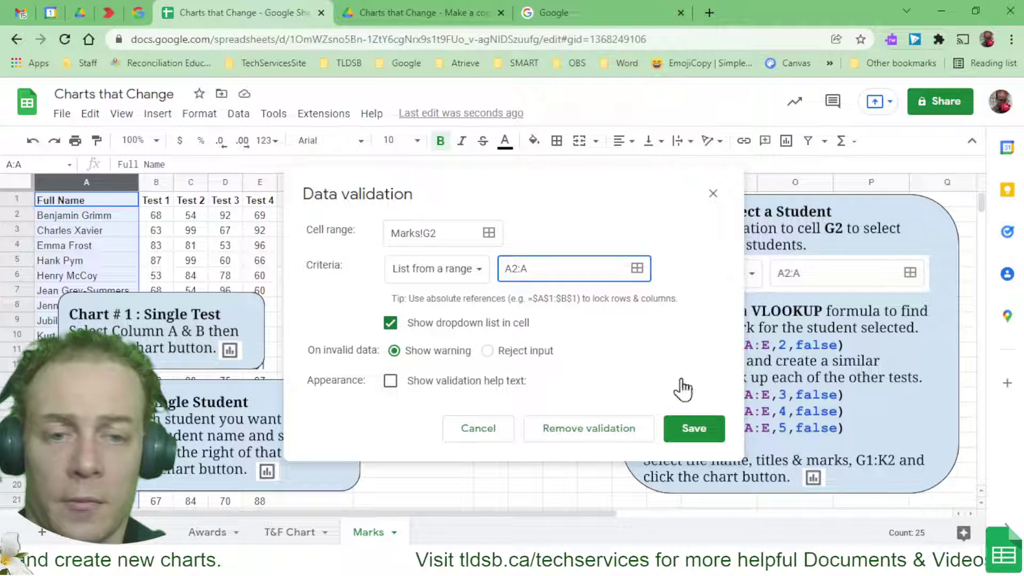
pyautogui.click(696, 430)
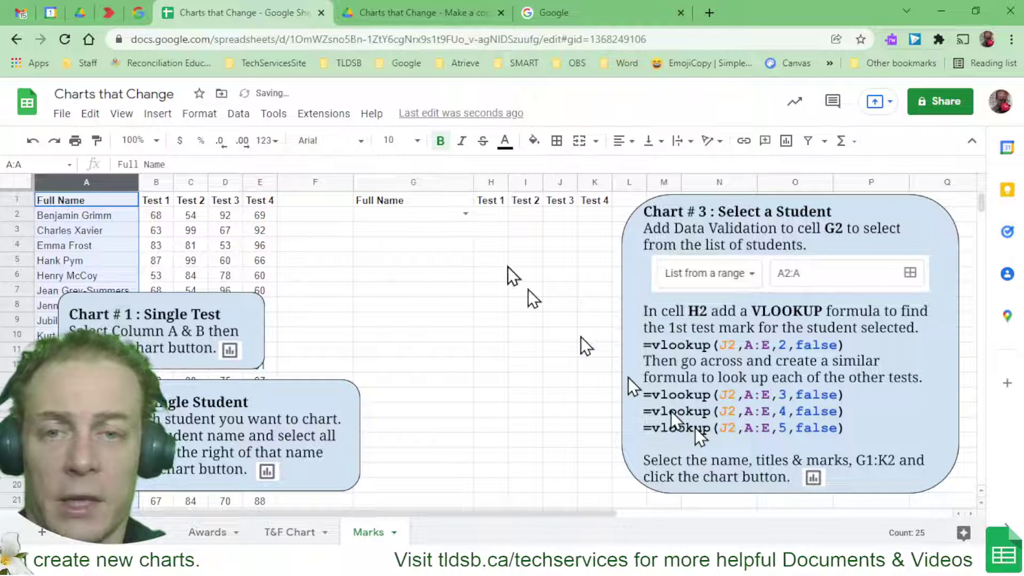
# Step: Choose the first student in the list from the drop-down in cell G2
pyautogui.click(467, 217)
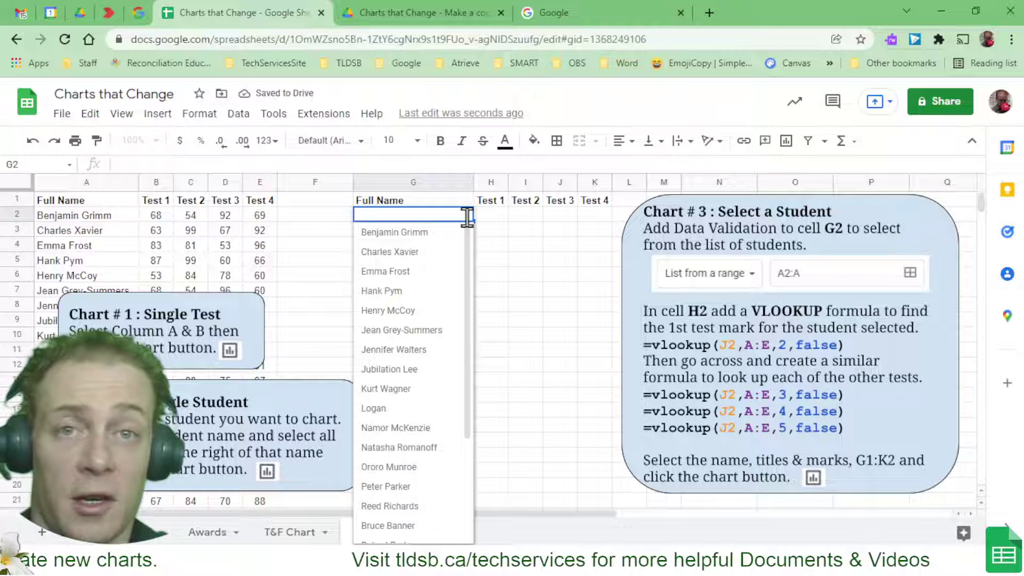
pyautogui.click(498, 215)
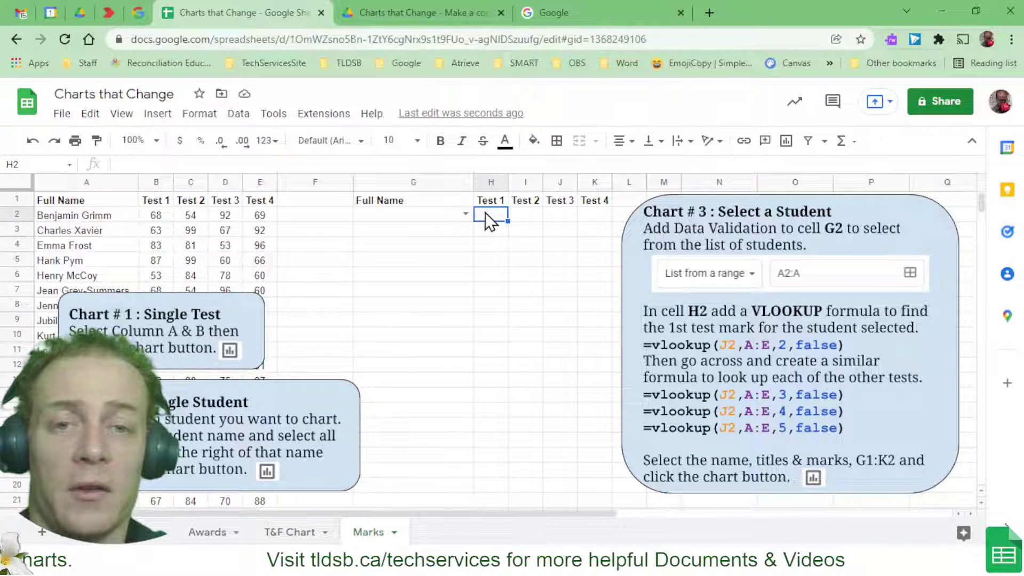
pyautogui.click(463, 216)
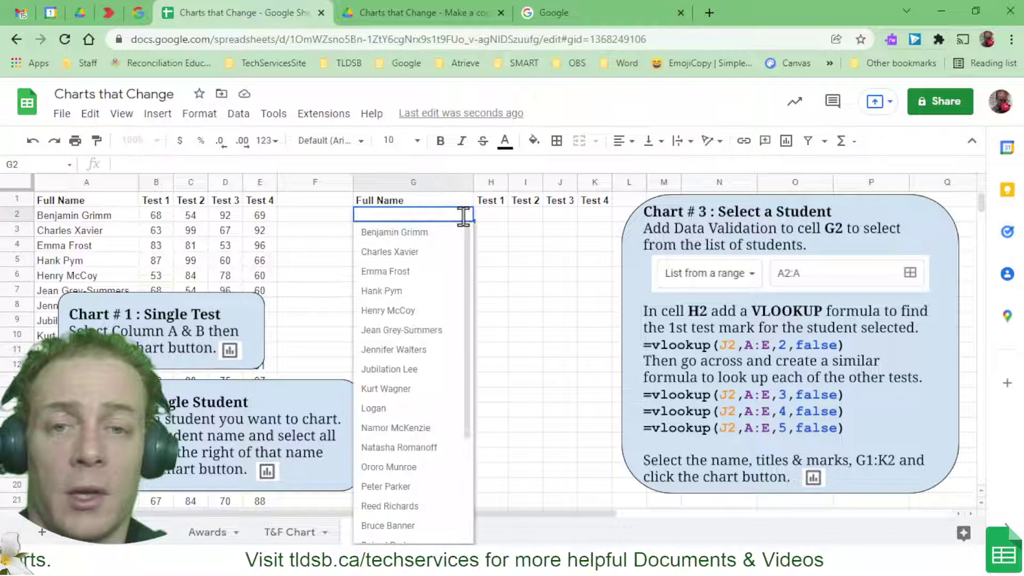
pyautogui.click(489, 216)
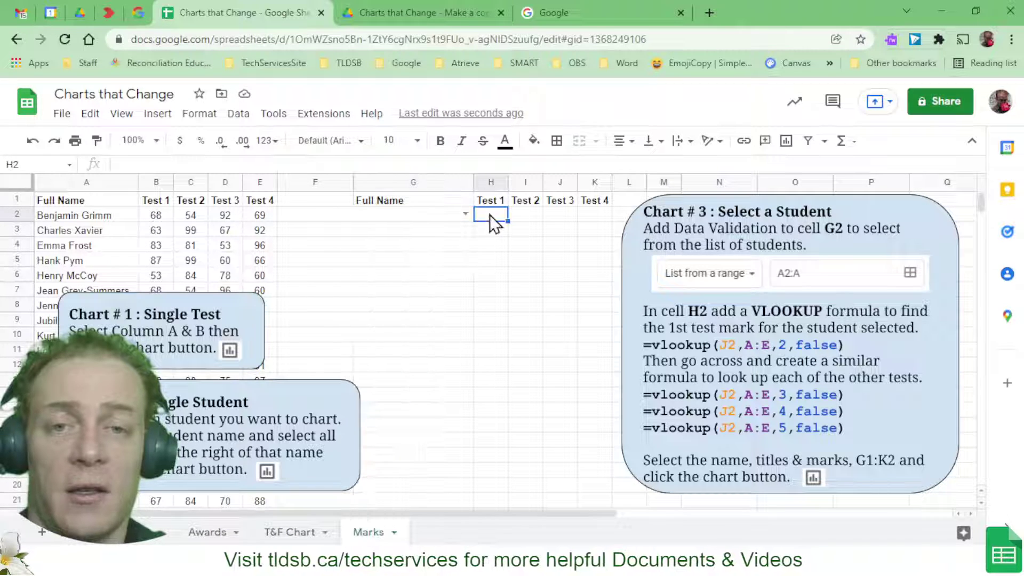
pyautogui.click(462, 212)
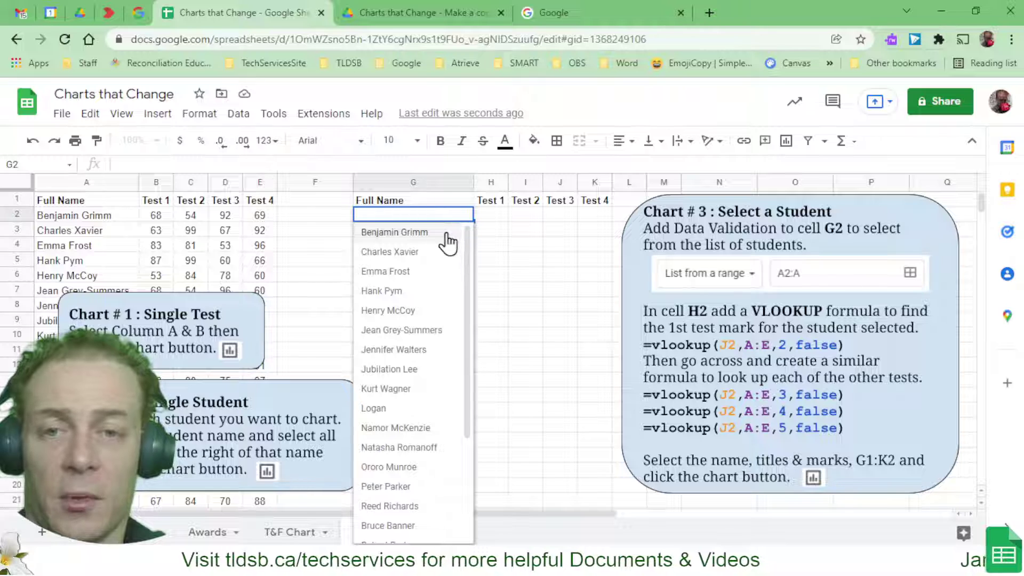
pyautogui.click(448, 235)
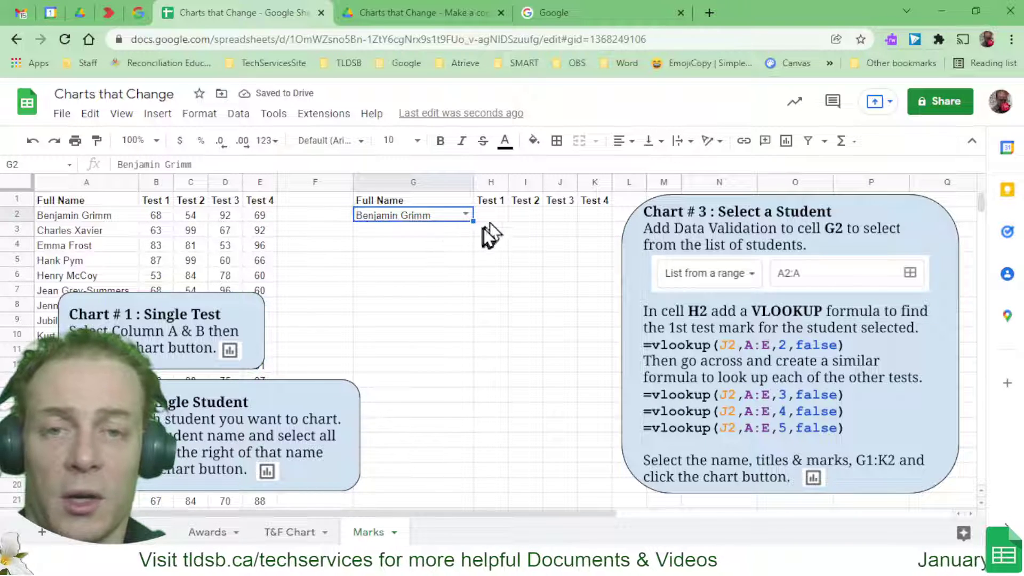
# Step: Start a VLOOKUP formula in cell H2 with the selected student's name in G2 as the search key
pyautogui.click(497, 216)
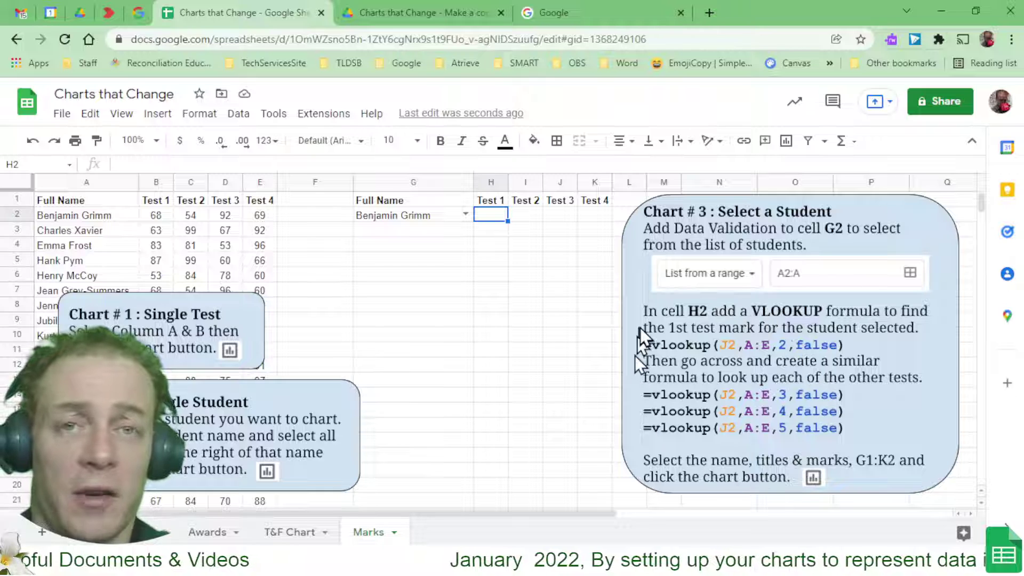
pyautogui.click(88, 214)
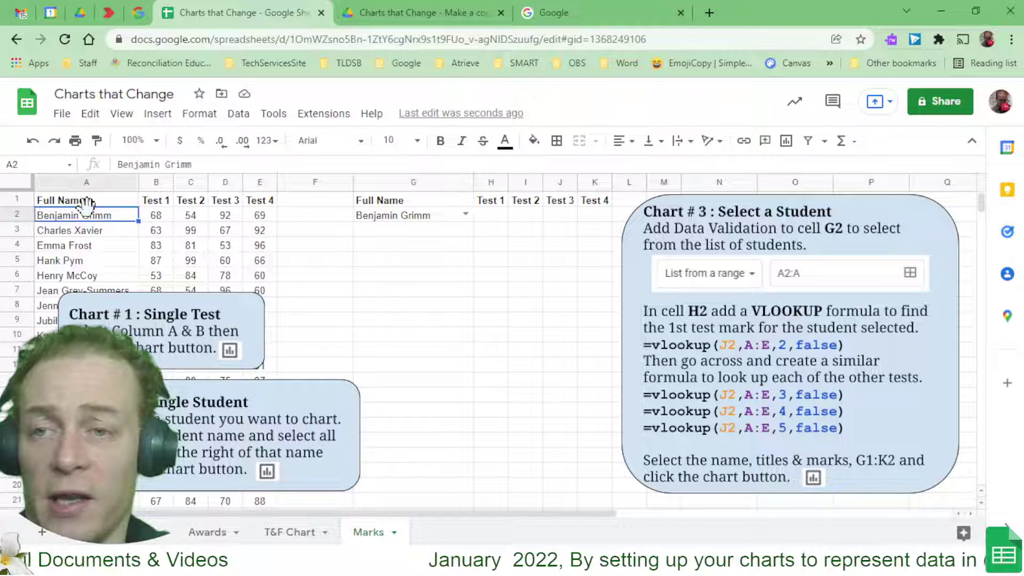
pyautogui.moveTo(163, 217); pyautogui.dragTo(251, 218)
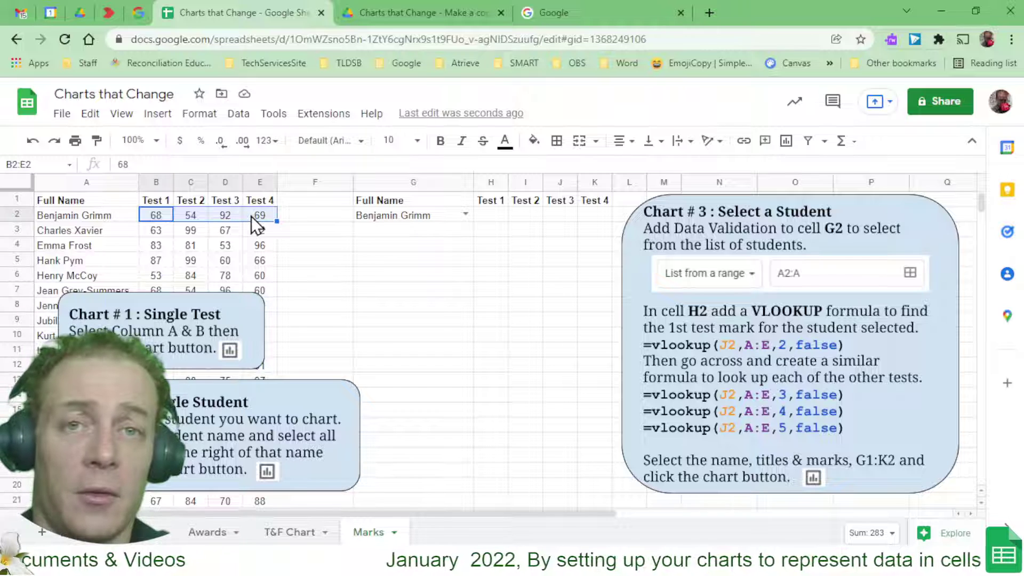
pyautogui.click(492, 213)
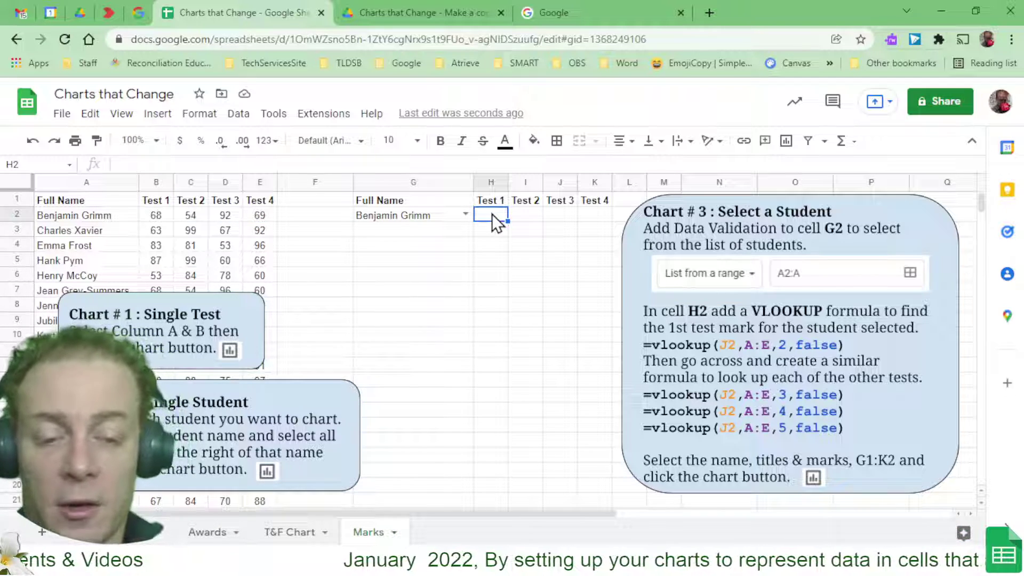
pyautogui.write('=vl')
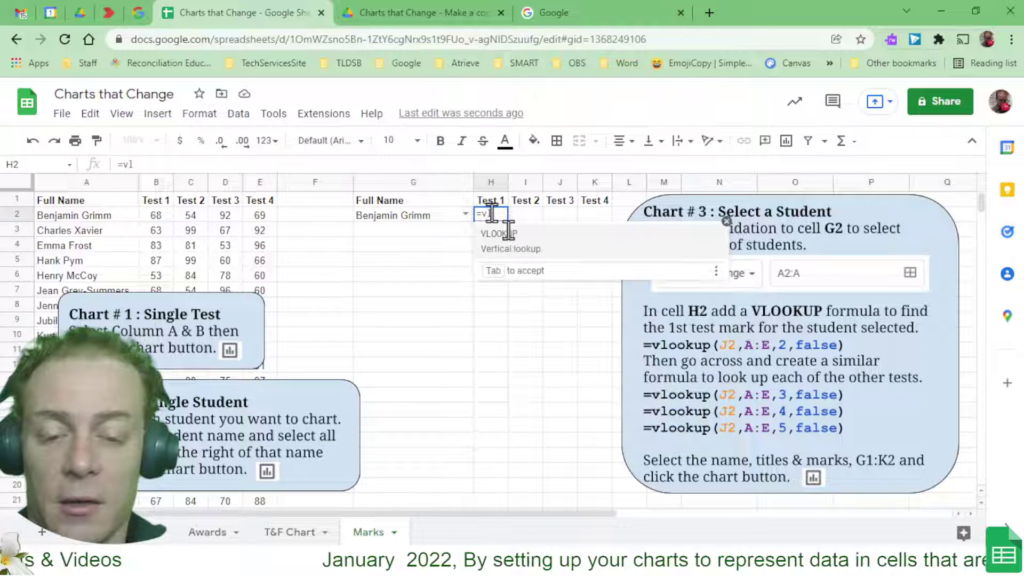
pyautogui.write('ookup(')
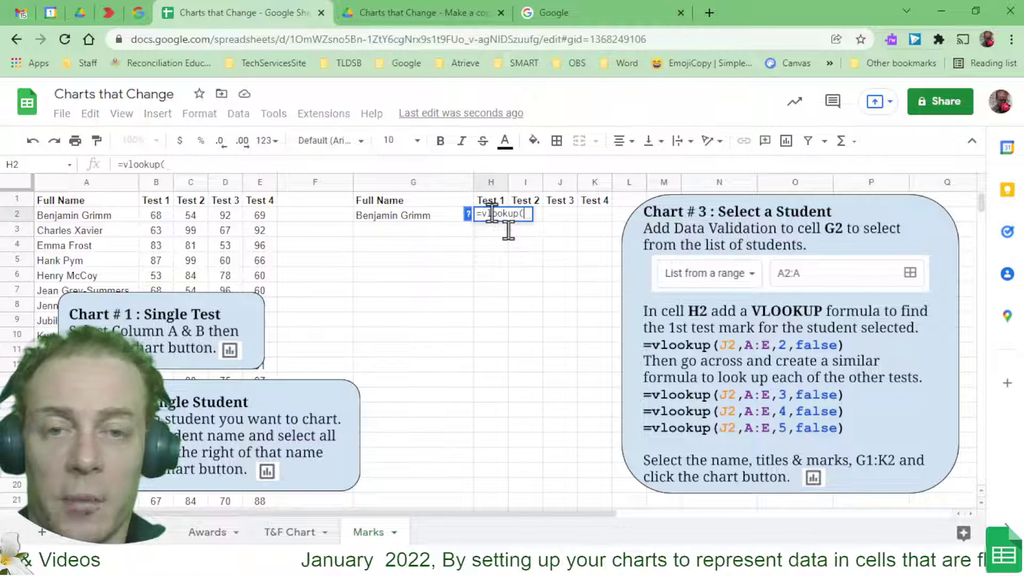
pyautogui.click(467, 213)
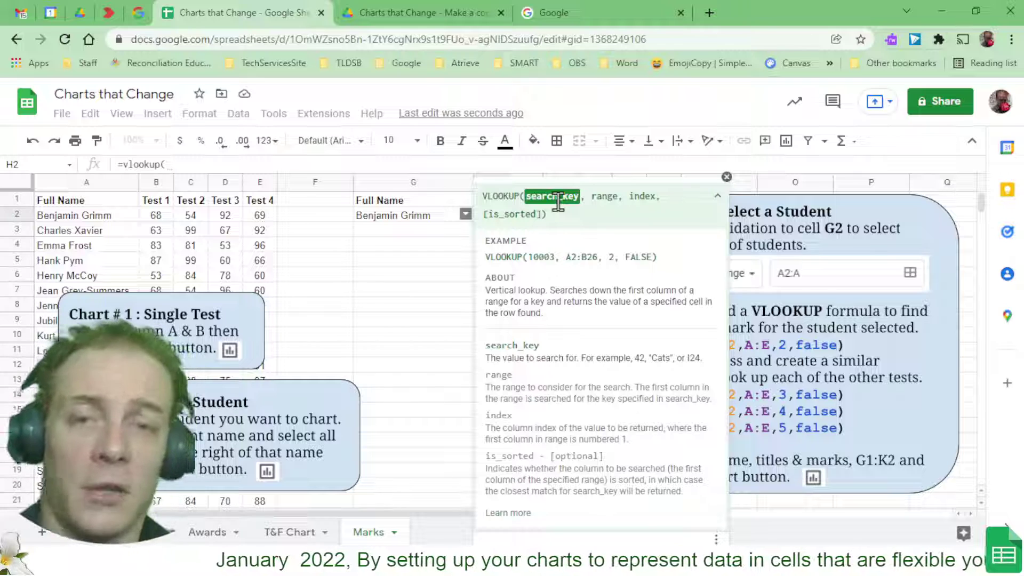
pyautogui.click(434, 217)
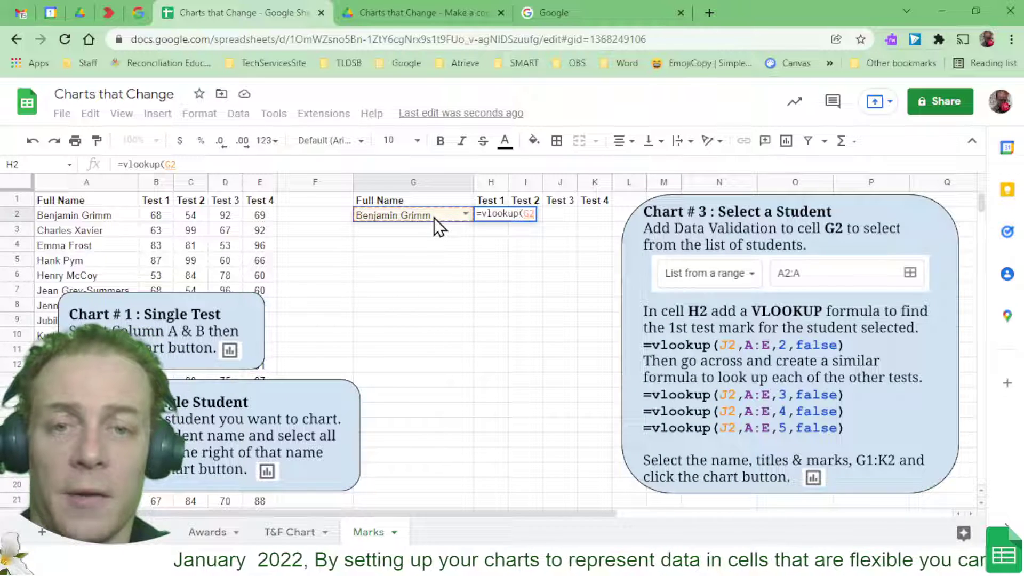
pyautogui.write(',')
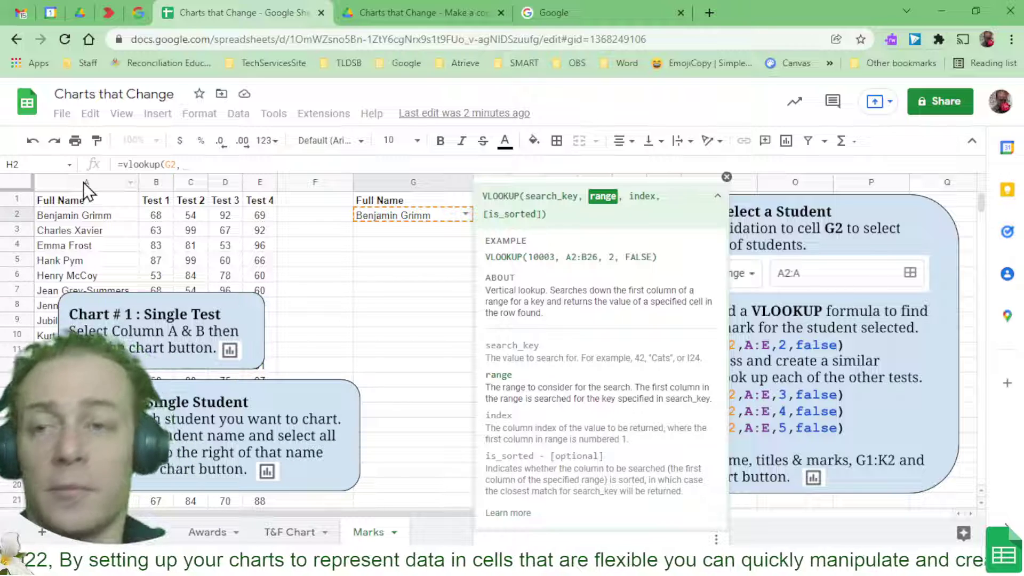
# Step: Complete the H2 VLOOKUP formula with columns A:E as the range, index 2 and false for is_sorted
pyautogui.moveTo(84, 182); pyautogui.dragTo(255, 181)
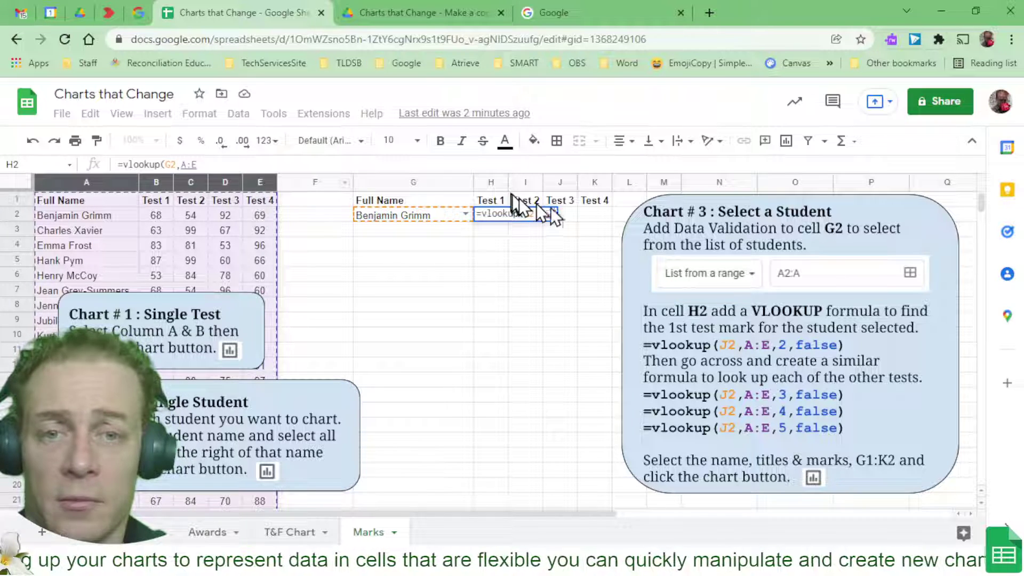
pyautogui.click(239, 163)
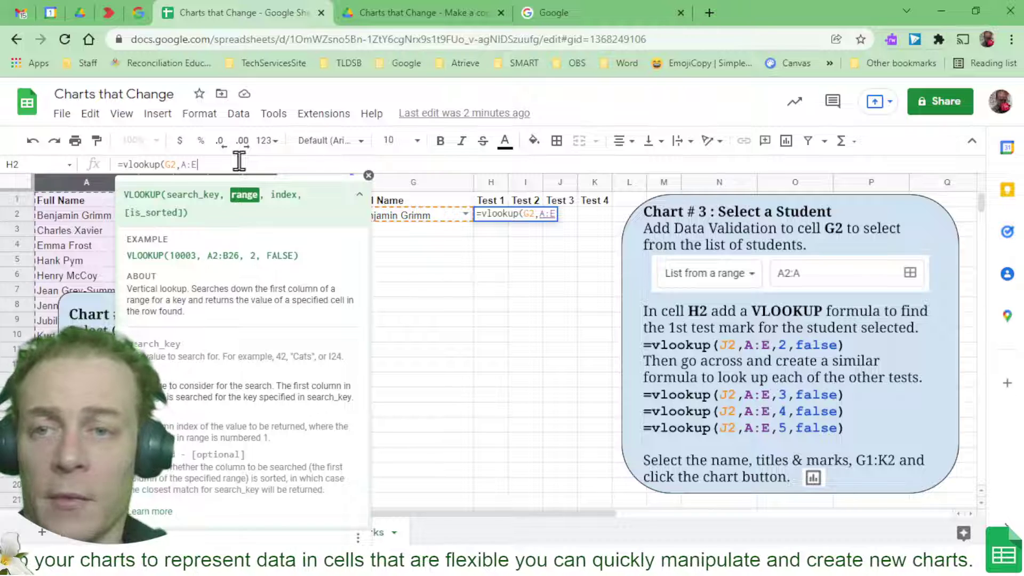
pyautogui.write(',')
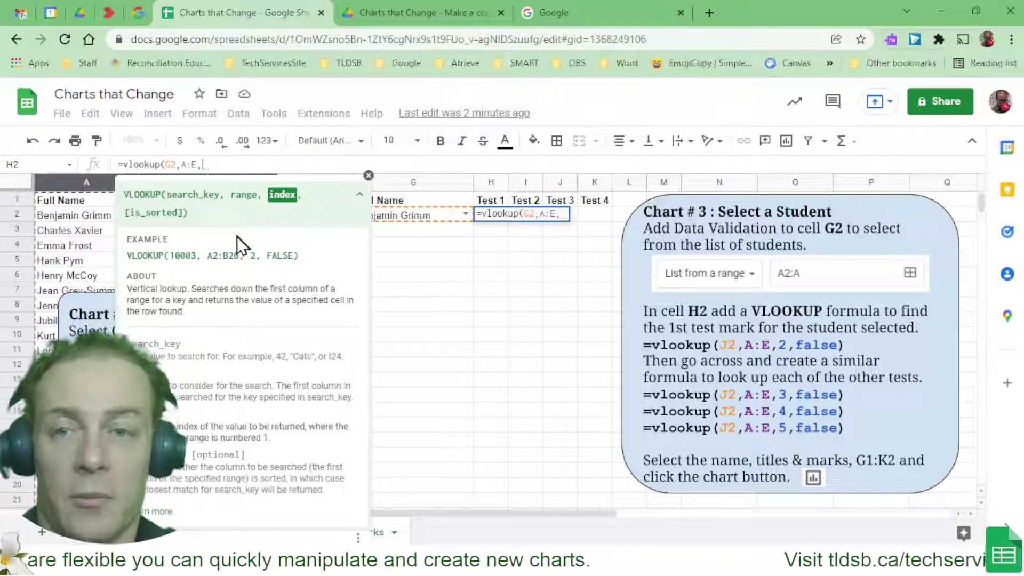
pyautogui.click(369, 176)
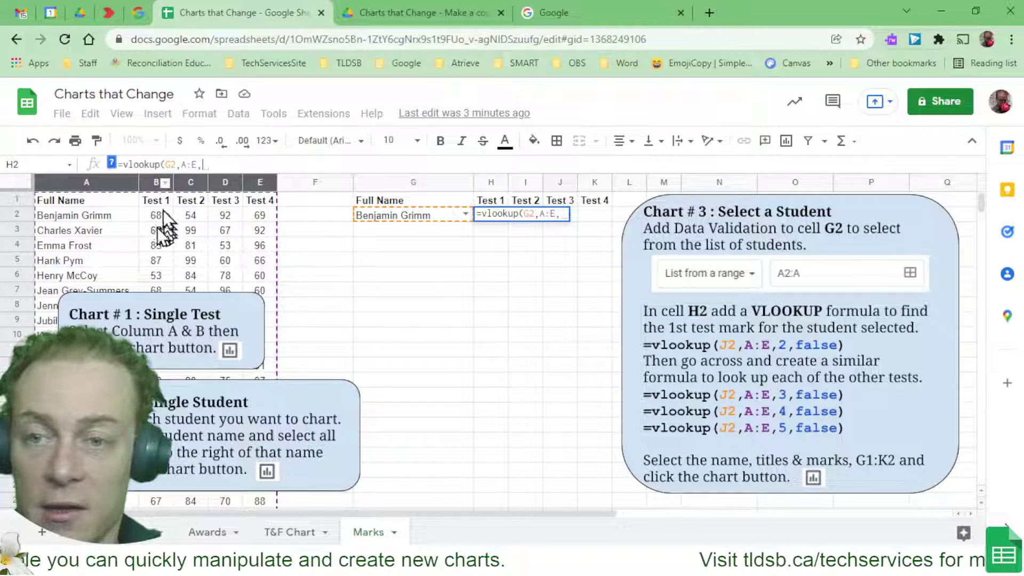
pyautogui.write('2,')
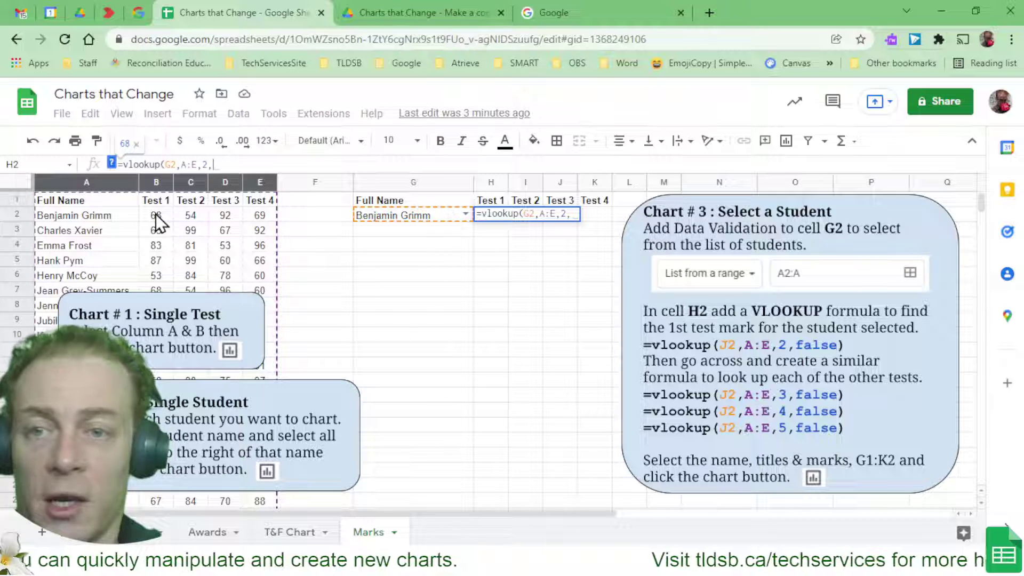
pyautogui.click(111, 163)
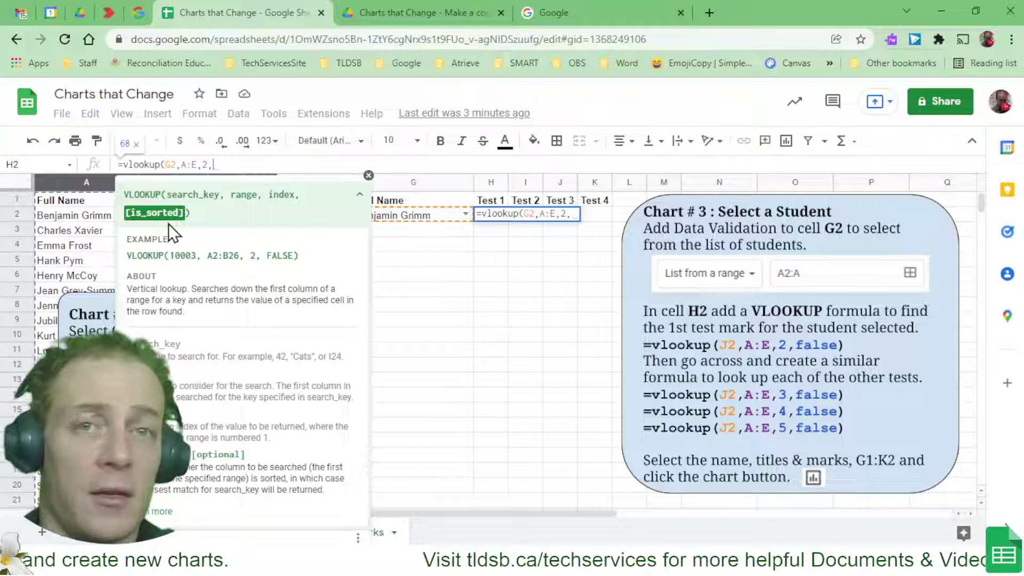
pyautogui.write('false)')
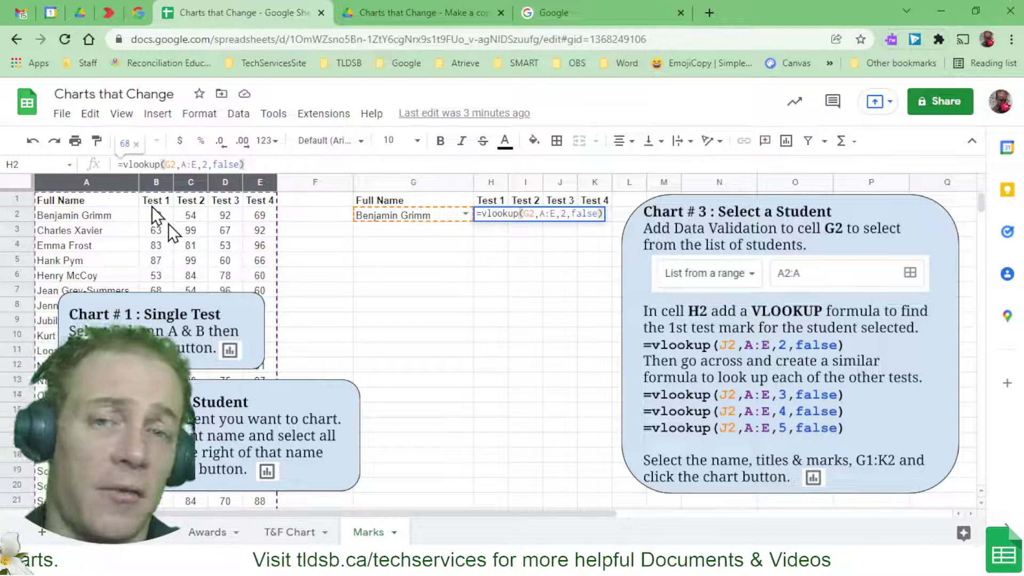
pyautogui.press('Return')
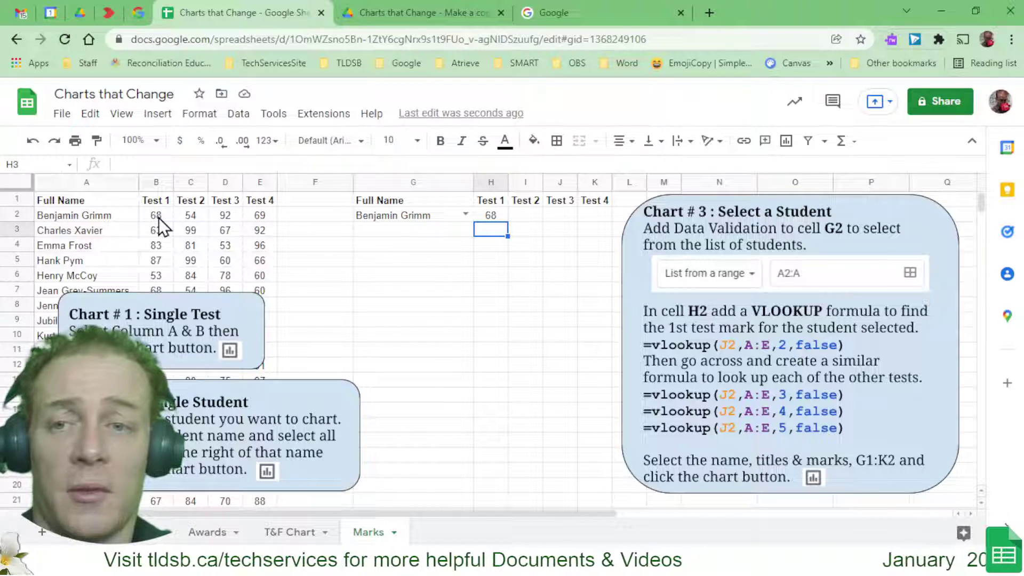
# Step: Copy the full formula text =vlookup(G2,A:E,2,false) from H2 and paste it into the Test 2 cell I2
pyautogui.click(498, 214)
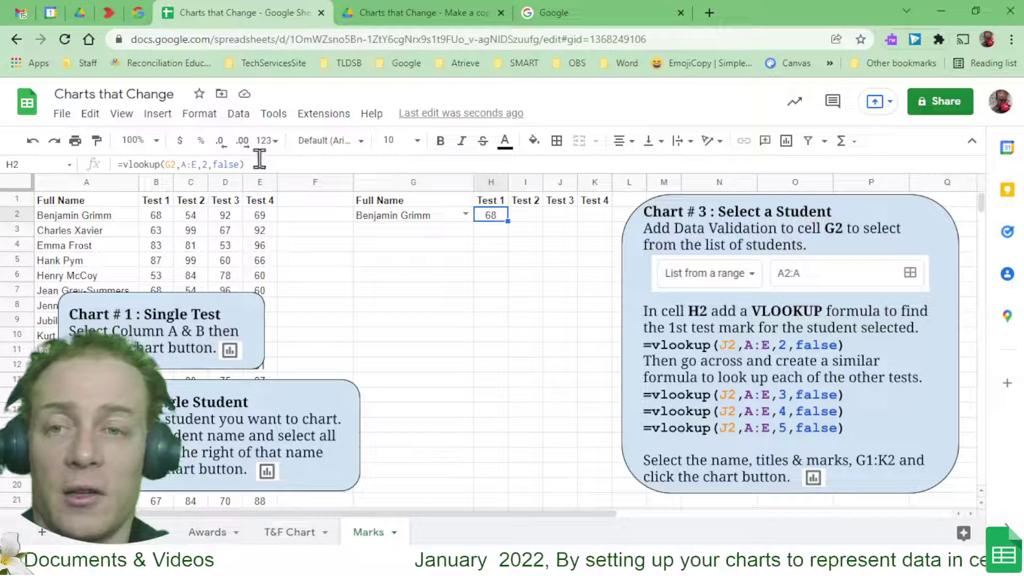
pyautogui.moveTo(260, 159); pyautogui.dragTo(82, 159)
pyautogui.hotkey('ctrl', 'c')
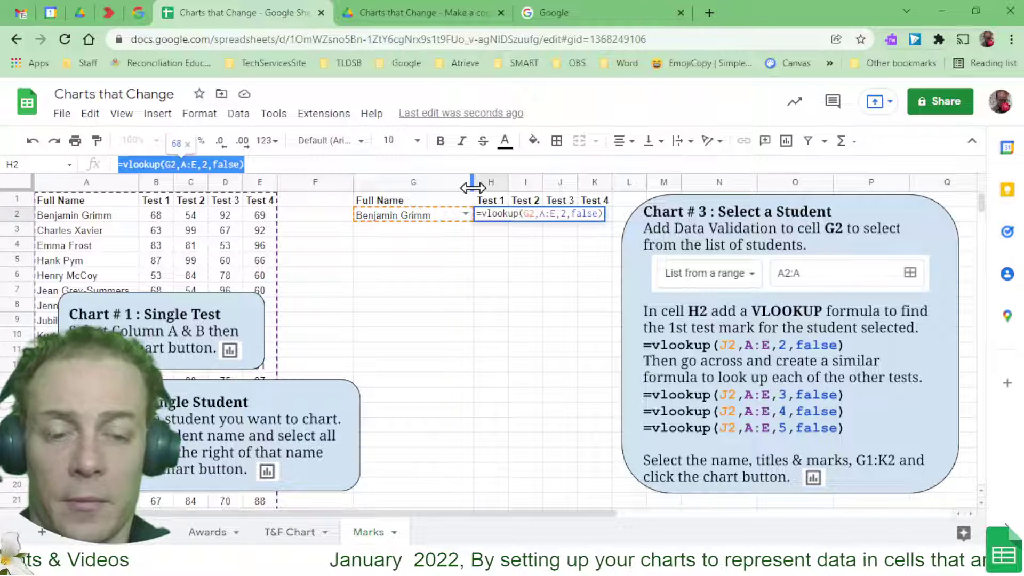
pyautogui.press('Return')
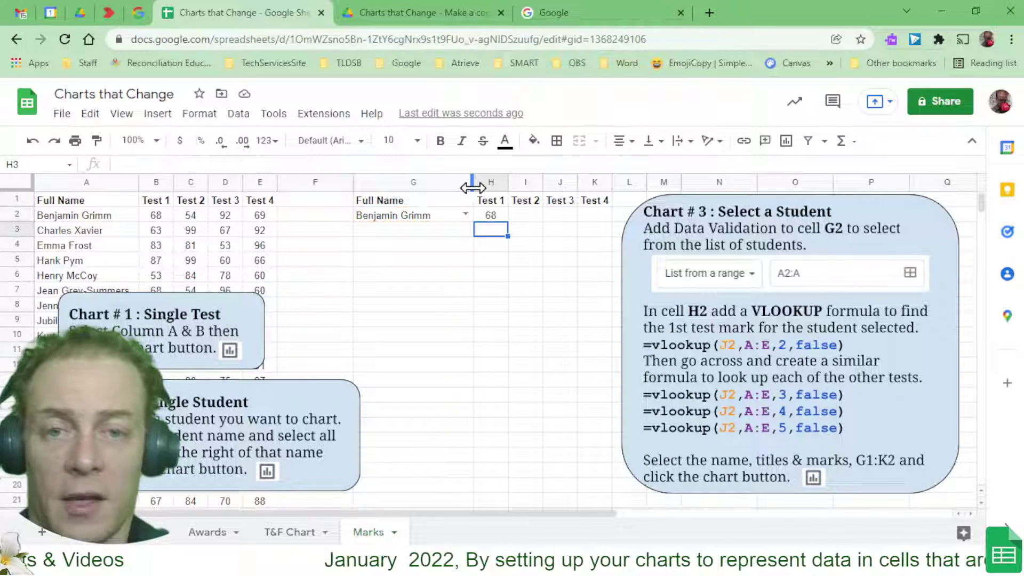
pyautogui.click(524, 214)
pyautogui.rightClick(525, 213)
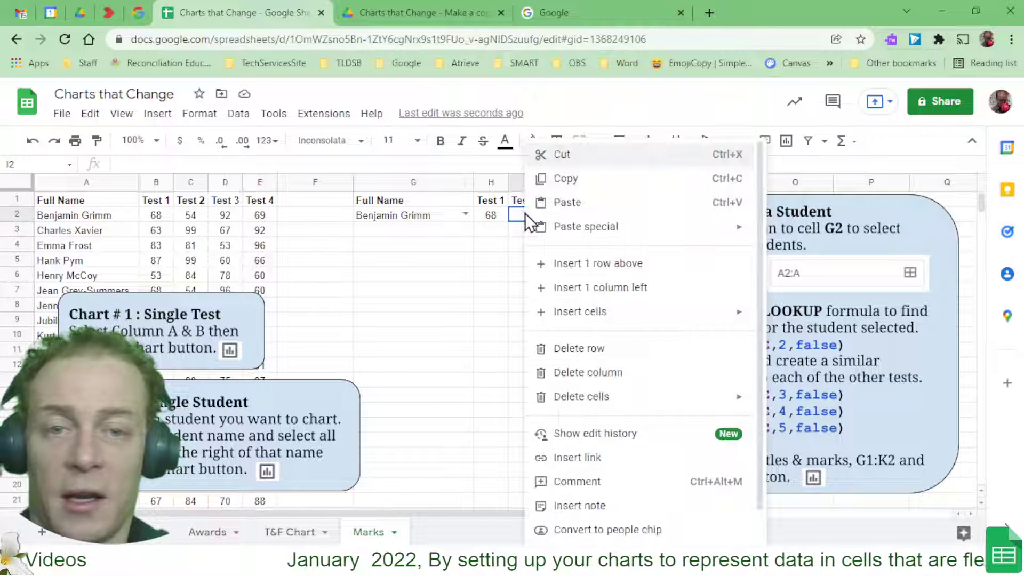
pyautogui.click(545, 203)
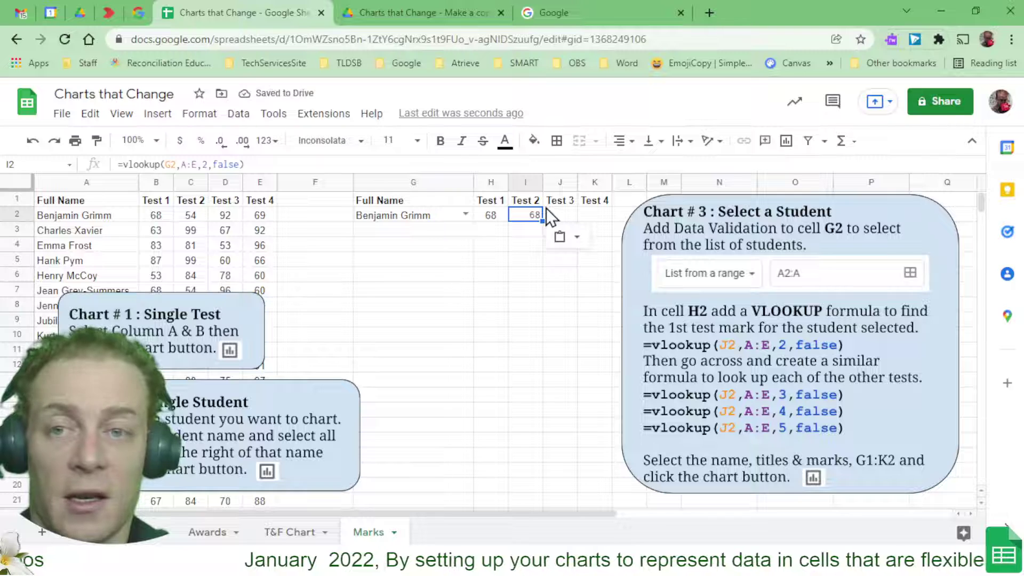
# Step: Change the column index in the I2 VLOOKUP formula to 3
pyautogui.click(207, 166)
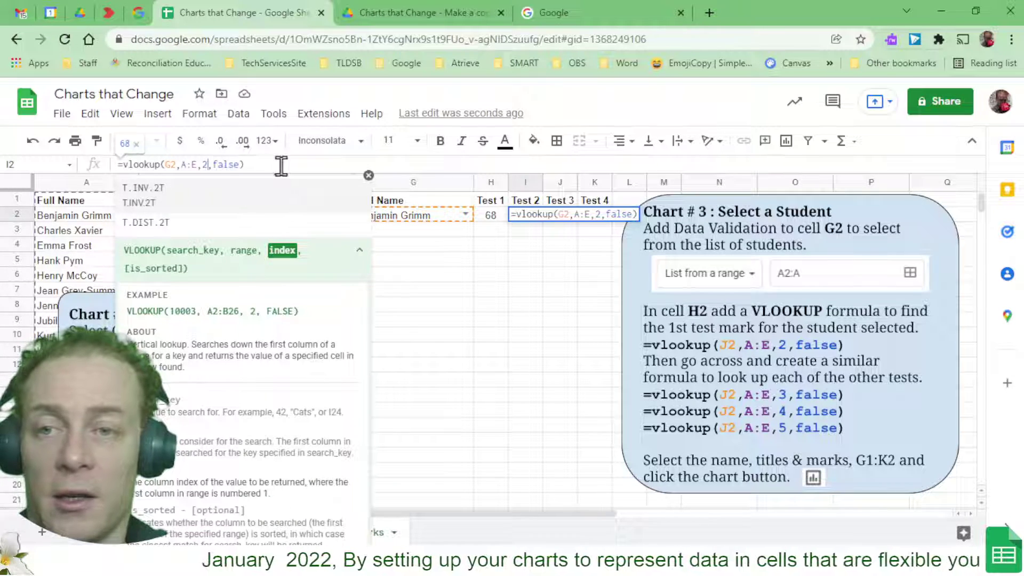
pyautogui.press('BackSpace')
pyautogui.write('3')
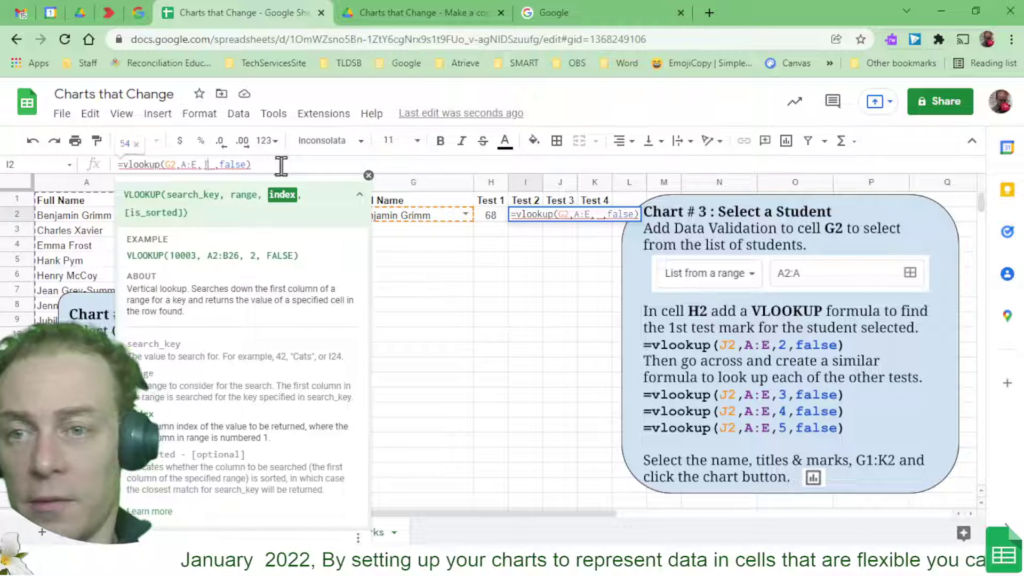
pyautogui.press('Return')
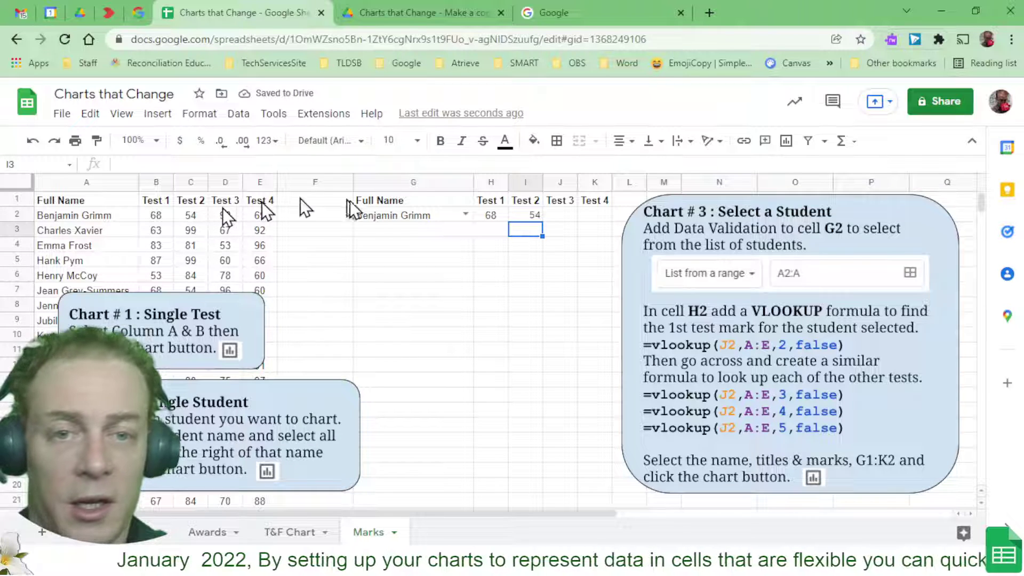
# Step: Paste the copied VLOOKUP formula into the Test 3 cell J2 and set its column index to 4
pyautogui.click(554, 213)
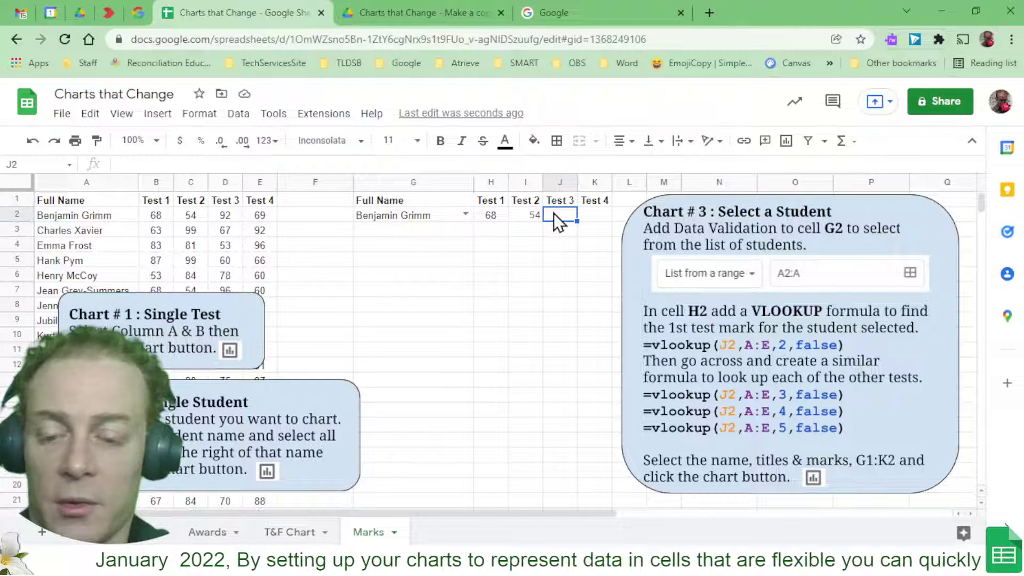
pyautogui.hotkey('ctrl', 'v')
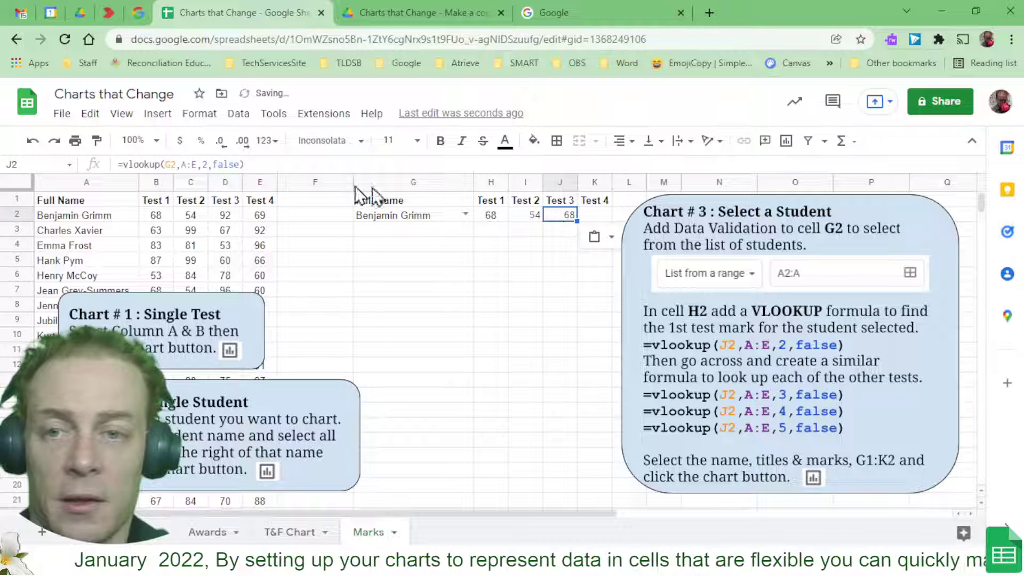
pyautogui.click(206, 164)
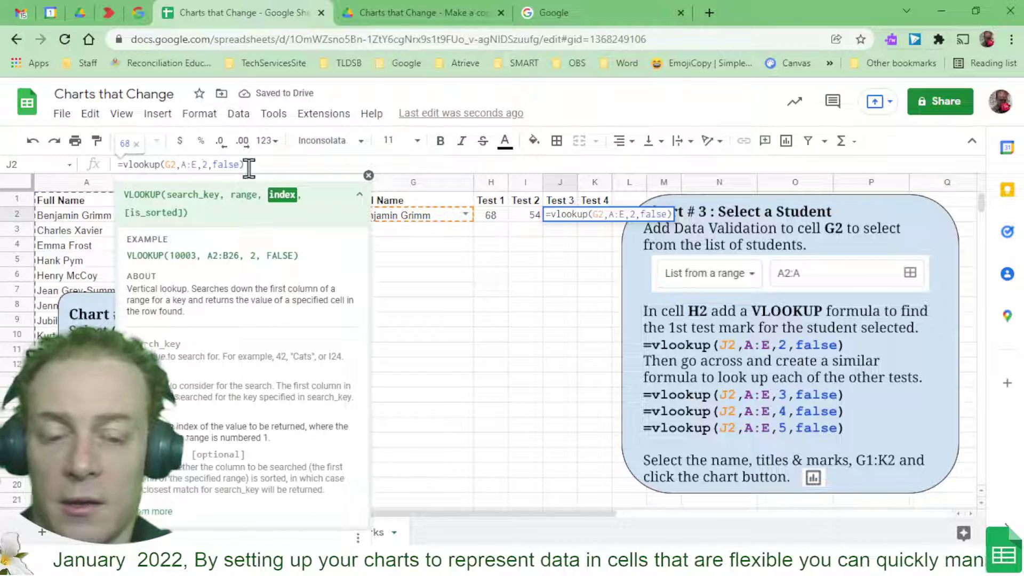
pyautogui.press('Delete')
pyautogui.write('4')
pyautogui.press('Return')
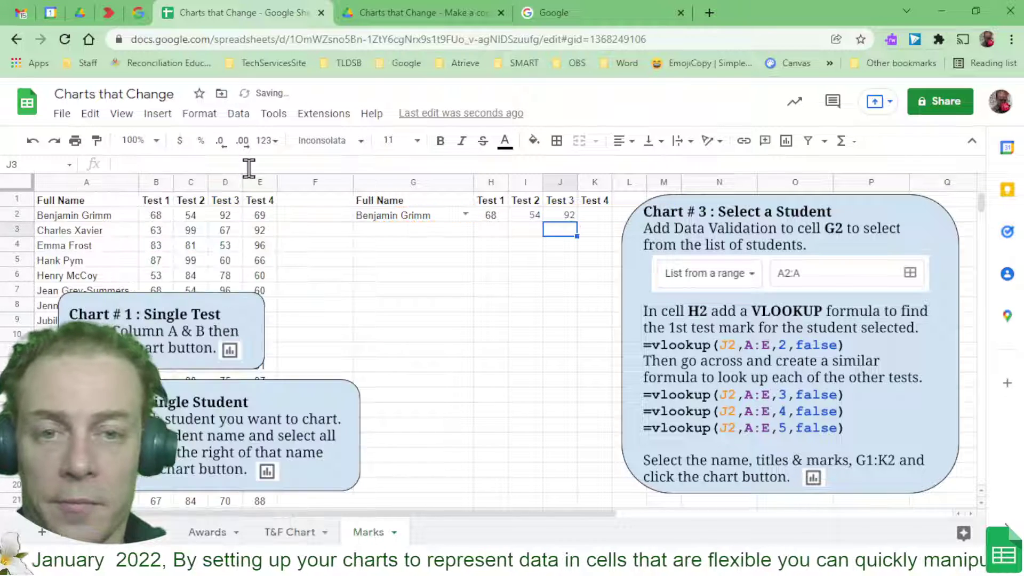
# Step: Paste the copied VLOOKUP formula into the Test 4 cell K2 and set its column index to 5
pyautogui.click(586, 214)
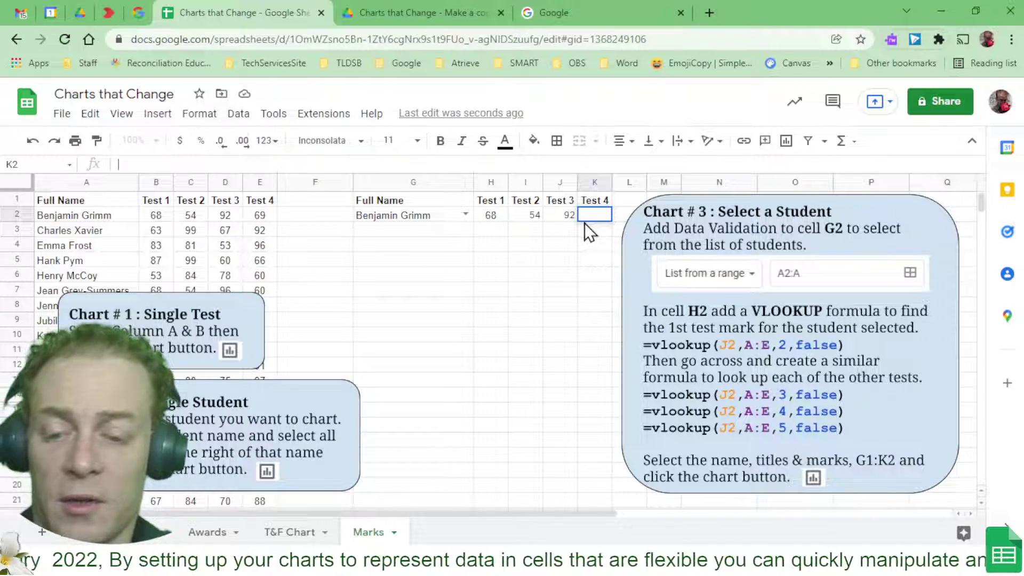
pyautogui.hotkey('ctrl', 'v')
pyautogui.press('Left')
pyautogui.press('Left')
pyautogui.press('Left')
pyautogui.press('Left')
pyautogui.press('BackSpace')
pyautogui.write('5')
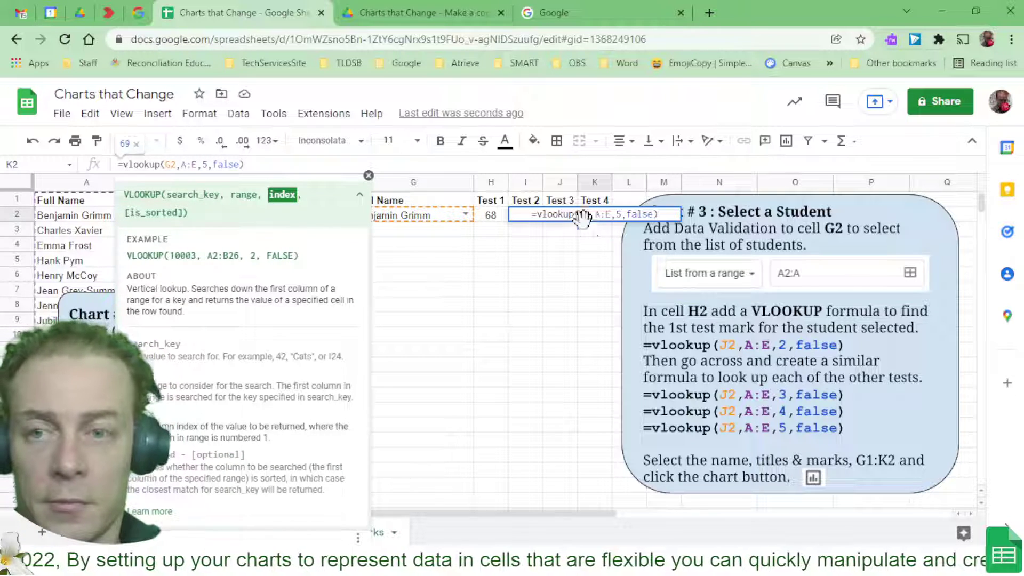
pyautogui.press('Return')
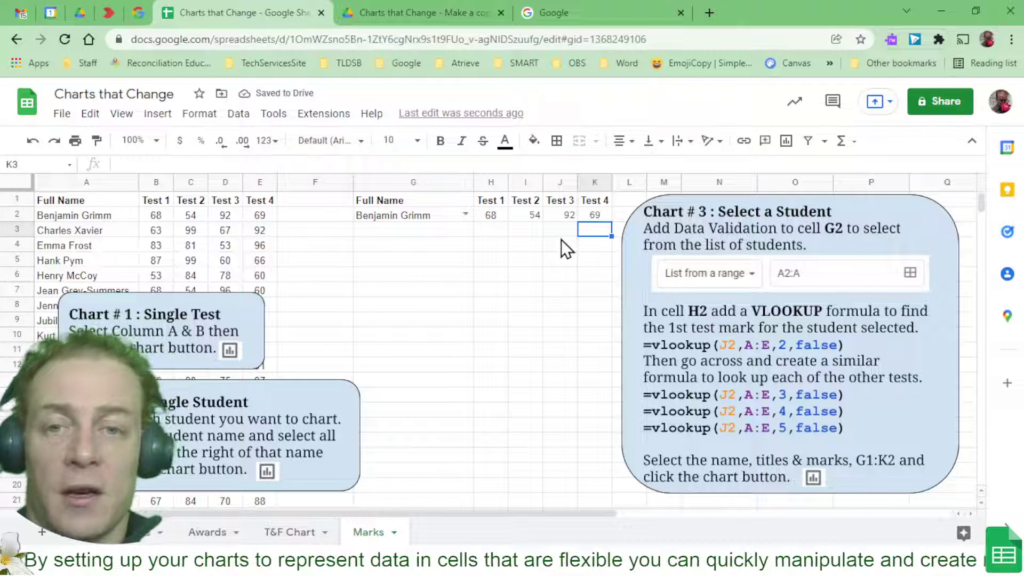
# Step: Test the lookups by choosing the second student and finally the eighth student in the G2 drop-down
pyautogui.click(465, 213)
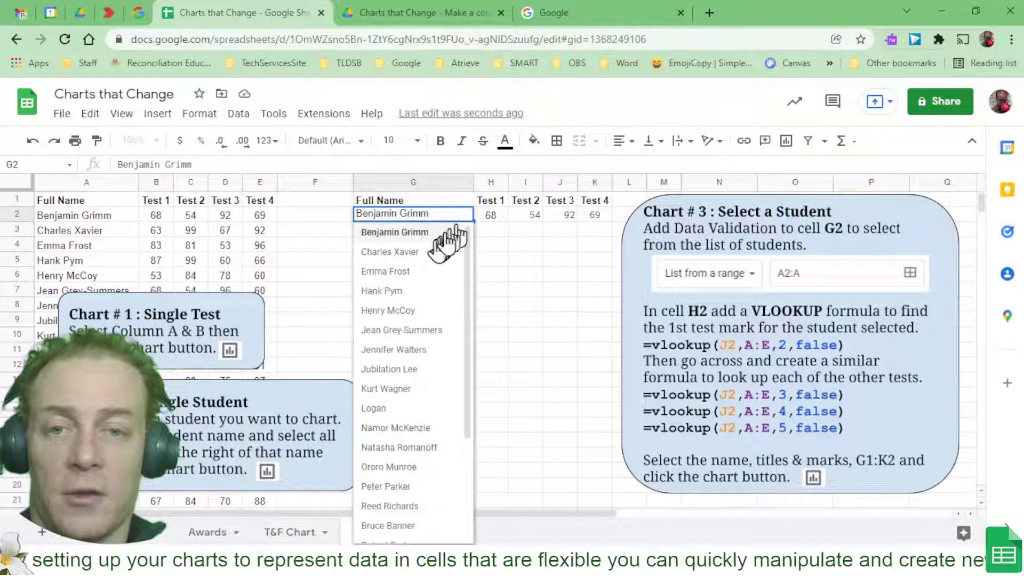
pyautogui.click(428, 249)
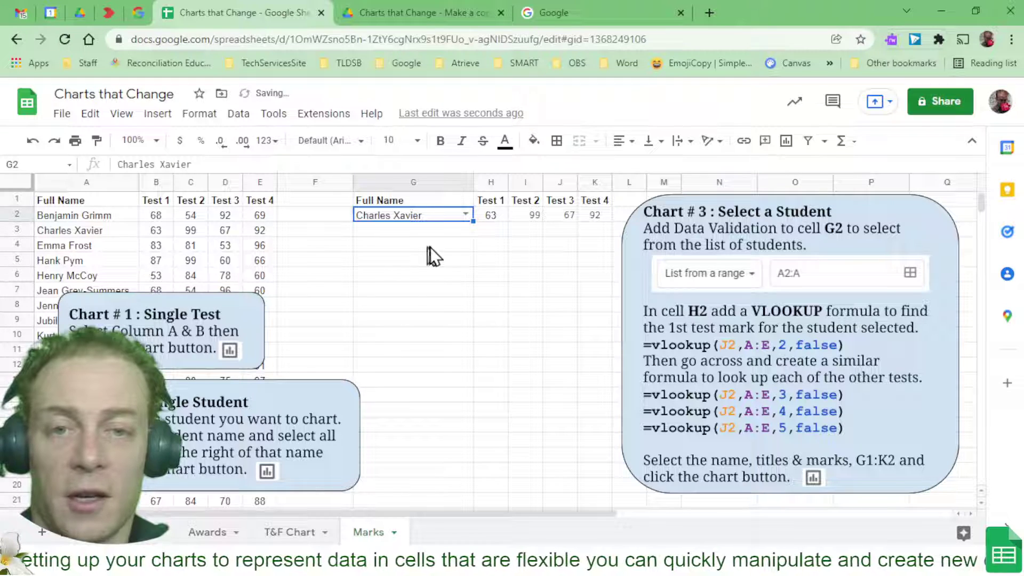
pyautogui.click(465, 215)
pyautogui.click(415, 370)
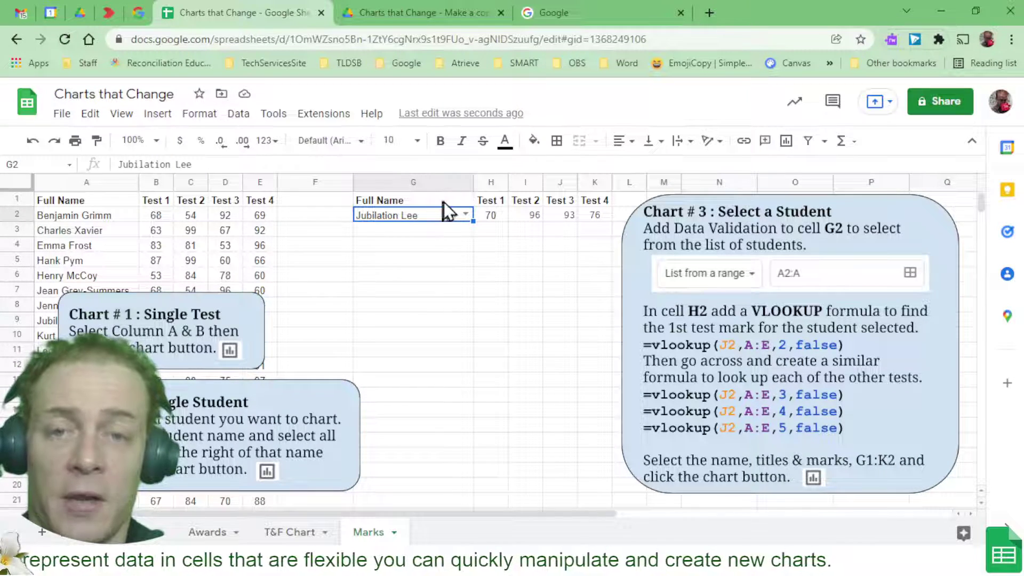
# Step: Insert a column chart from G1:K2 and move it just below row 2 so the student drop-down stays accessible
pyautogui.moveTo(444, 202); pyautogui.dragTo(599, 213)
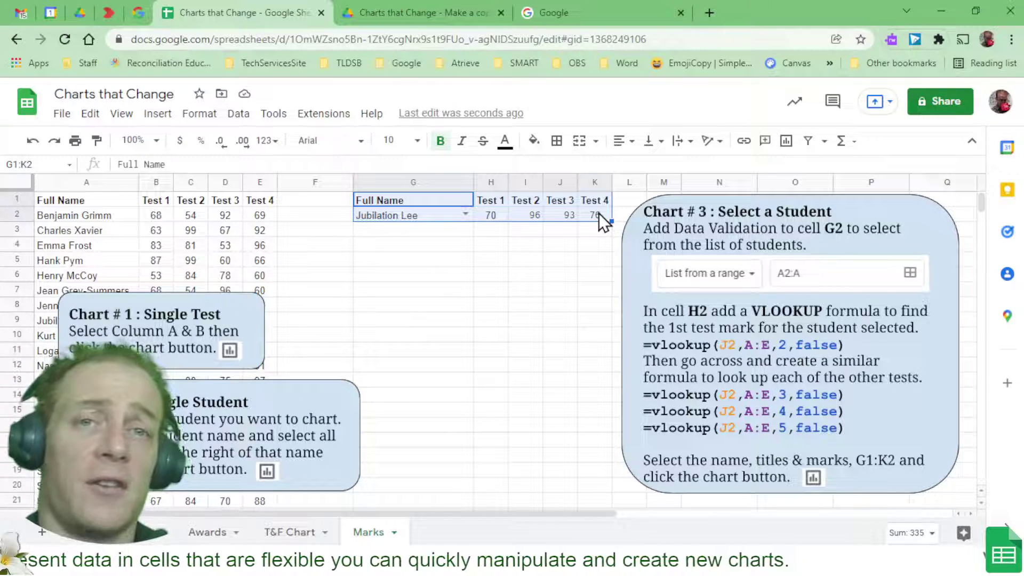
pyautogui.click(786, 142)
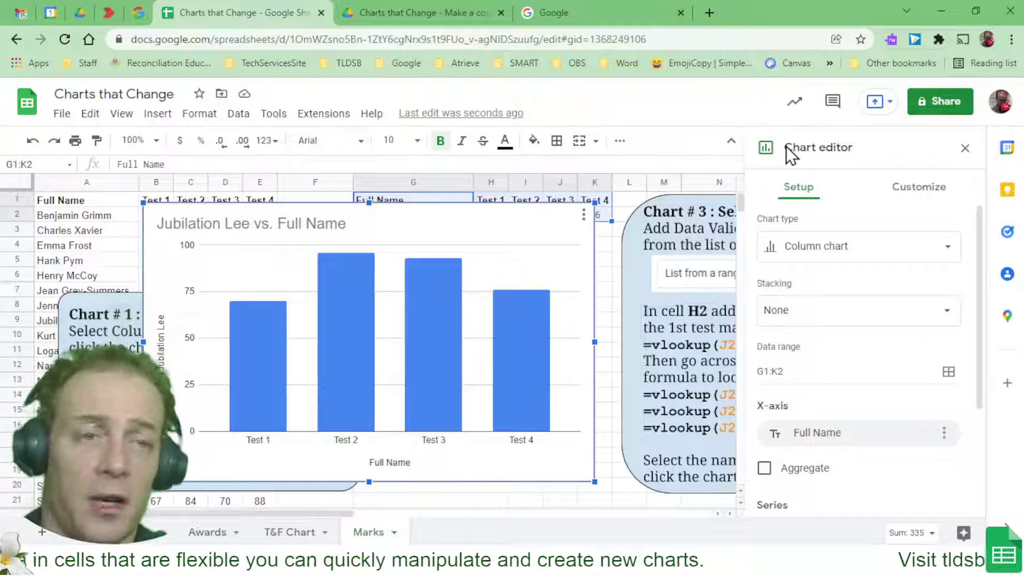
pyautogui.click(967, 149)
pyautogui.moveTo(540, 226); pyautogui.dragTo(531, 238)
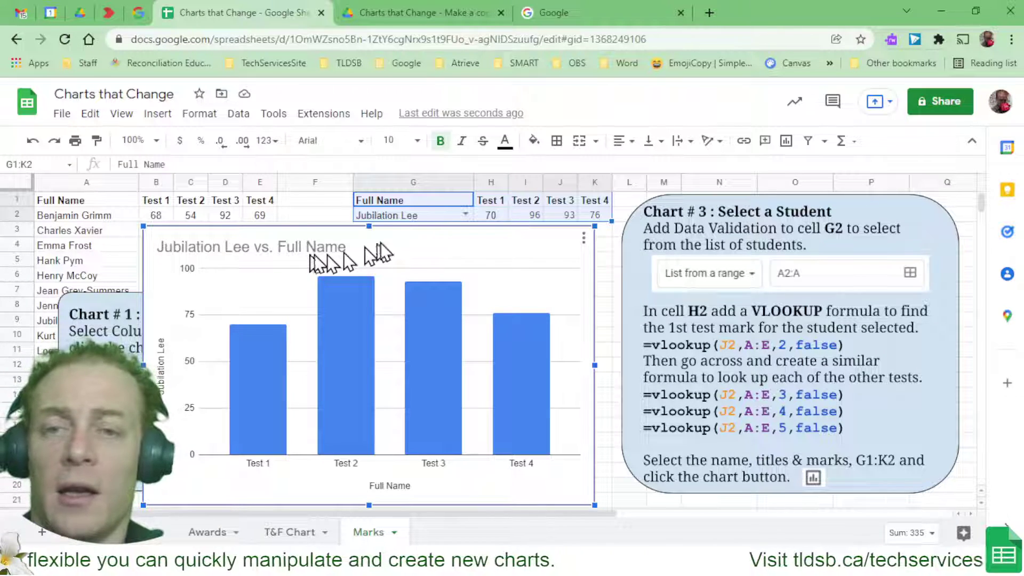
# Step: Switch the G2 drop-down to the fifth student in the list to test the new chart
pyautogui.click(465, 212)
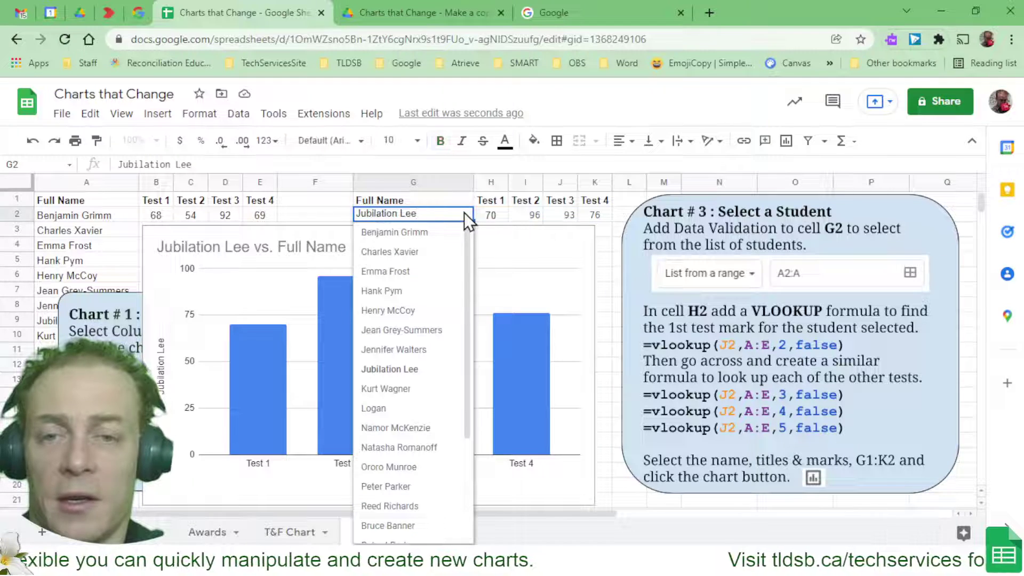
pyautogui.click(427, 309)
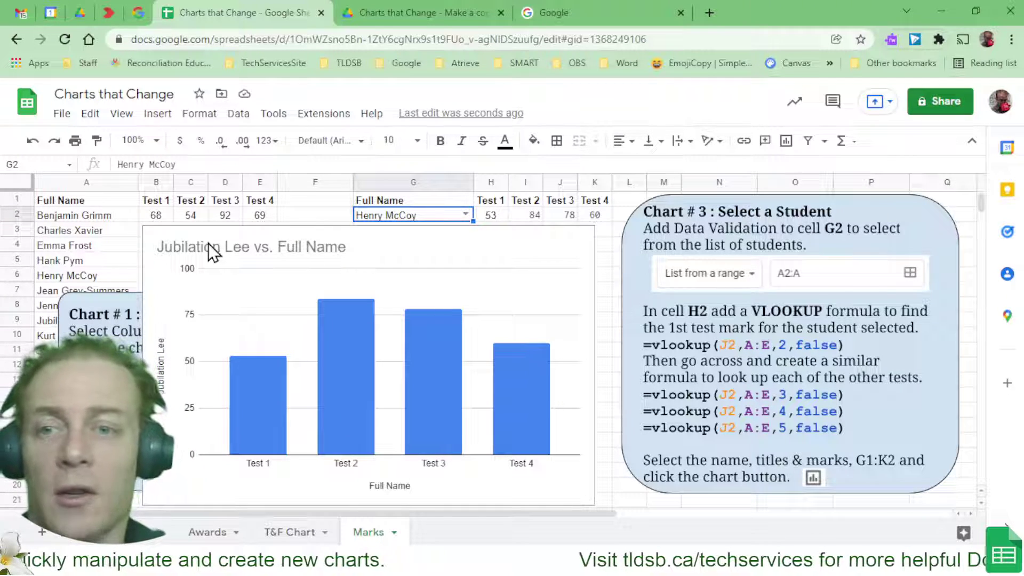
# Step: Open the column chart for editing and change its title to Test Marks
pyautogui.click(535, 251)
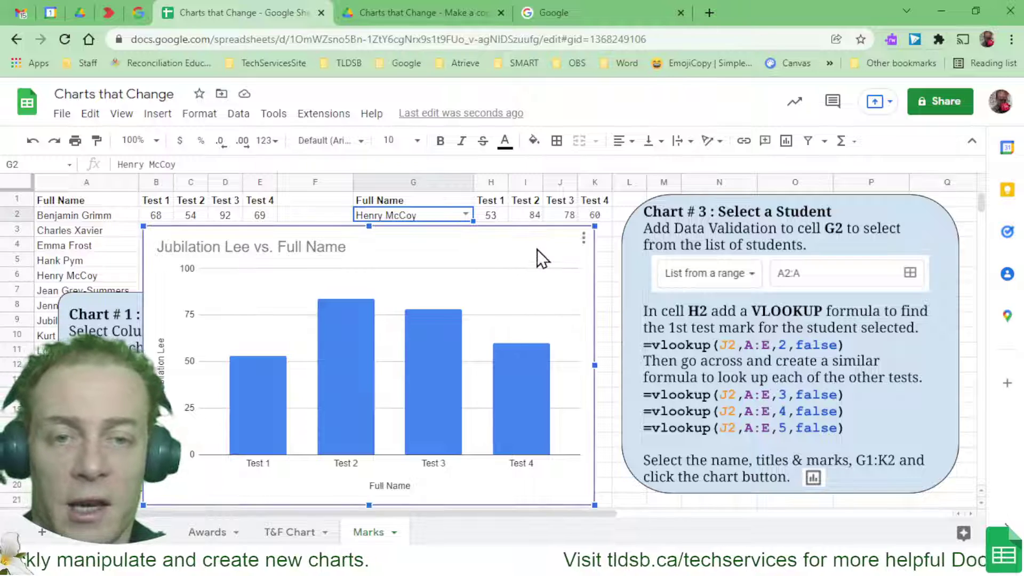
pyautogui.click(583, 243)
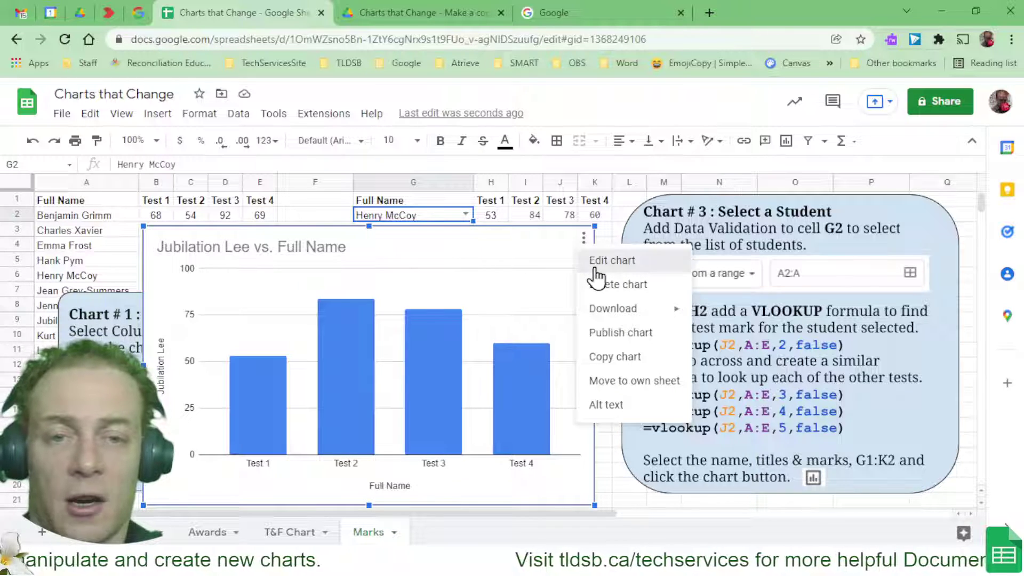
pyautogui.click(596, 261)
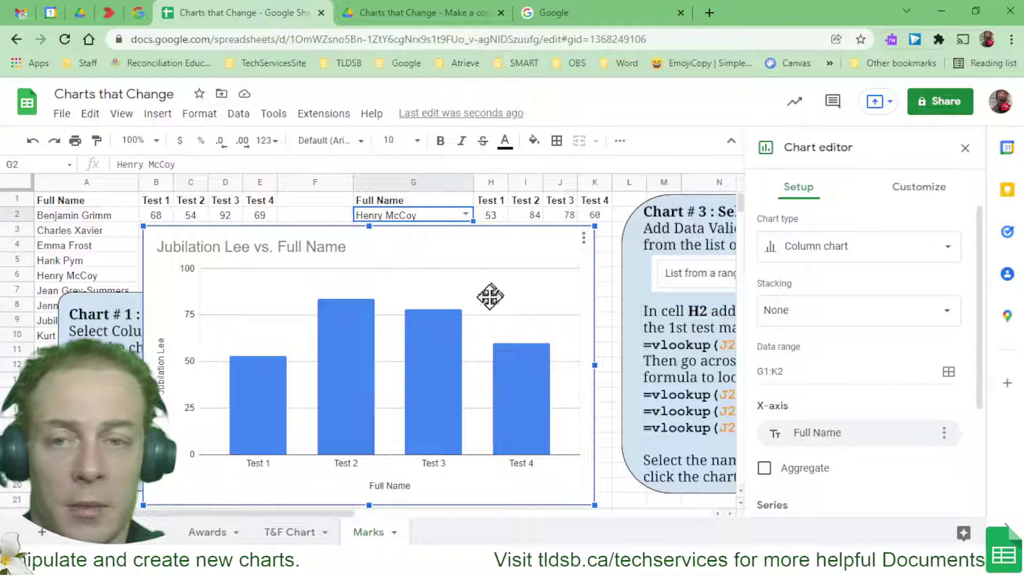
pyautogui.click(290, 251)
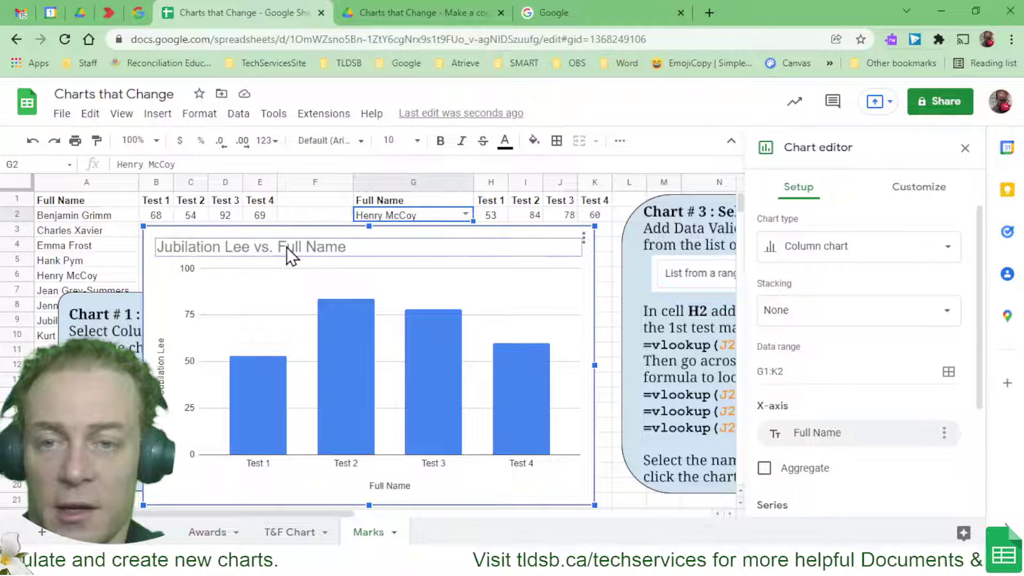
pyautogui.click(343, 247)
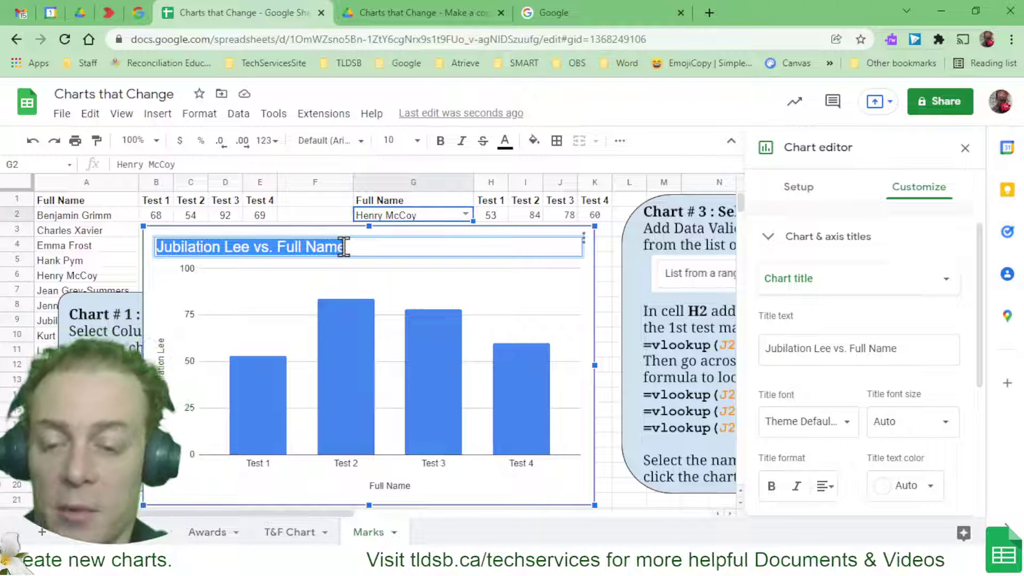
pyautogui.write('Test Marks')
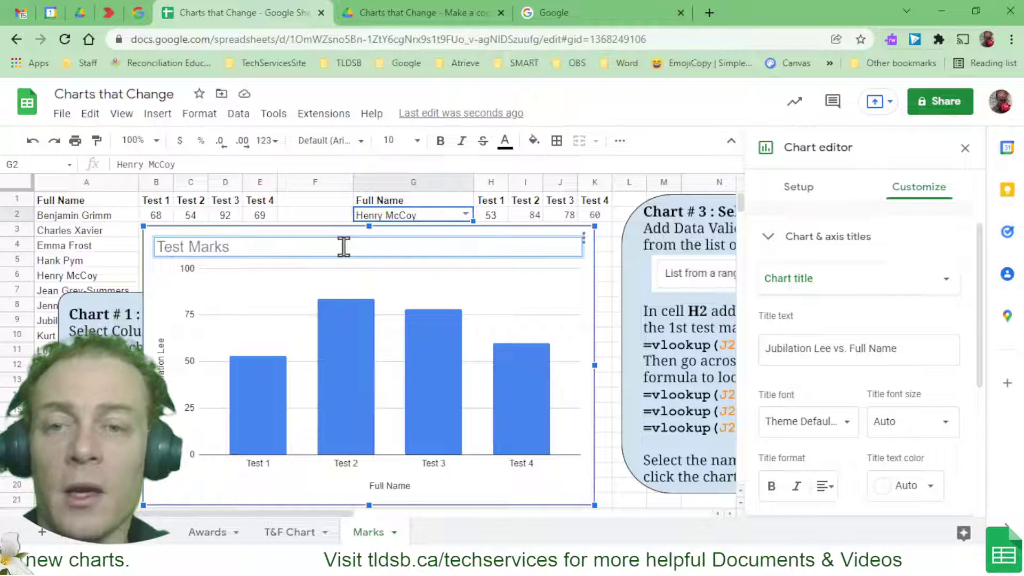
pyautogui.click(584, 272)
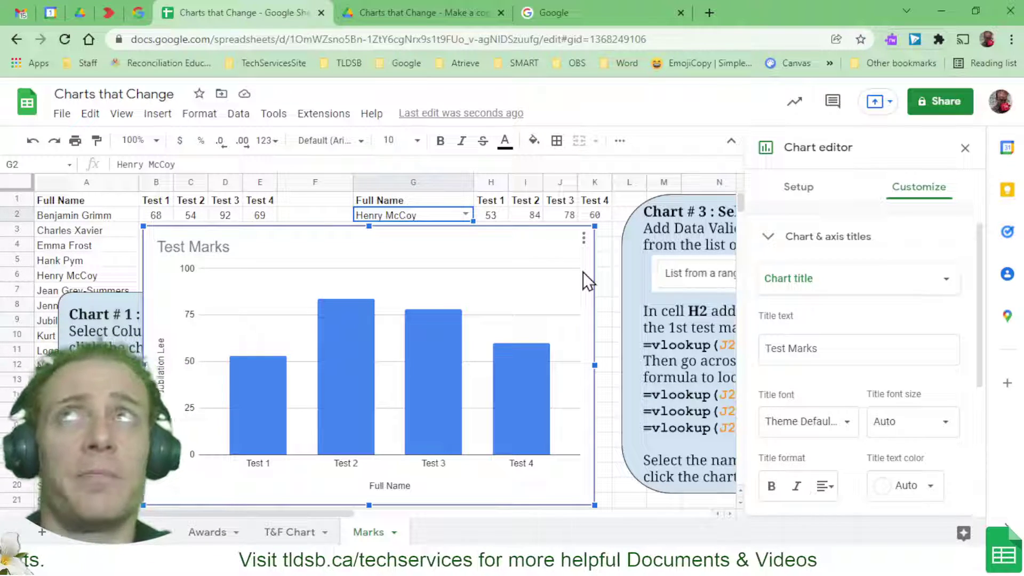
# Step: Select the ninth student in the G2 drop-down and download the Test Marks chart as a PNG image
pyautogui.click(466, 215)
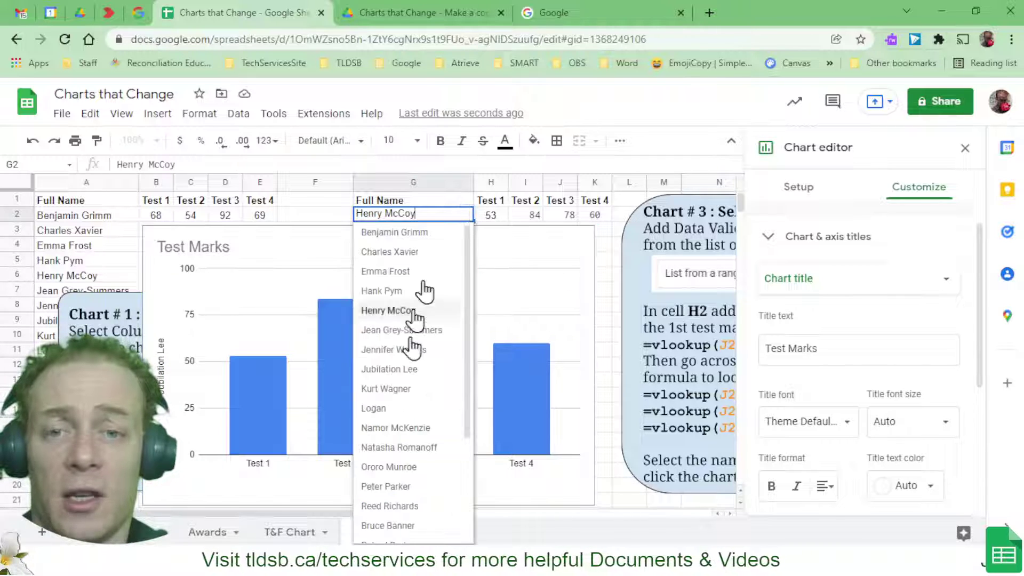
pyautogui.click(407, 392)
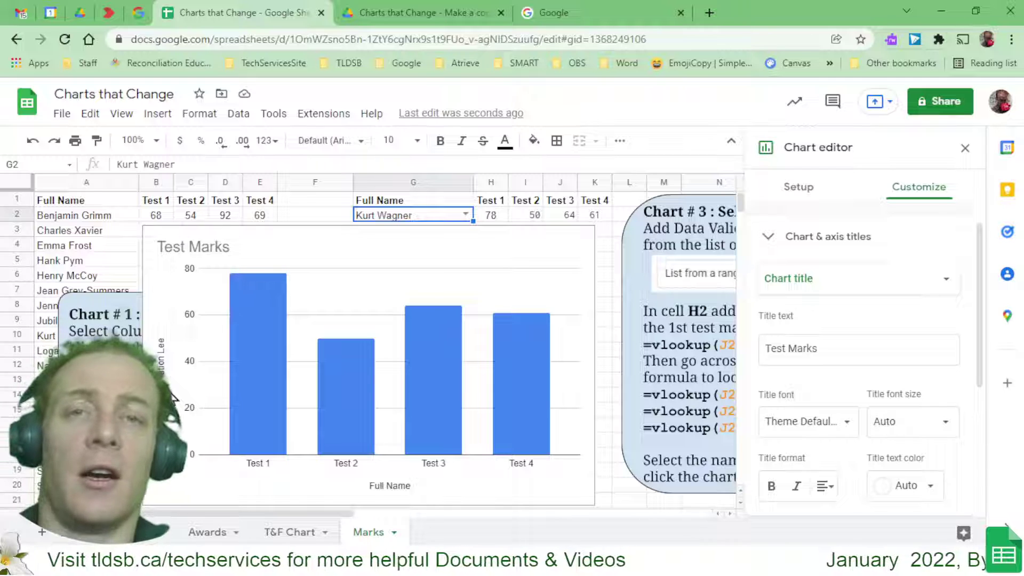
pyautogui.click(584, 238)
pyautogui.moveTo(651, 314)
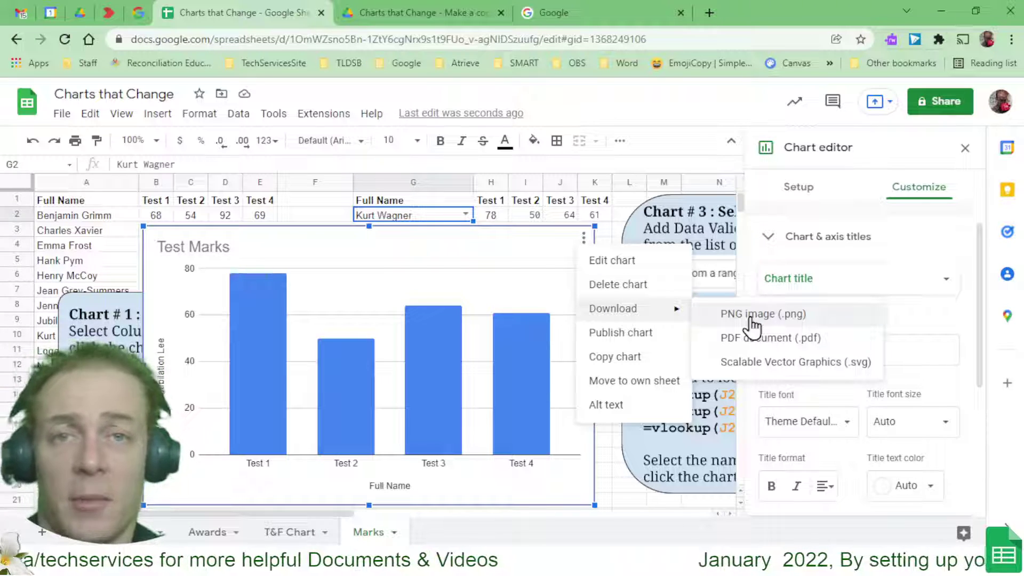
pyautogui.click(730, 316)
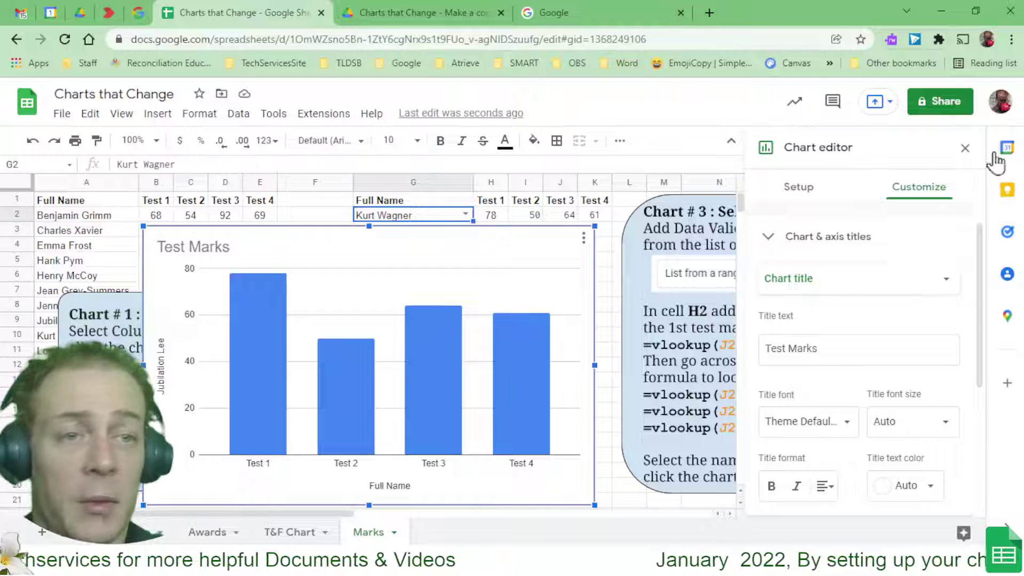
pyautogui.click(964, 149)
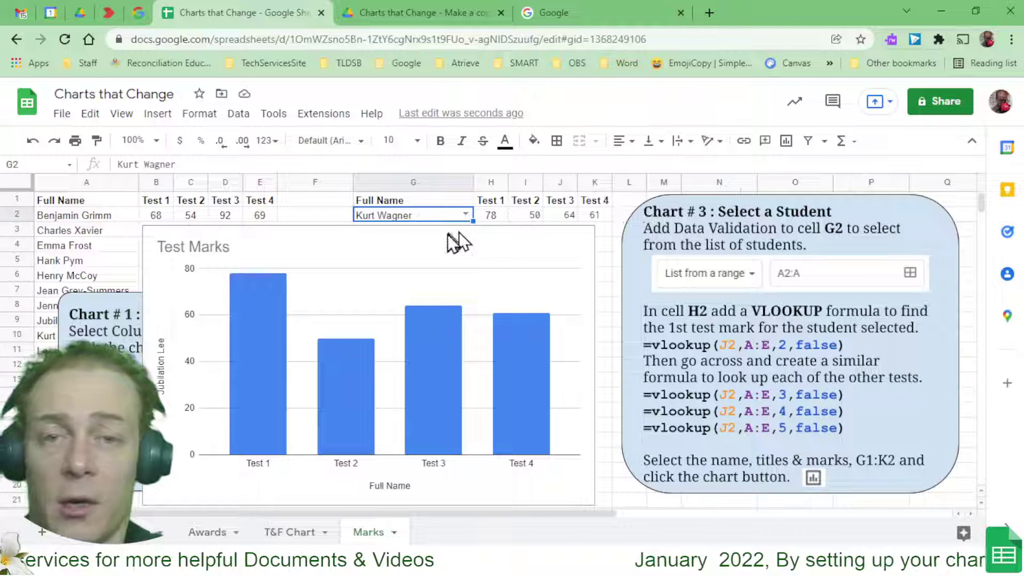
# Step: Update the Test Marks chart by selecting the twelfth and finally the fourteenth student in the G2 drop-down
pyautogui.click(466, 214)
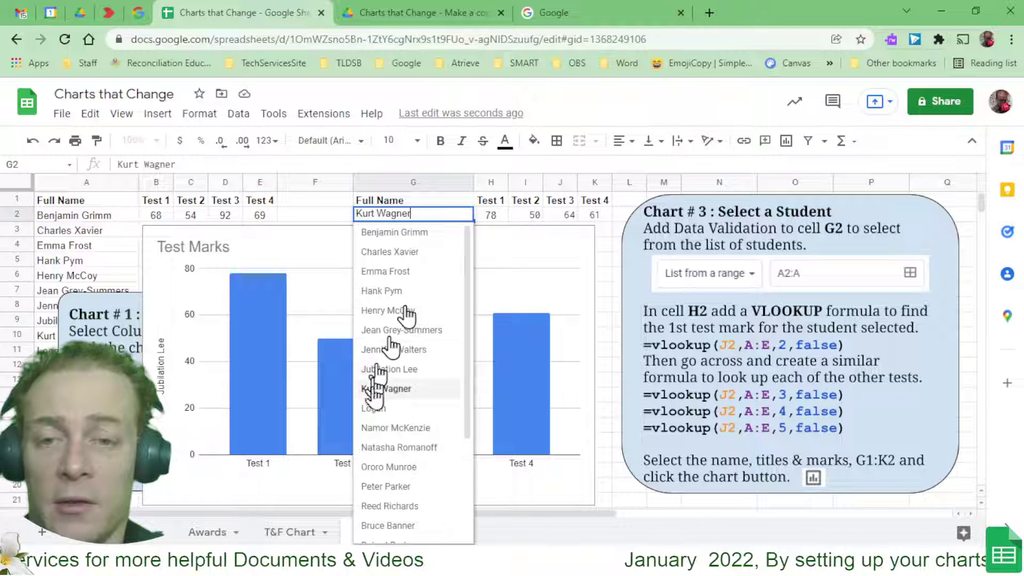
pyautogui.click(420, 448)
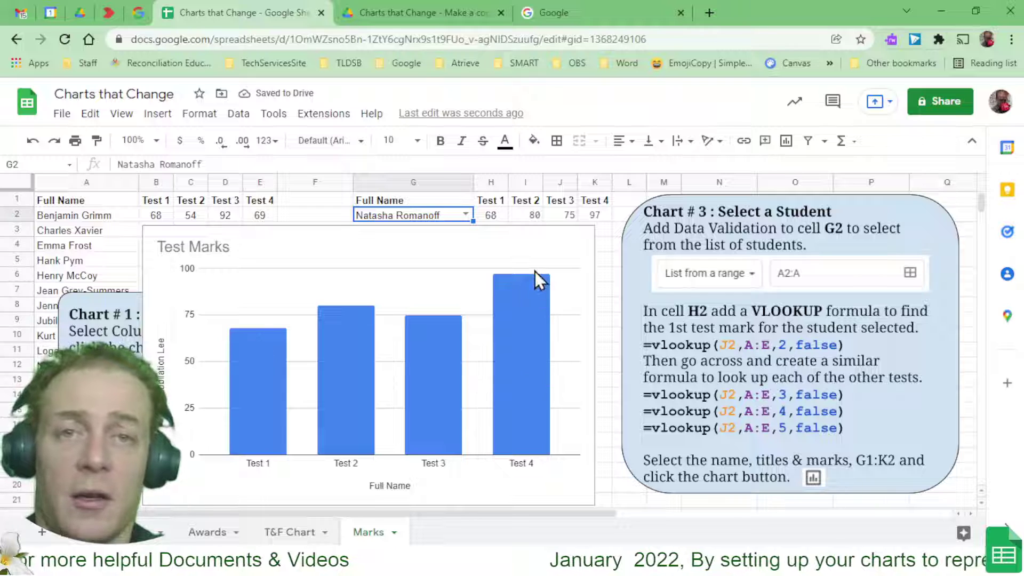
pyautogui.click(466, 214)
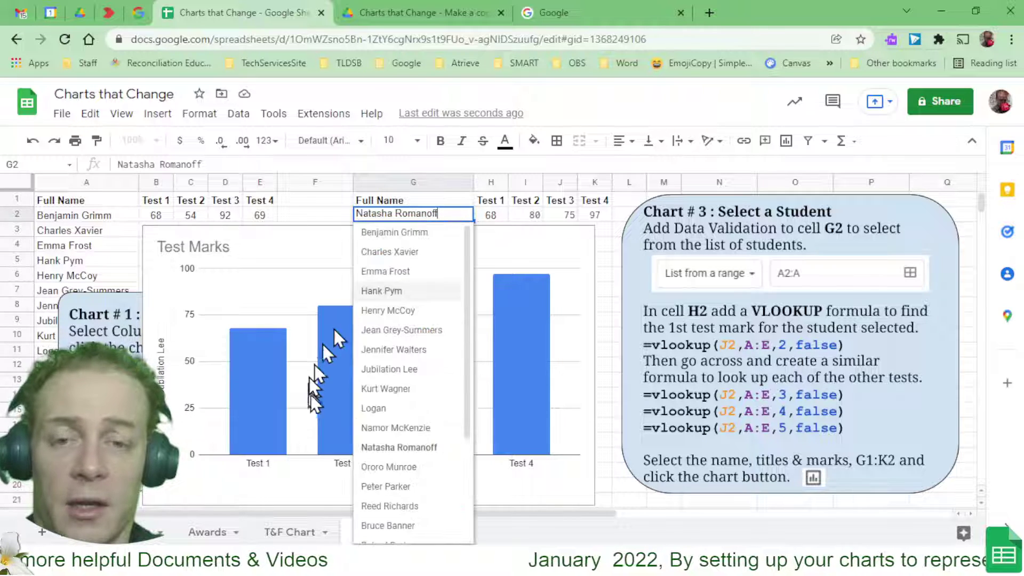
pyautogui.click(411, 487)
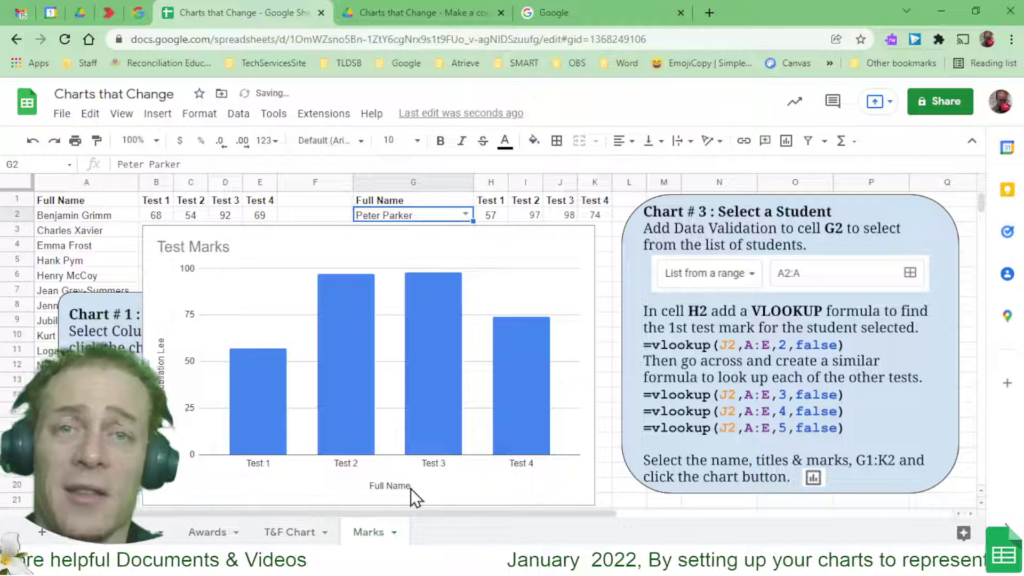